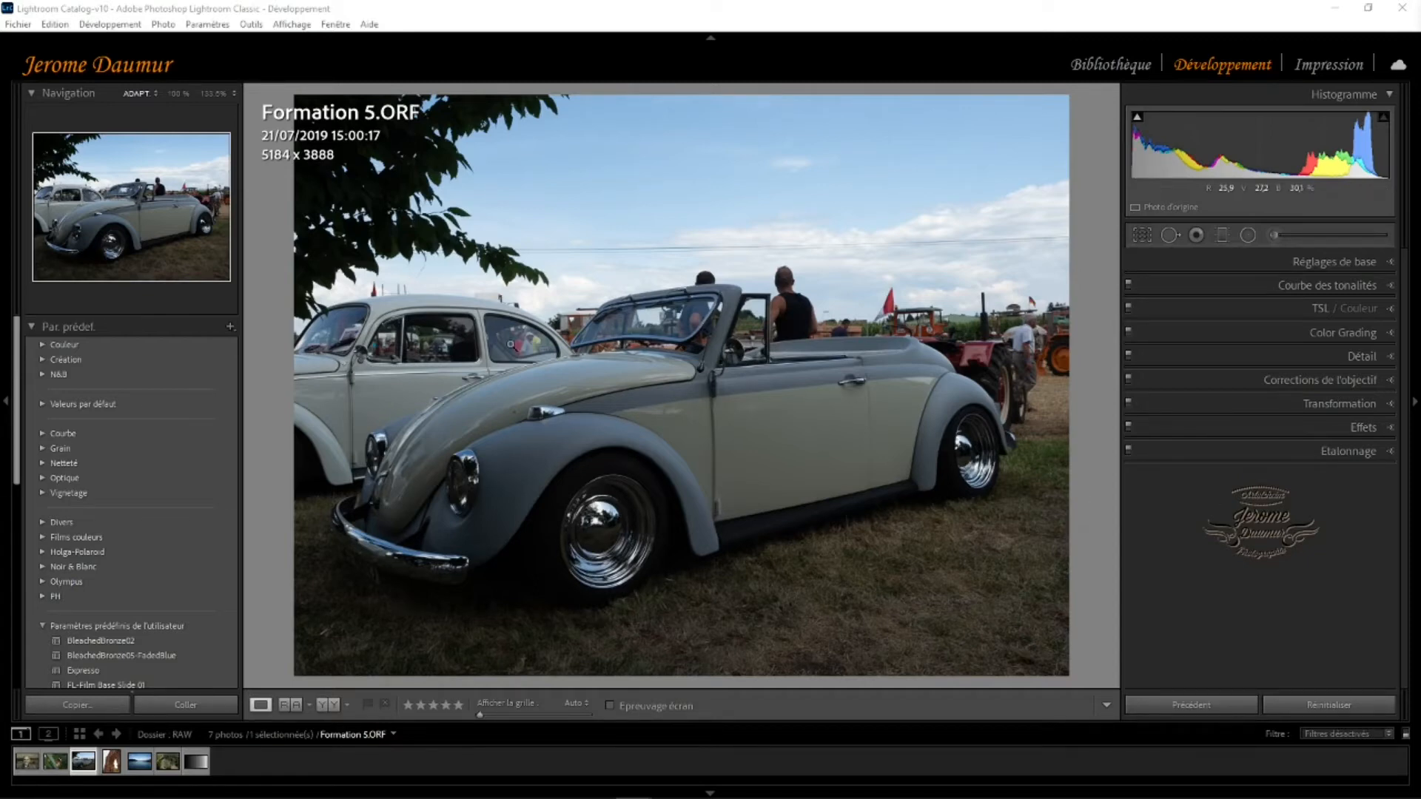
Set the catalogue backup to "A la prochaine fermeture de Lightroom" in the catalogue settings and accept.
click(56, 26)
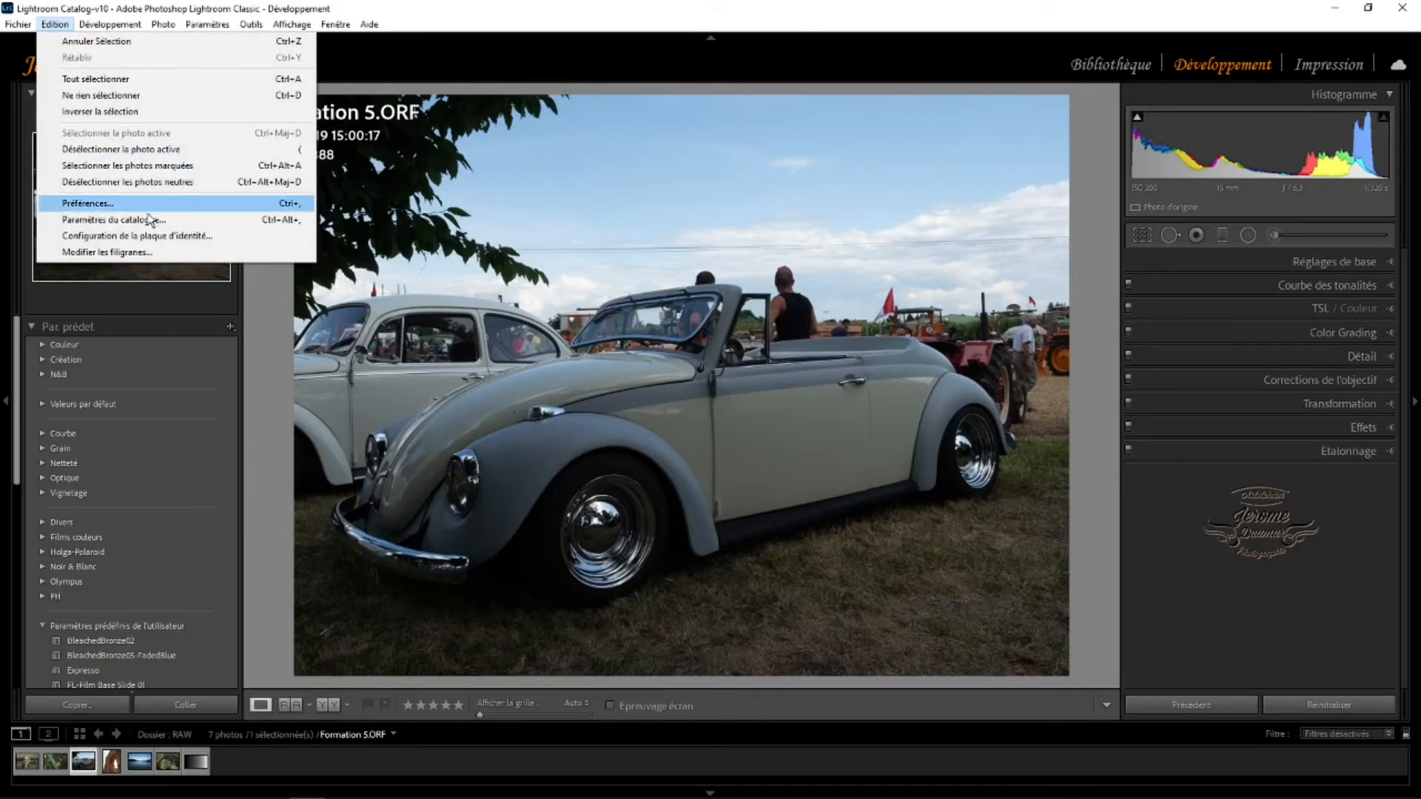
click(157, 222)
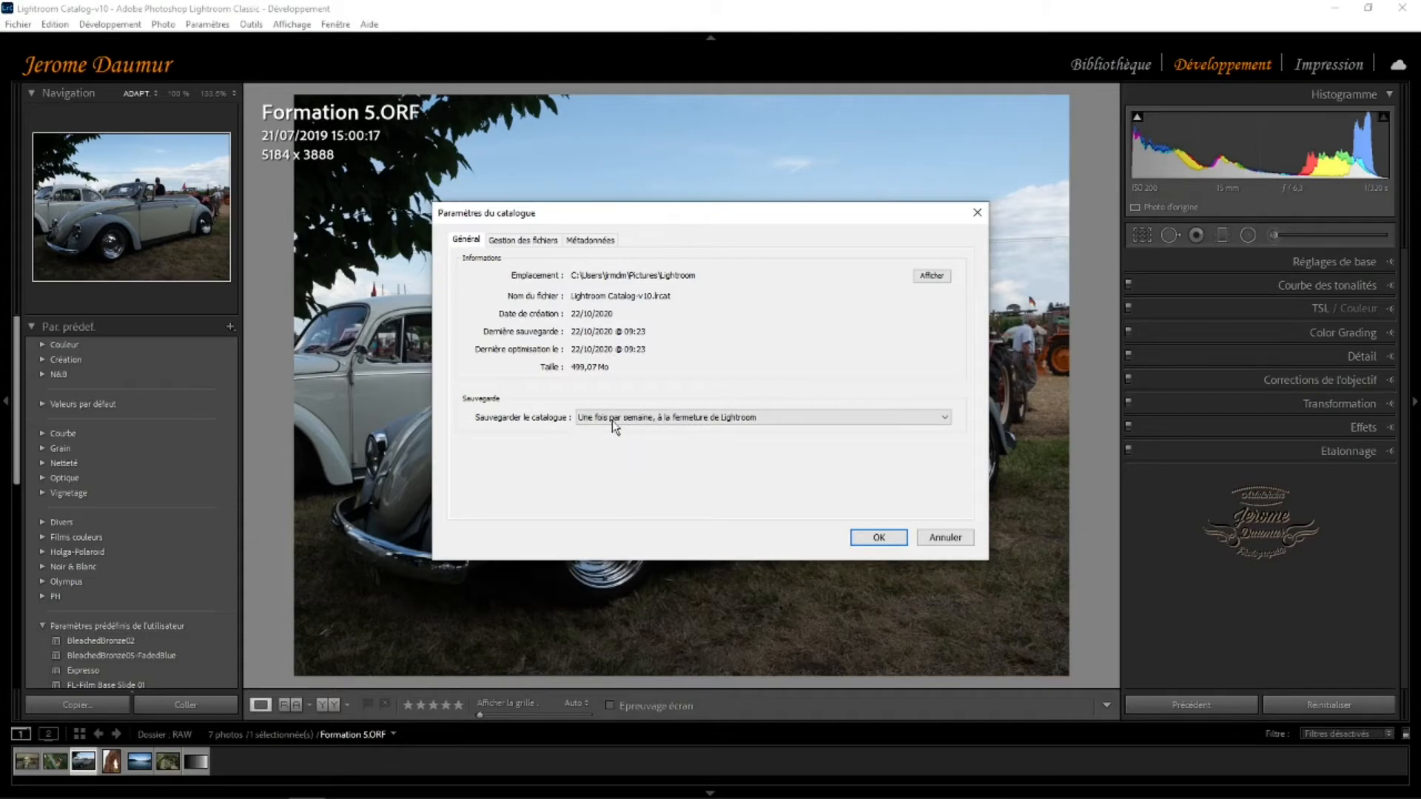
click(677, 419)
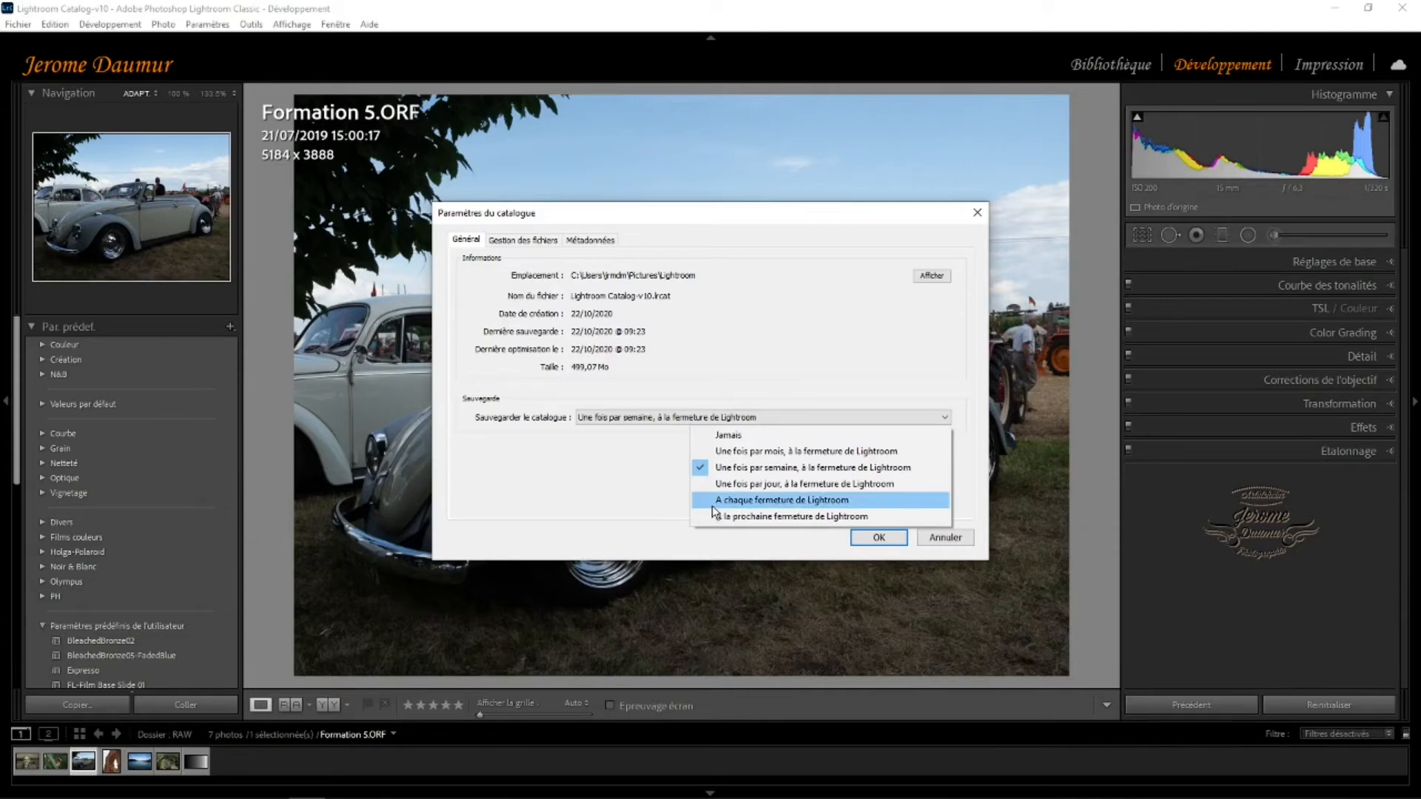
click(780, 522)
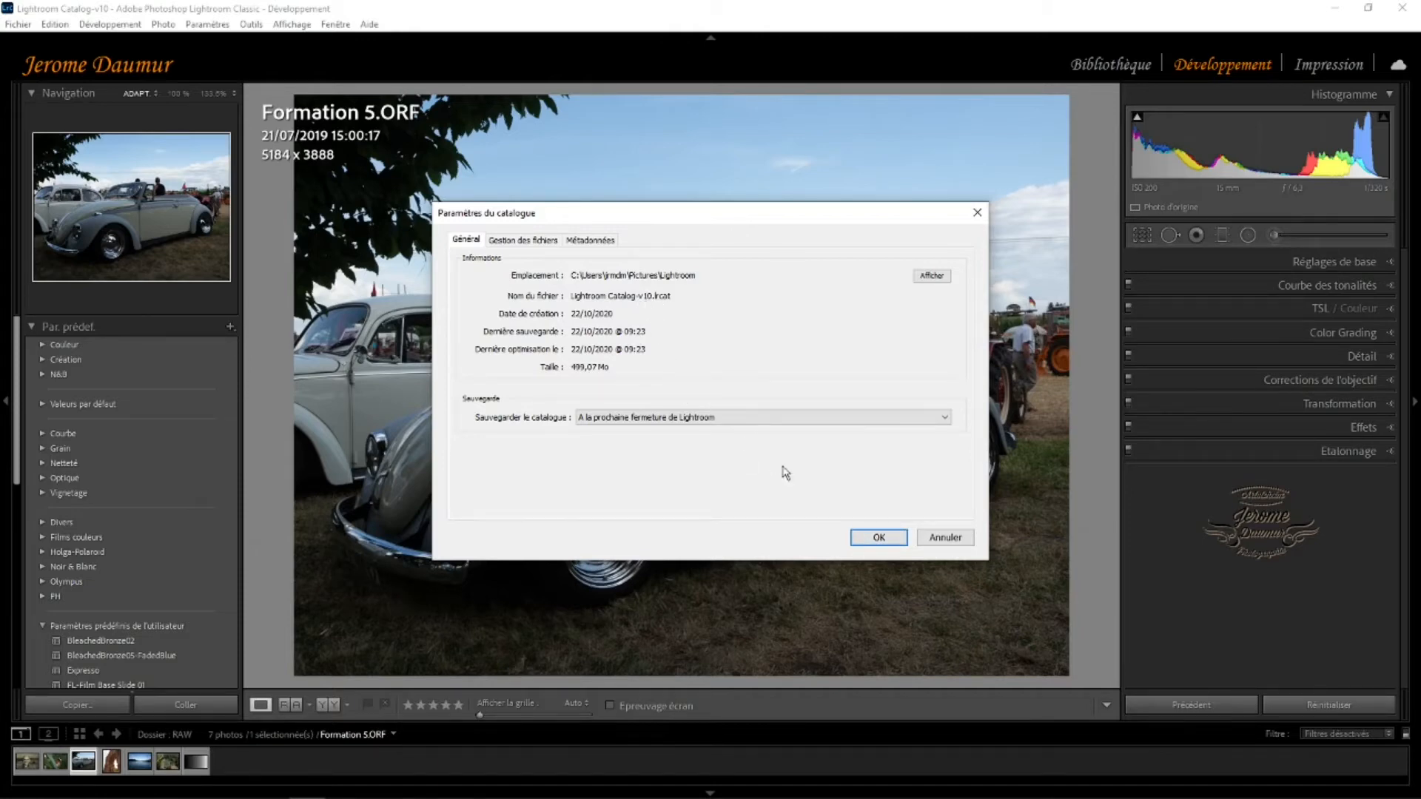
click(879, 537)
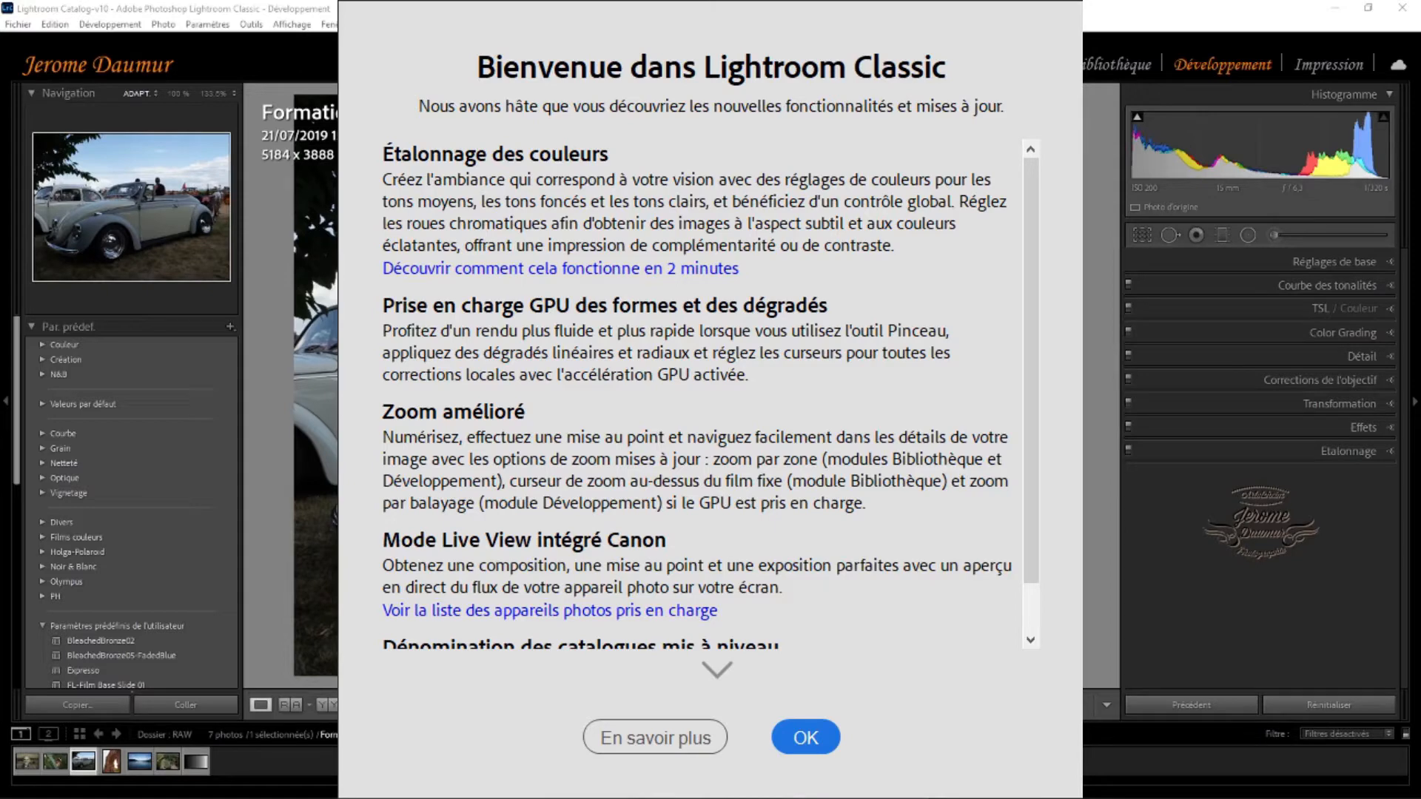
Read through the list of new features in the Lightroom Classic welcome window.
scroll(703, 392, down, 2)
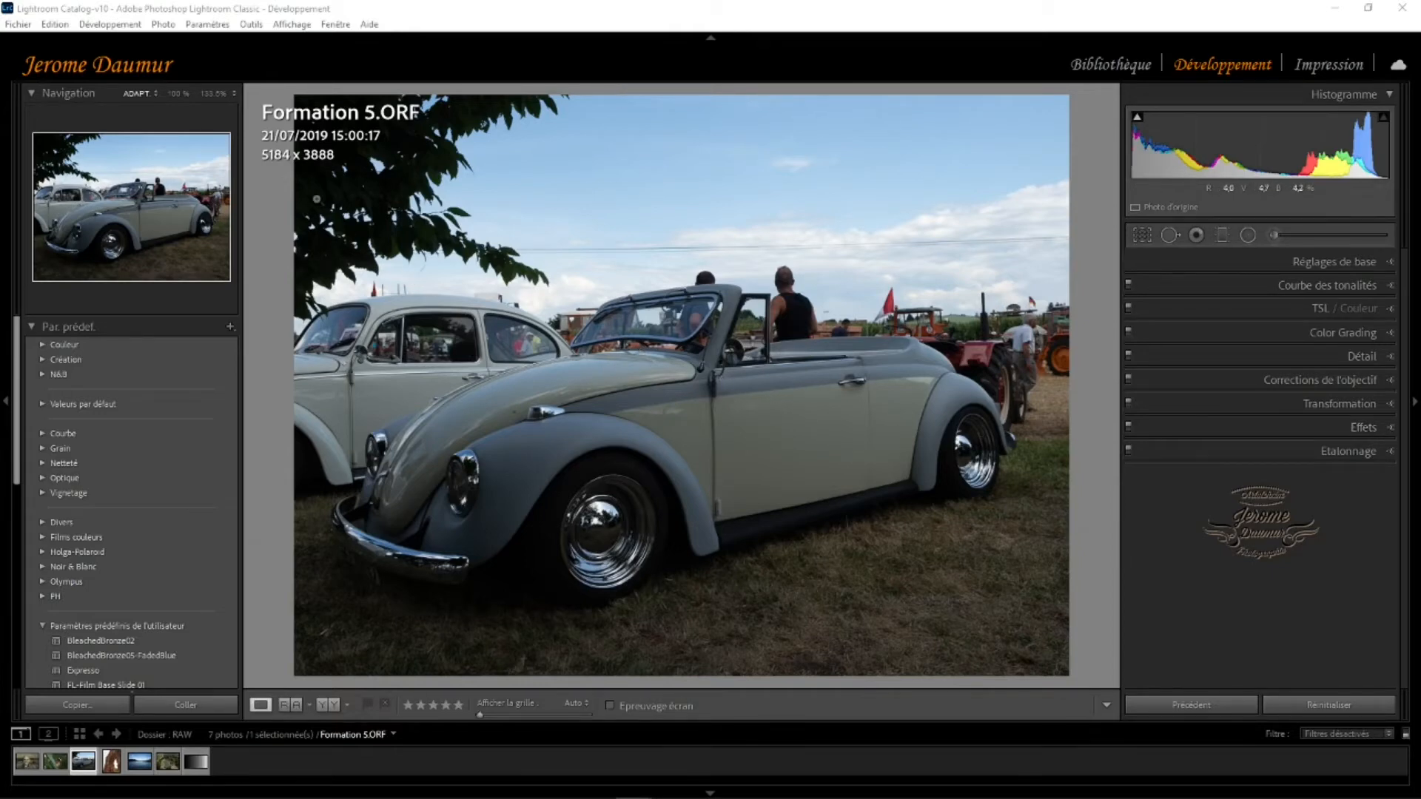
View the car photo at 25 %, 400 % and 6 % zoom, and switch between 6 % and the fitted view.
click(233, 94)
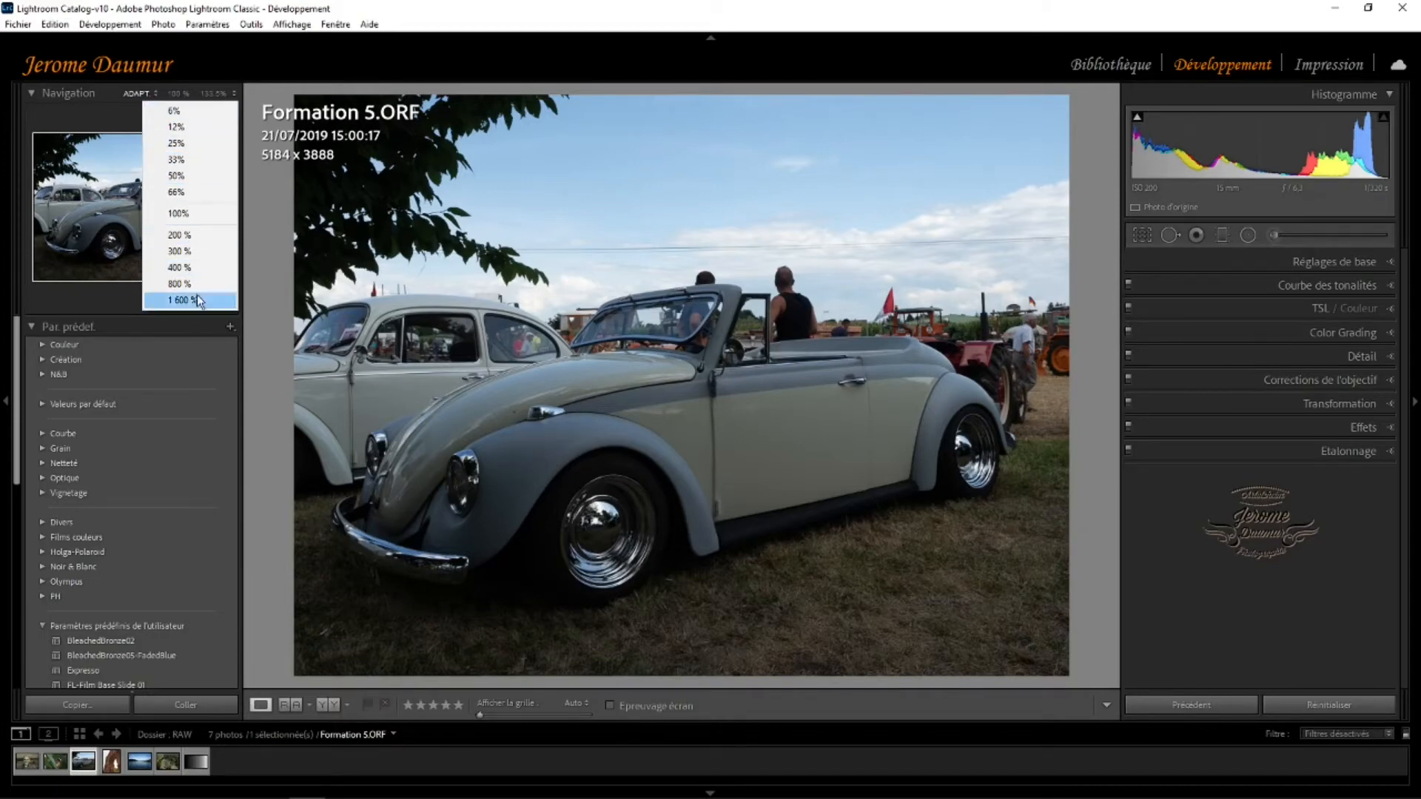
click(183, 144)
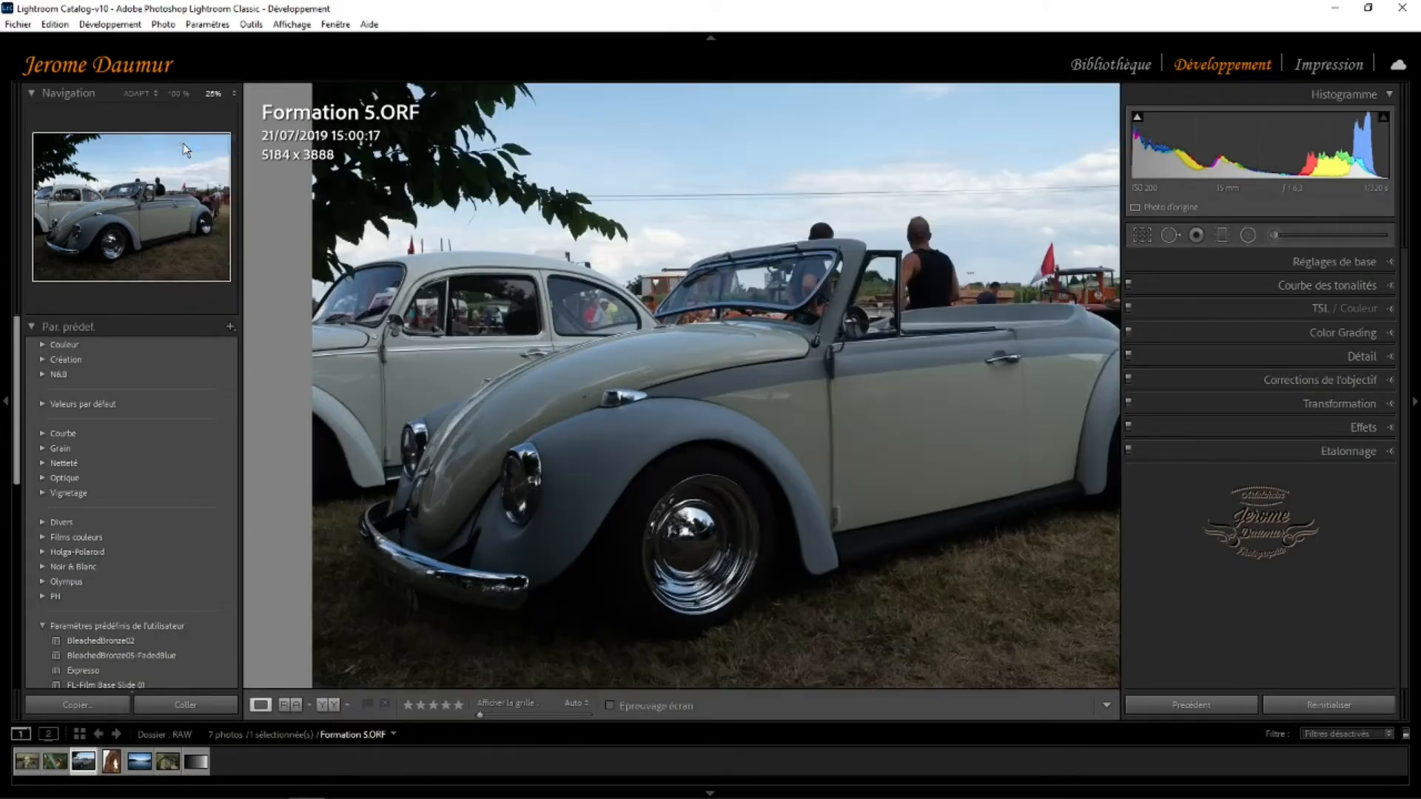
click(232, 94)
click(181, 267)
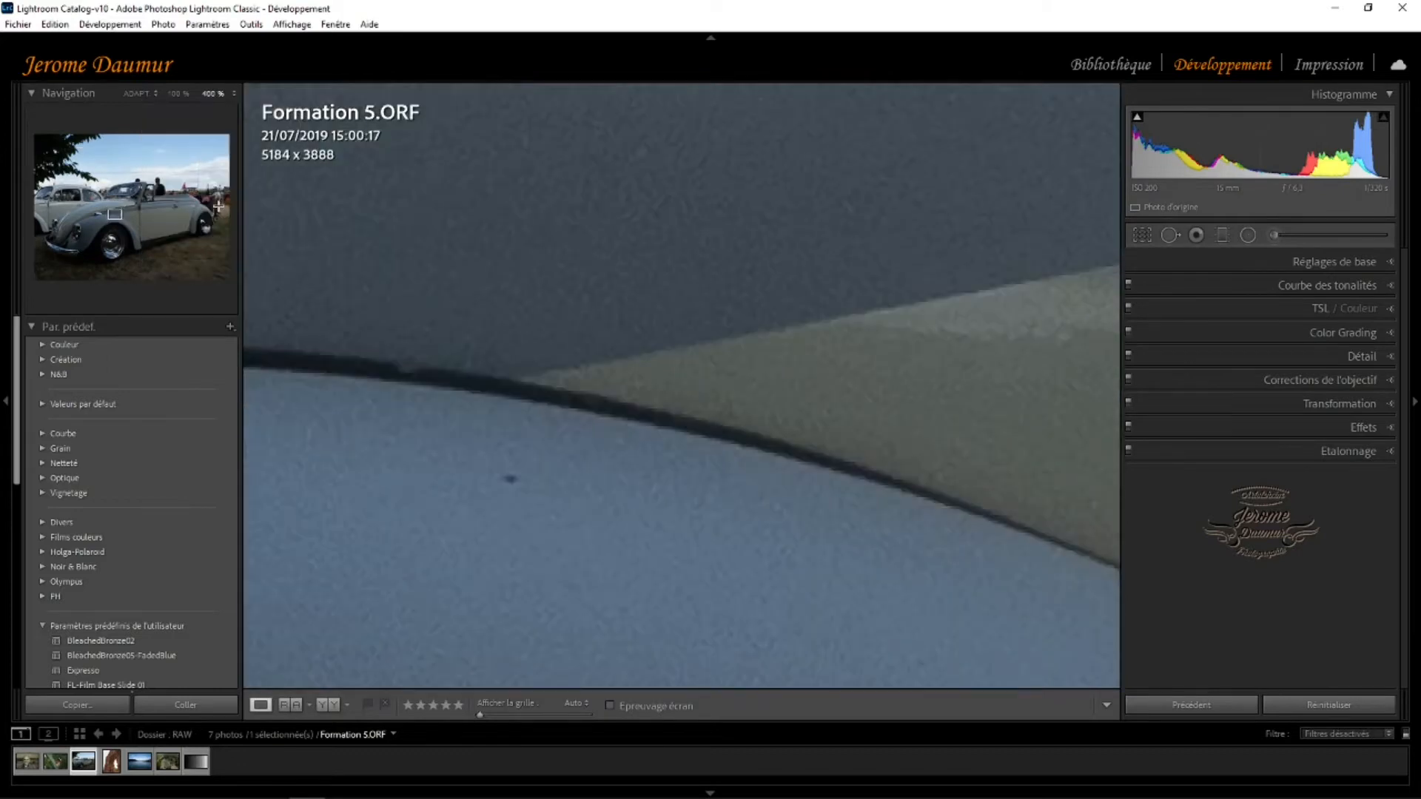
click(230, 94)
click(195, 113)
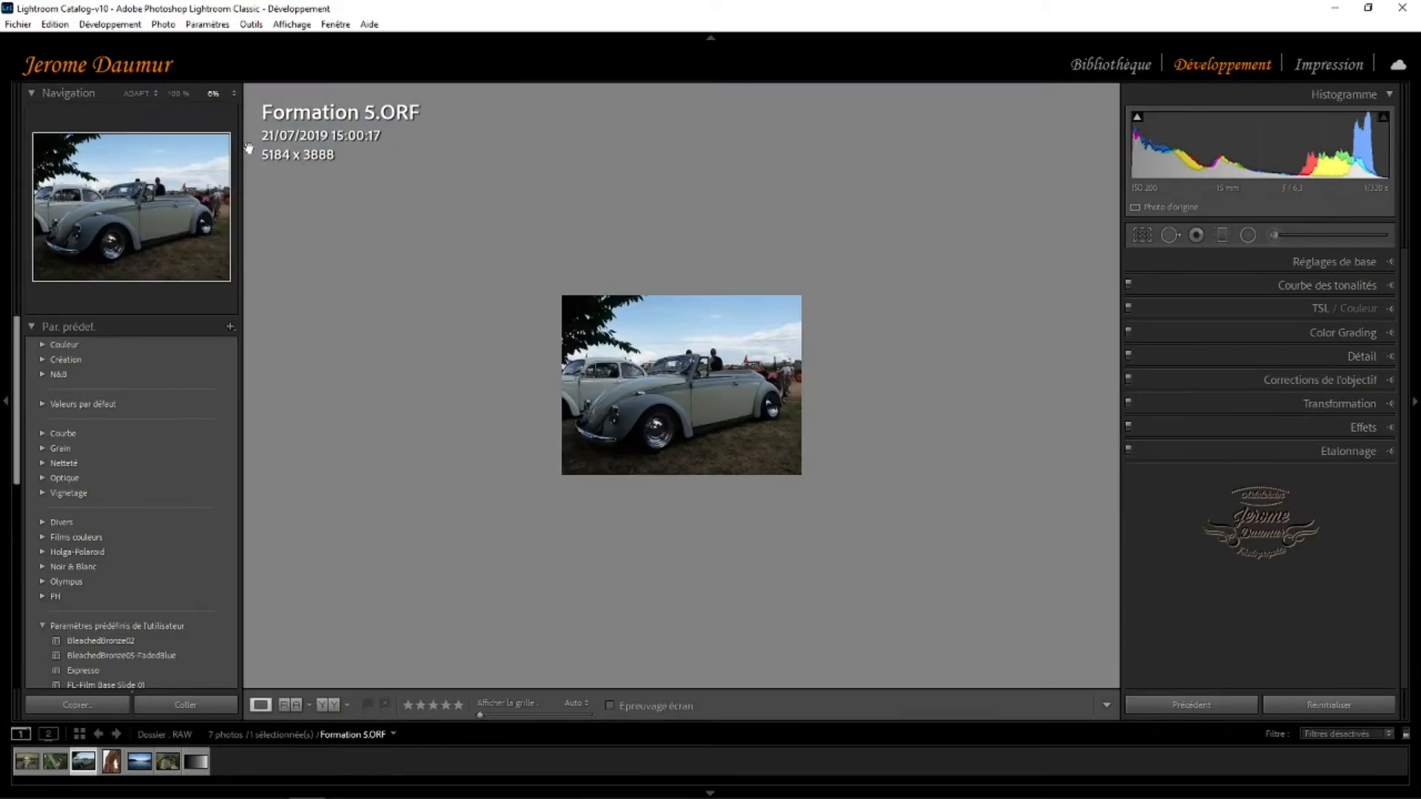
click(681, 388)
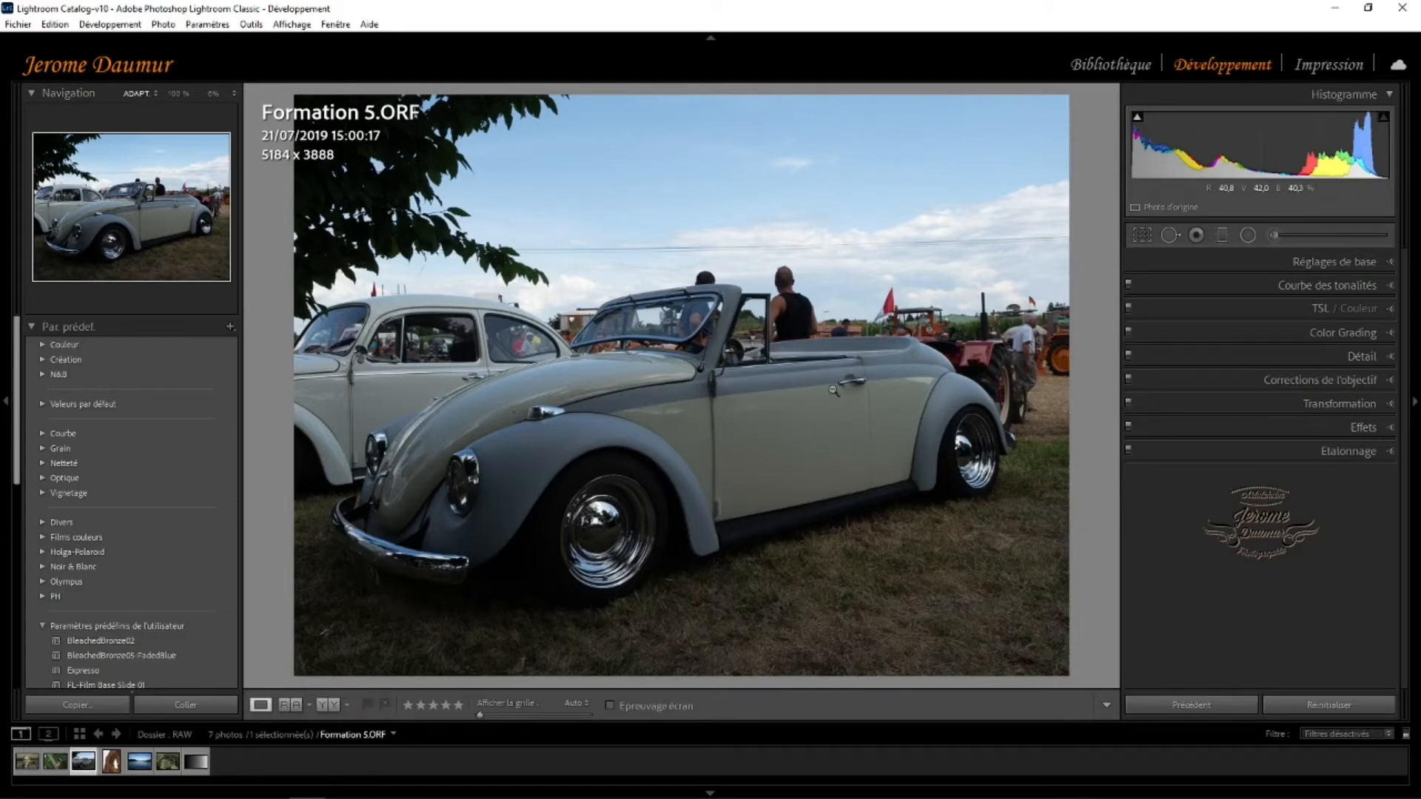
click(711, 370)
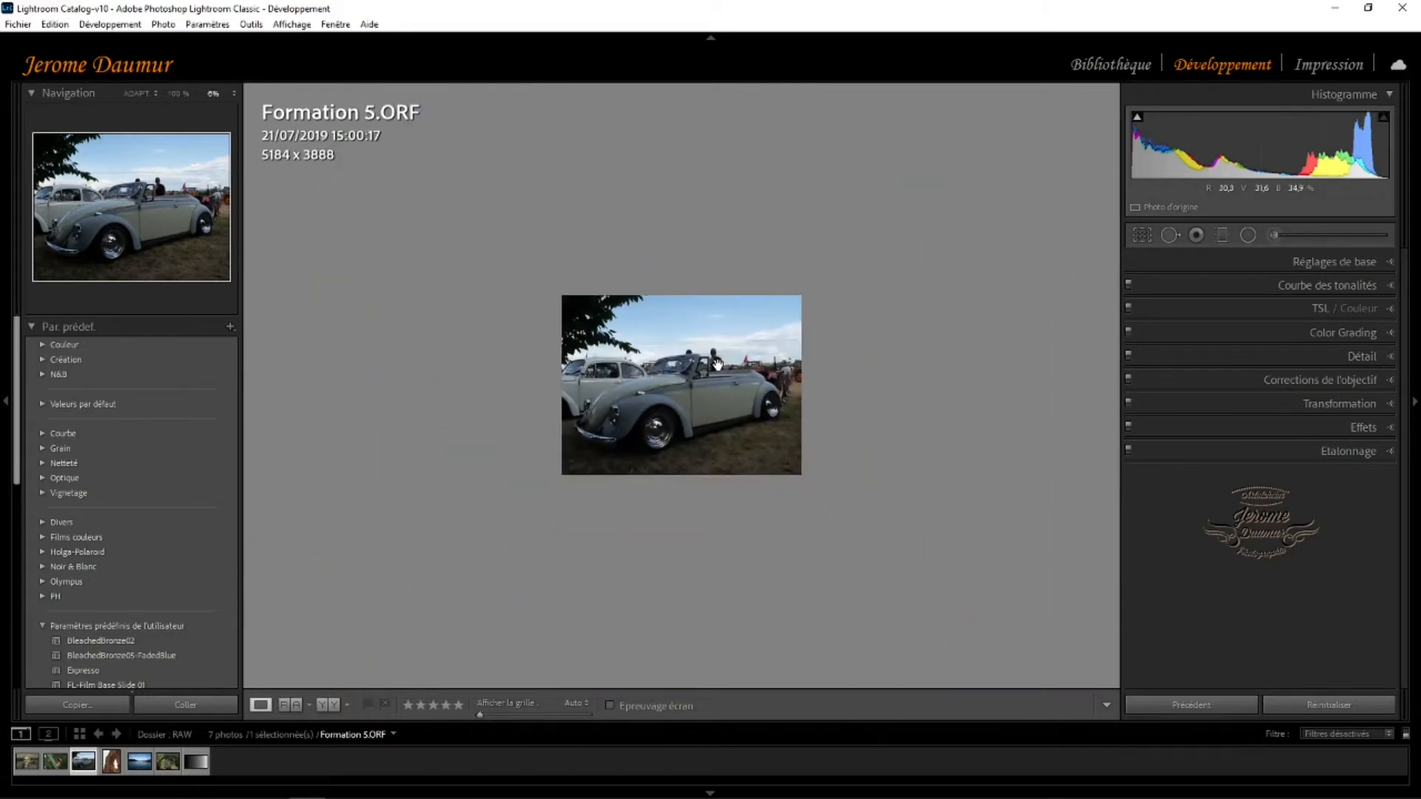
click(692, 374)
Set the zoom to 100 % and switch between that magnification and the fitted view around the convertible's windshield.
click(177, 93)
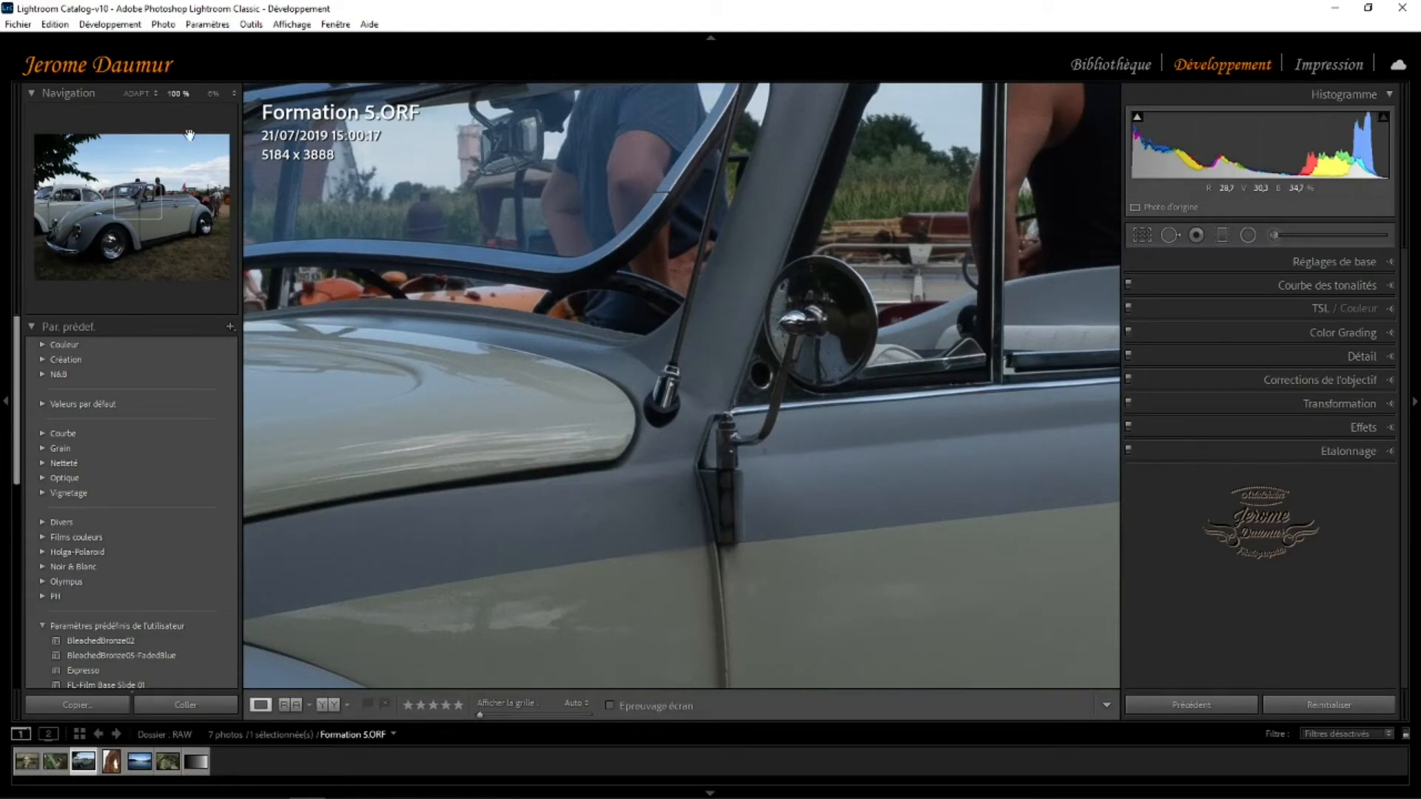
click(698, 326)
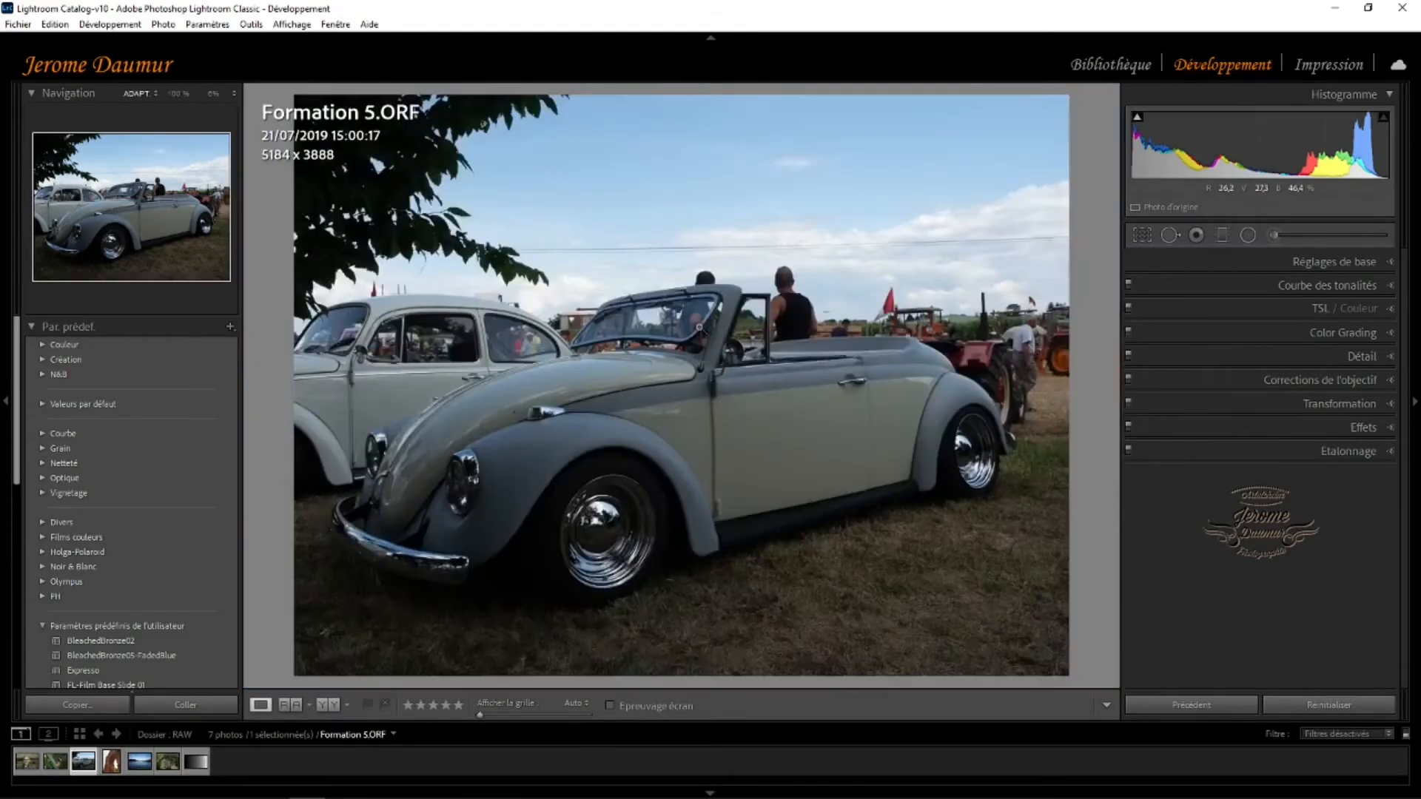
click(700, 340)
click(699, 340)
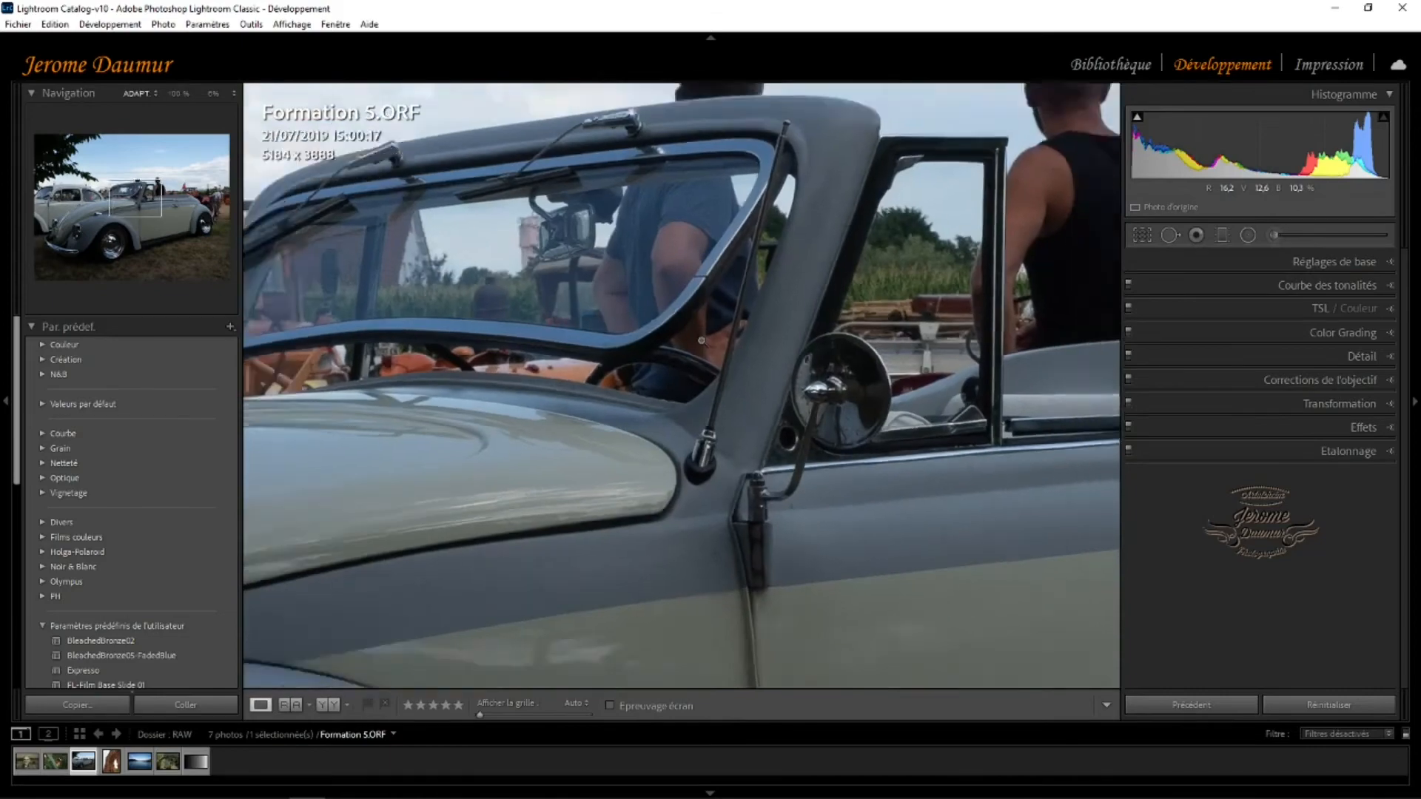
click(700, 340)
click(701, 340)
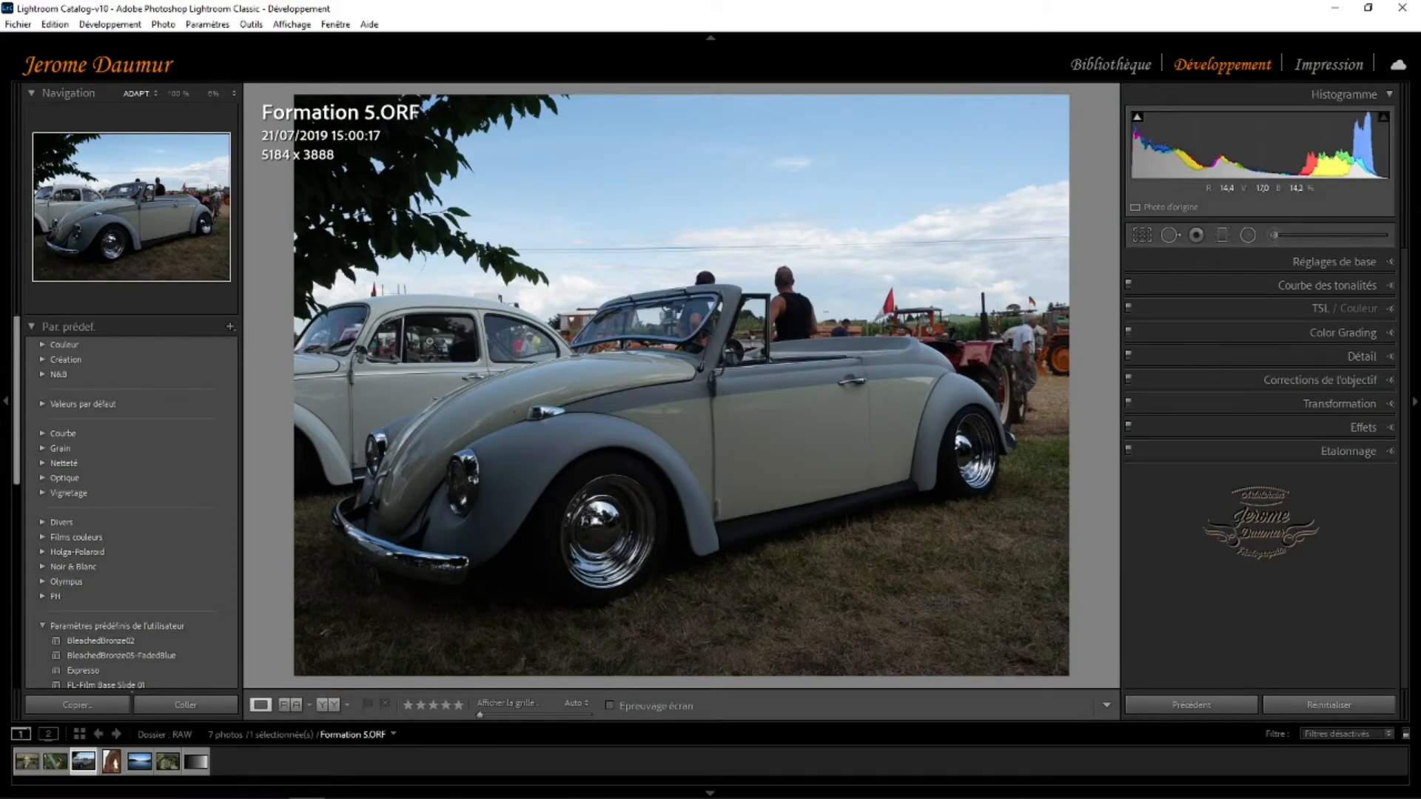
Inspect the white car's side windows and the convertible's rear and front wheels at 100 %, returning to the fitted view.
click(429, 340)
click(428, 340)
click(429, 341)
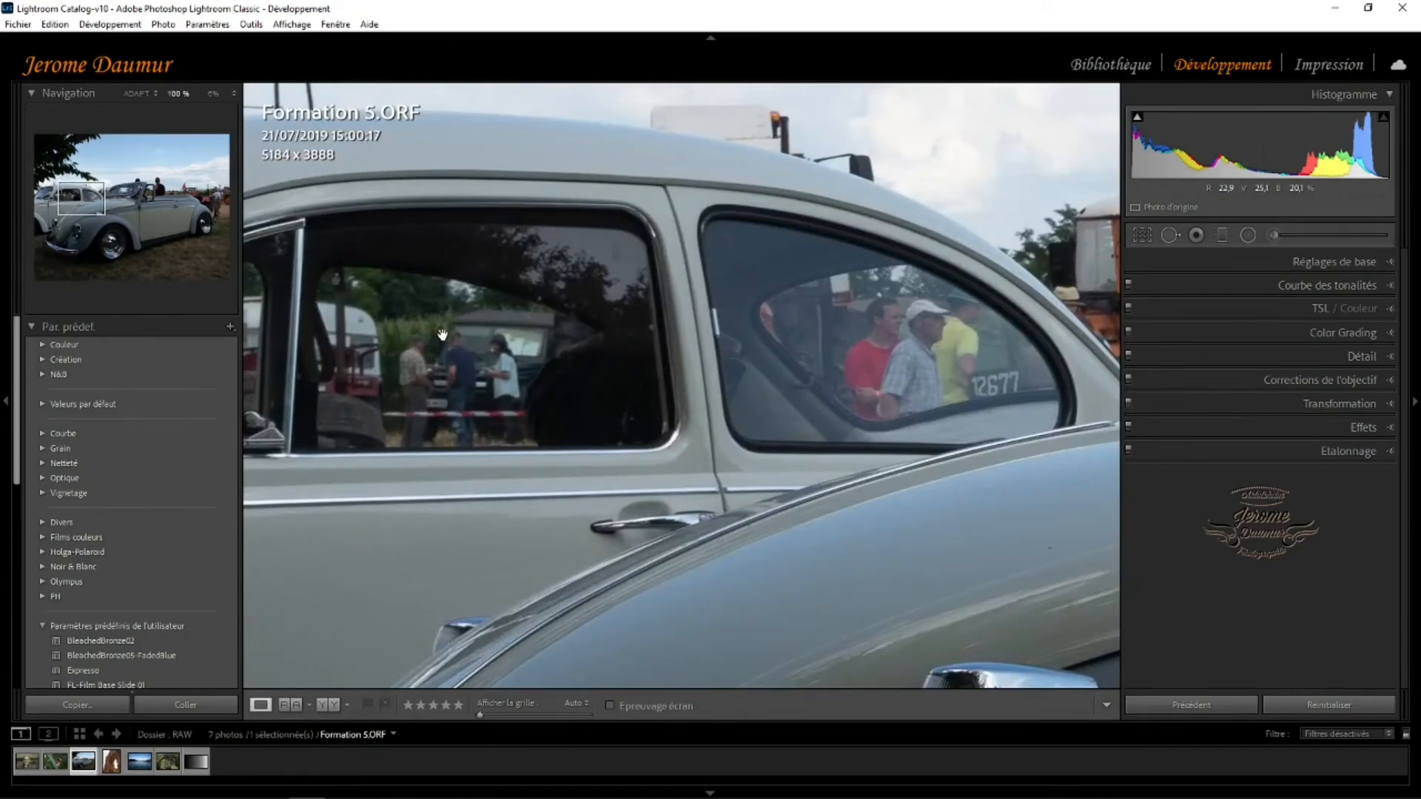
click(442, 335)
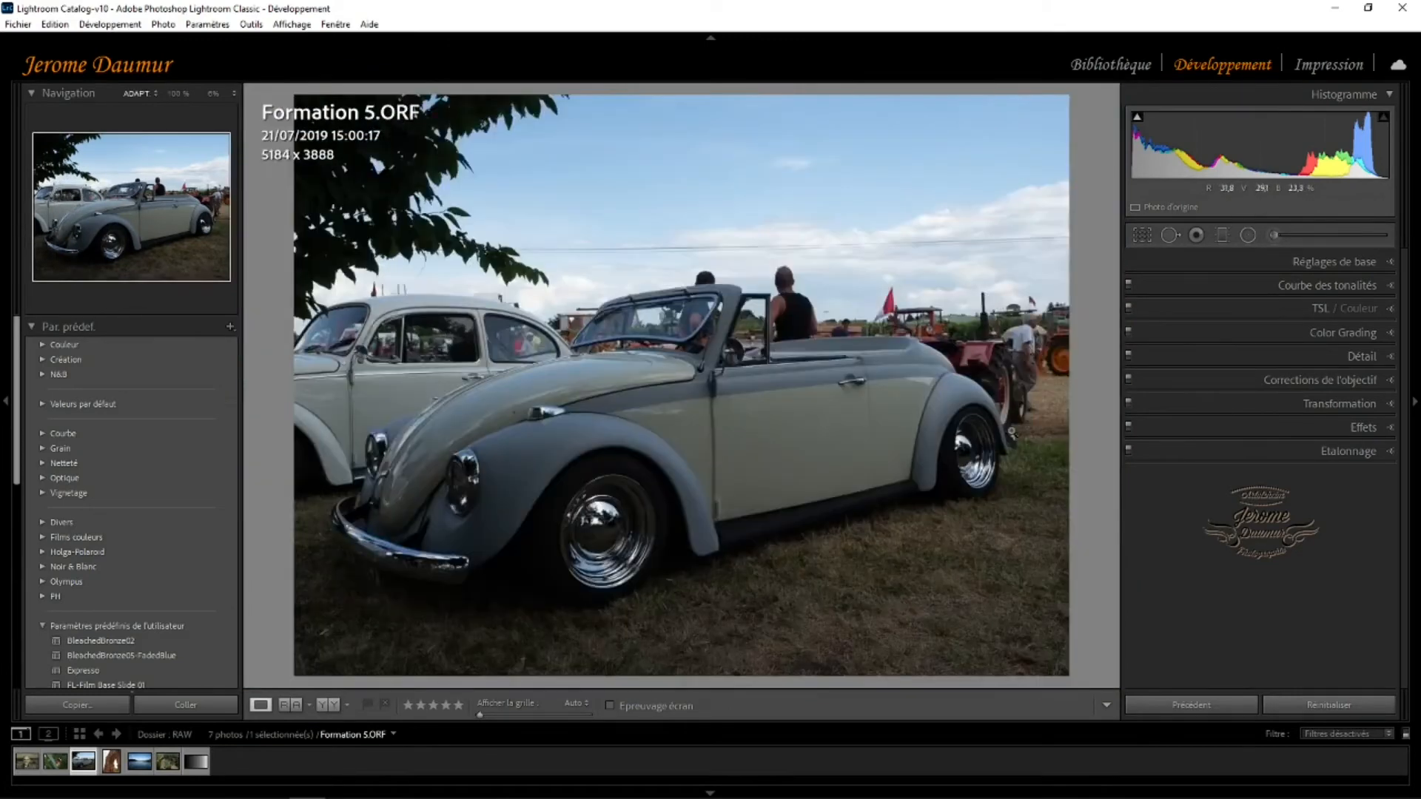
click(965, 454)
click(965, 455)
click(604, 516)
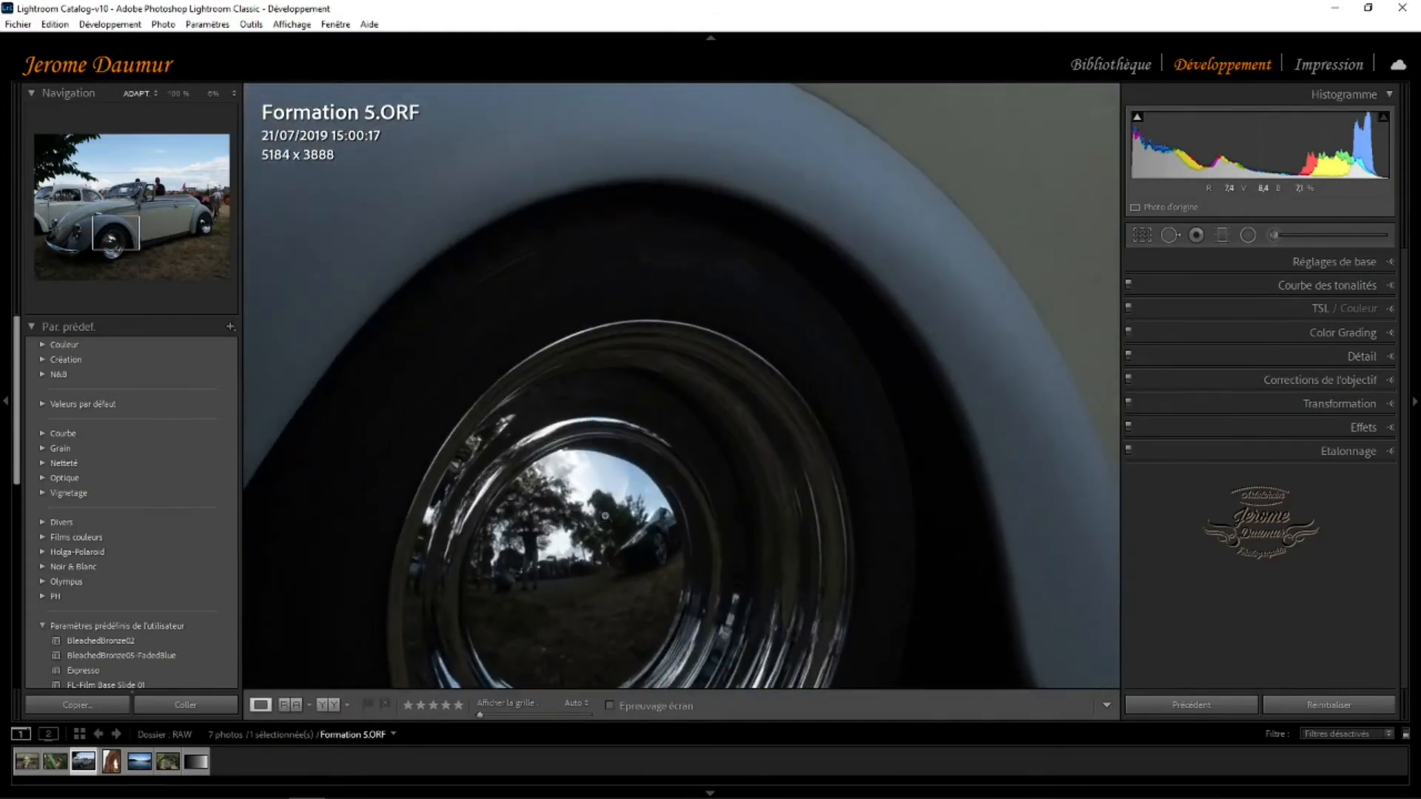
click(605, 516)
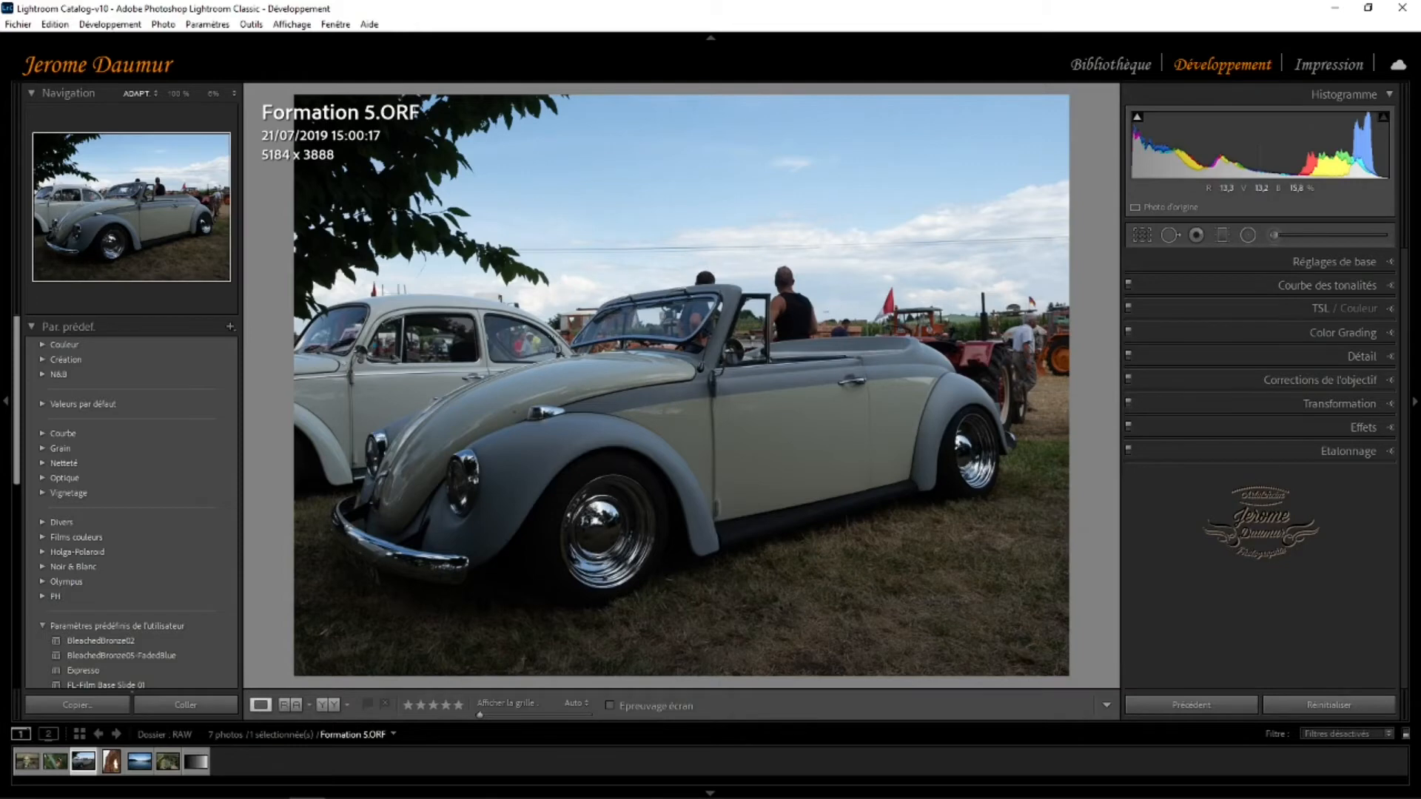
Box-zoom on the people behind the windshield and on the convertible's front end, returning to the fitted view each time.
drag(579, 223, 915, 346)
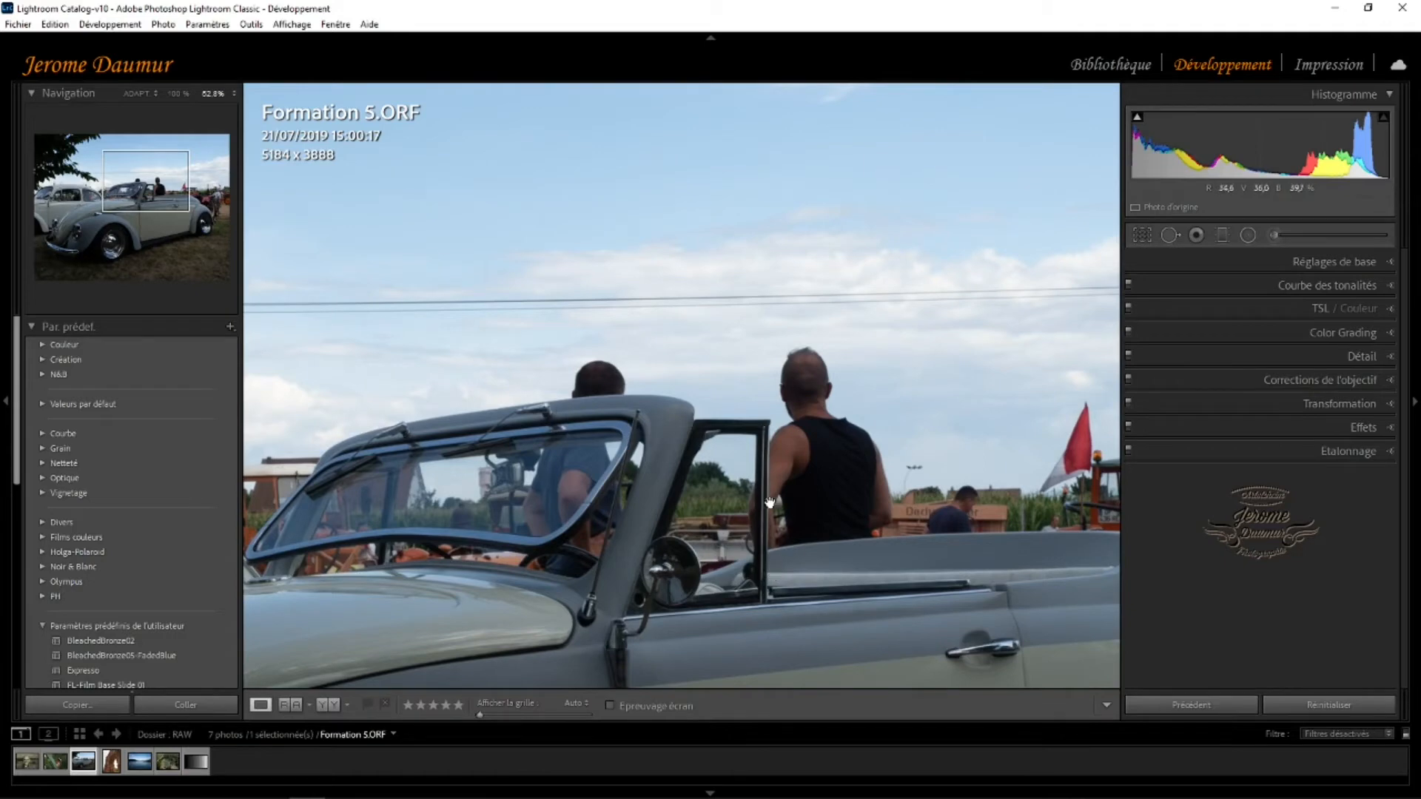
click(758, 368)
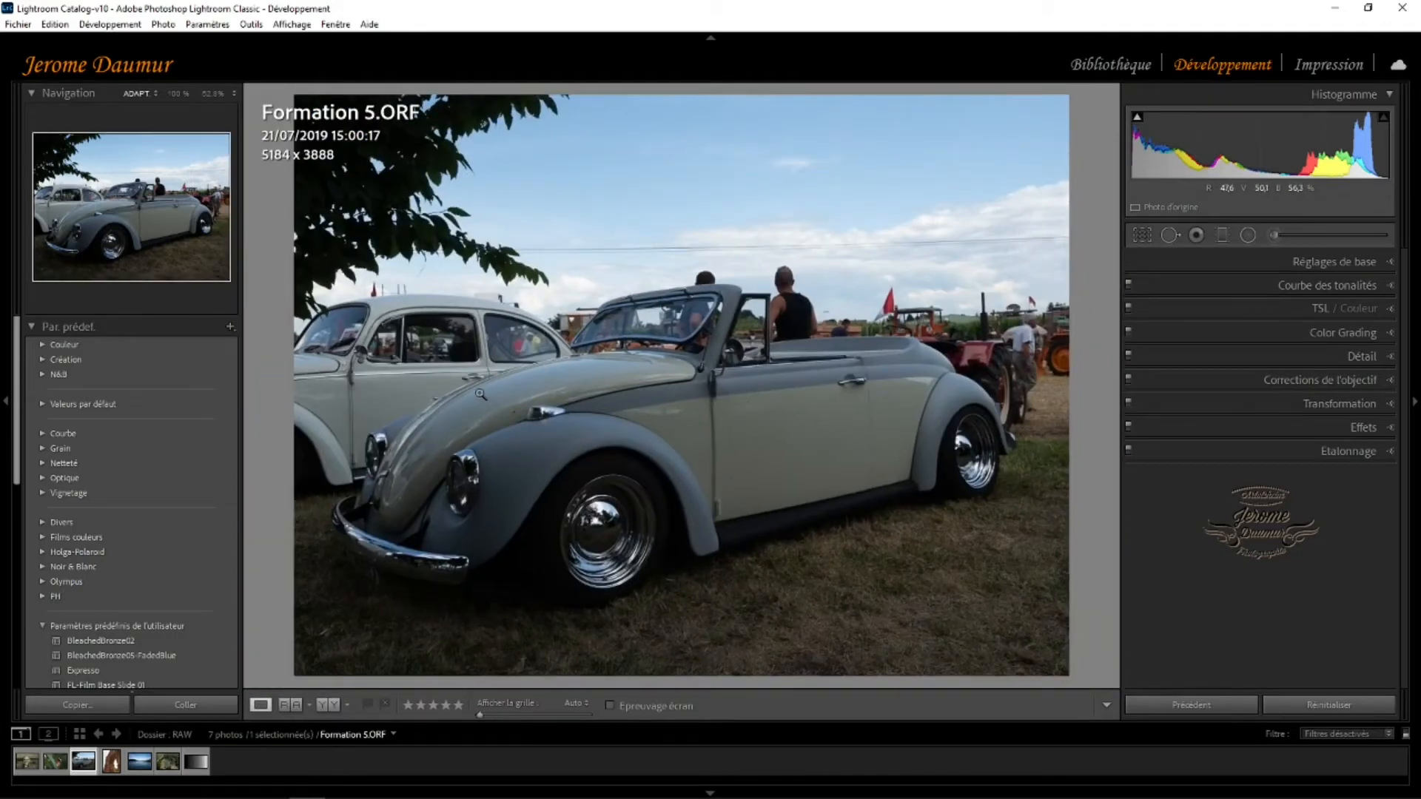
drag(357, 345, 712, 600)
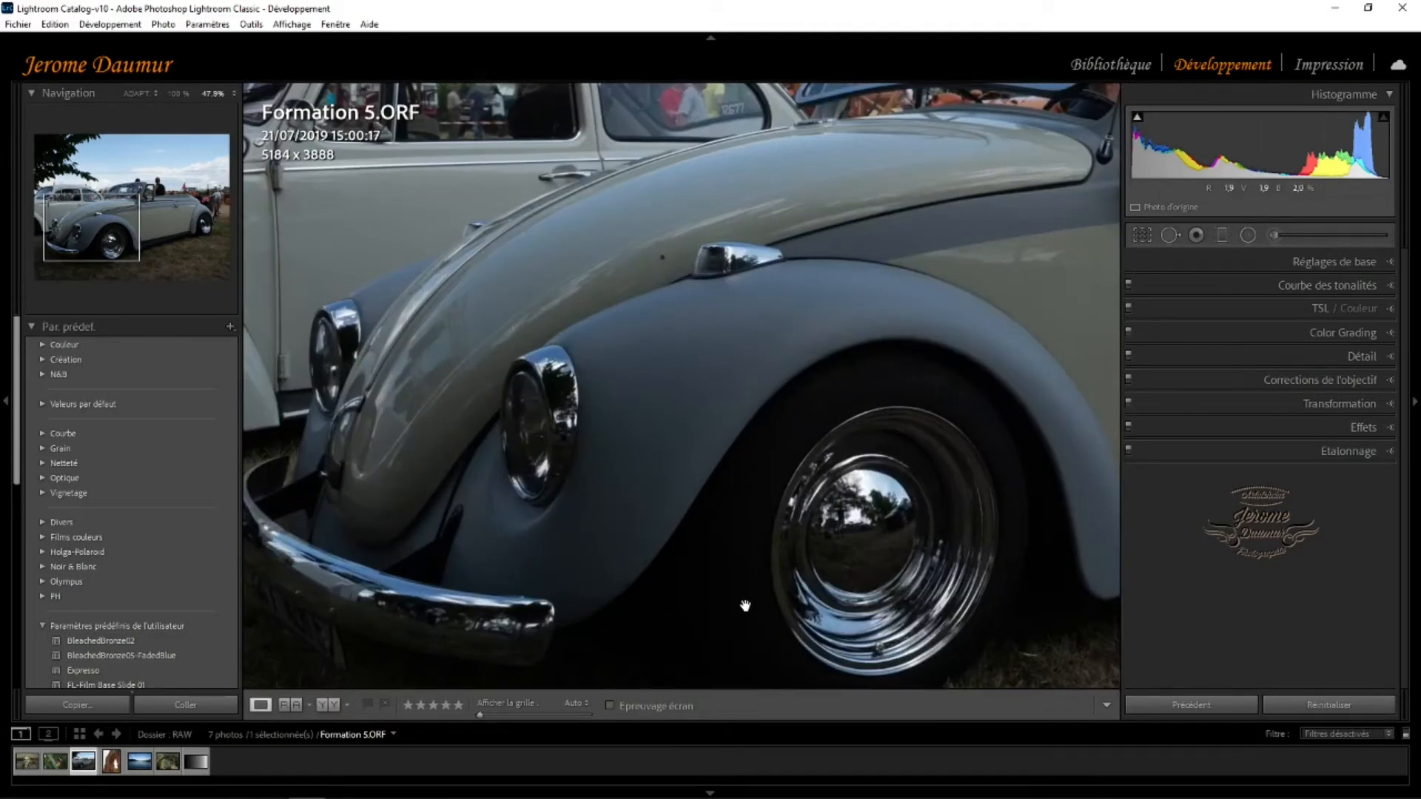
click(744, 364)
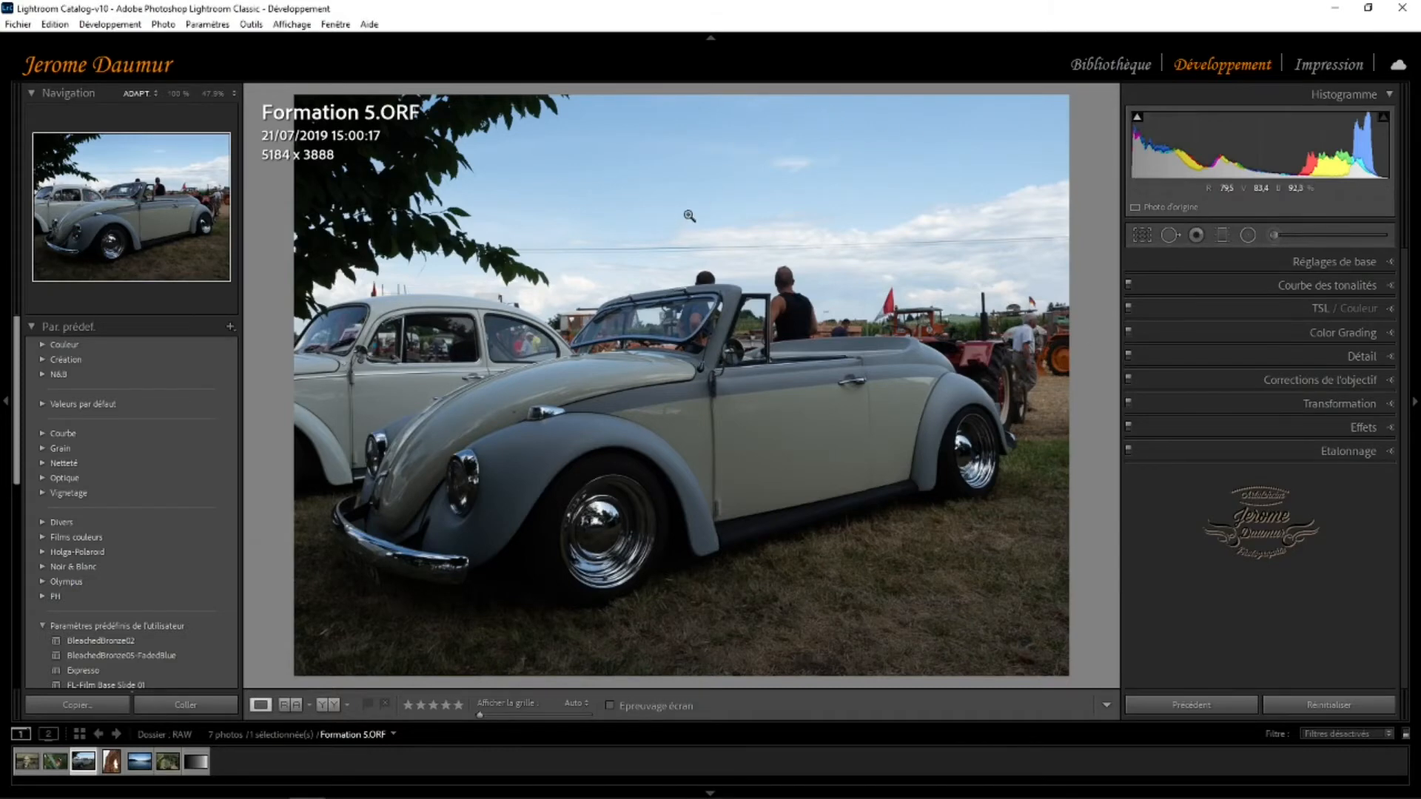
Scrub-zoom the photo in and out from the sky and the front wheel area, and return to the fitted view.
drag(685, 215, 726, 234)
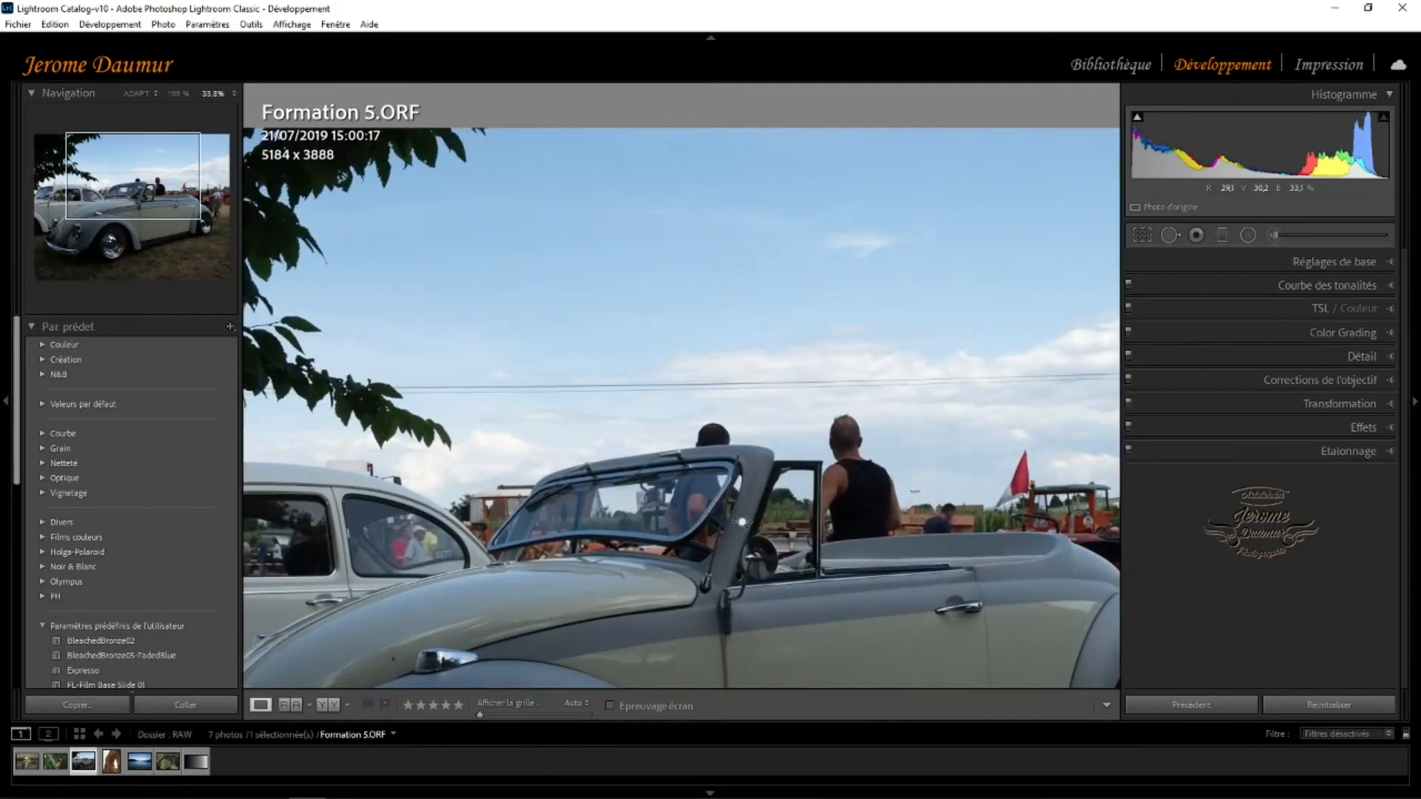
drag(740, 517, 677, 428)
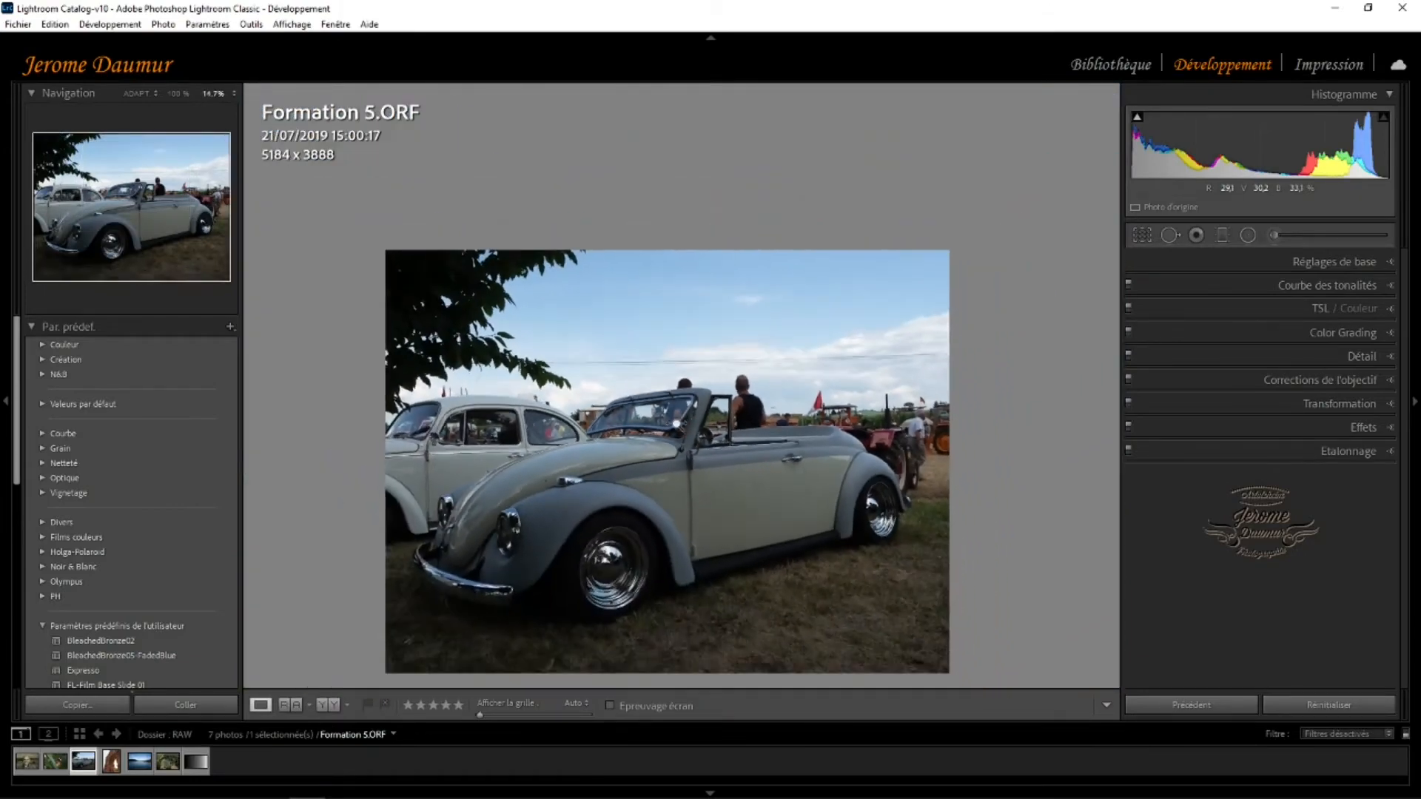
mouse_move(682, 496)
mouse_down()
mouse_move(766, 475)
mouse_move(670, 481)
mouse_up()
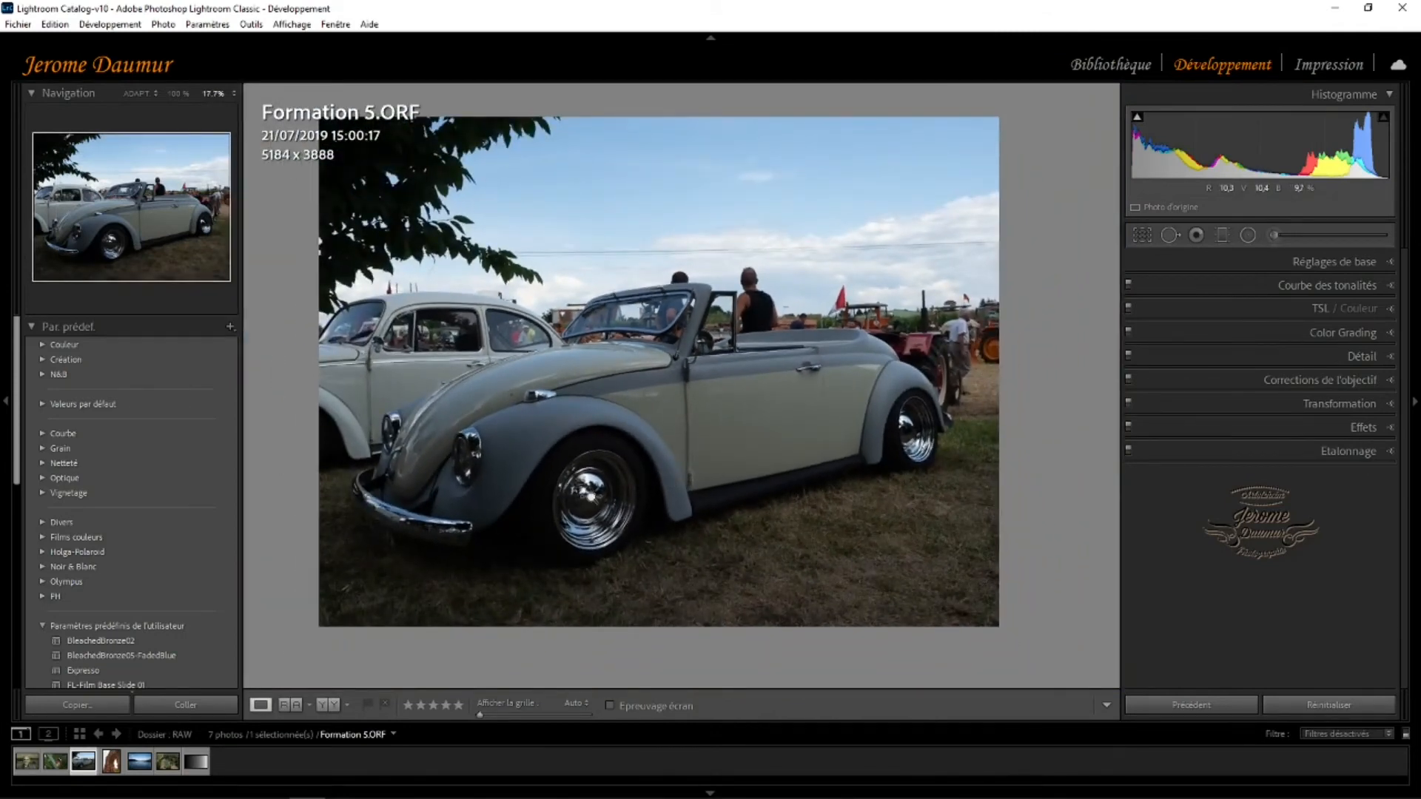
drag(670, 480, 693, 482)
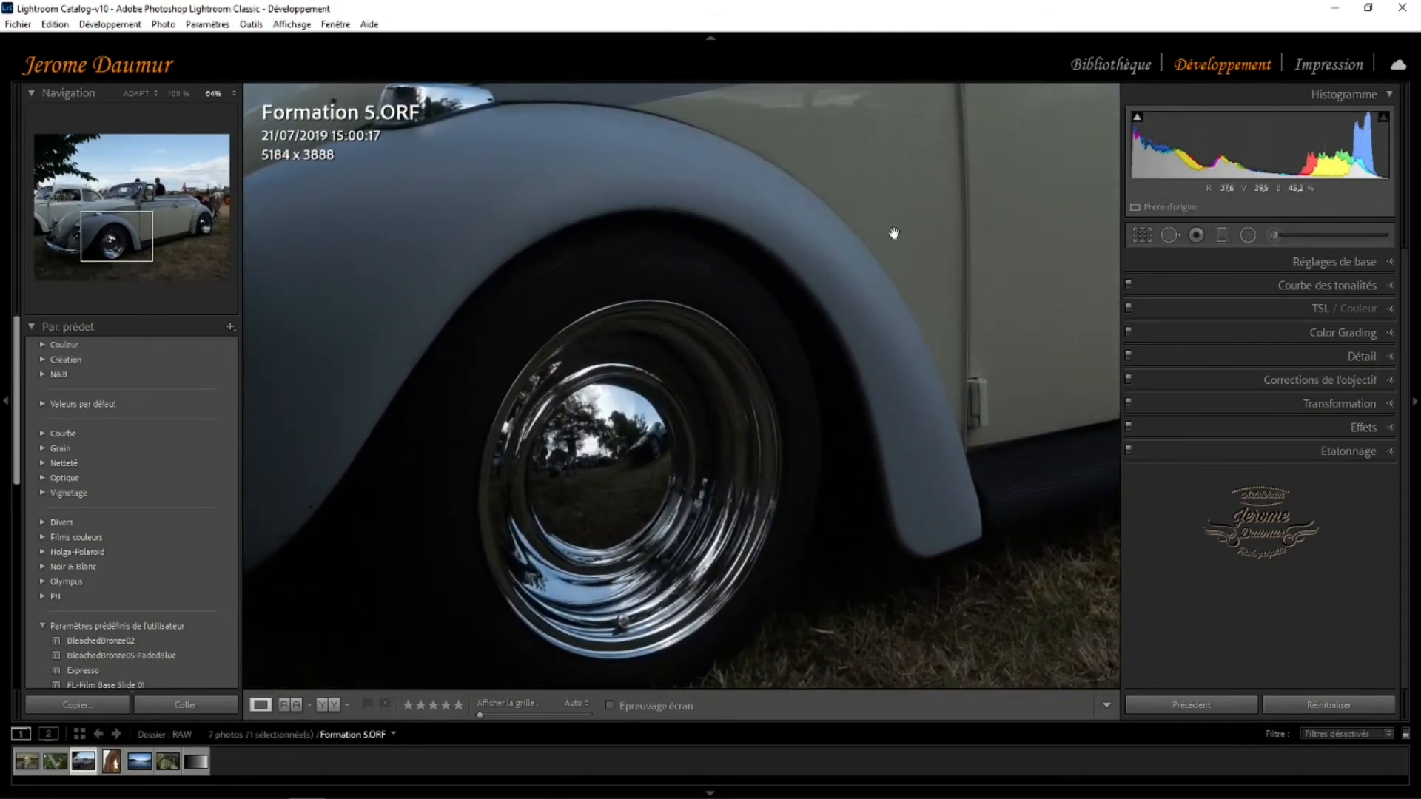
click(815, 310)
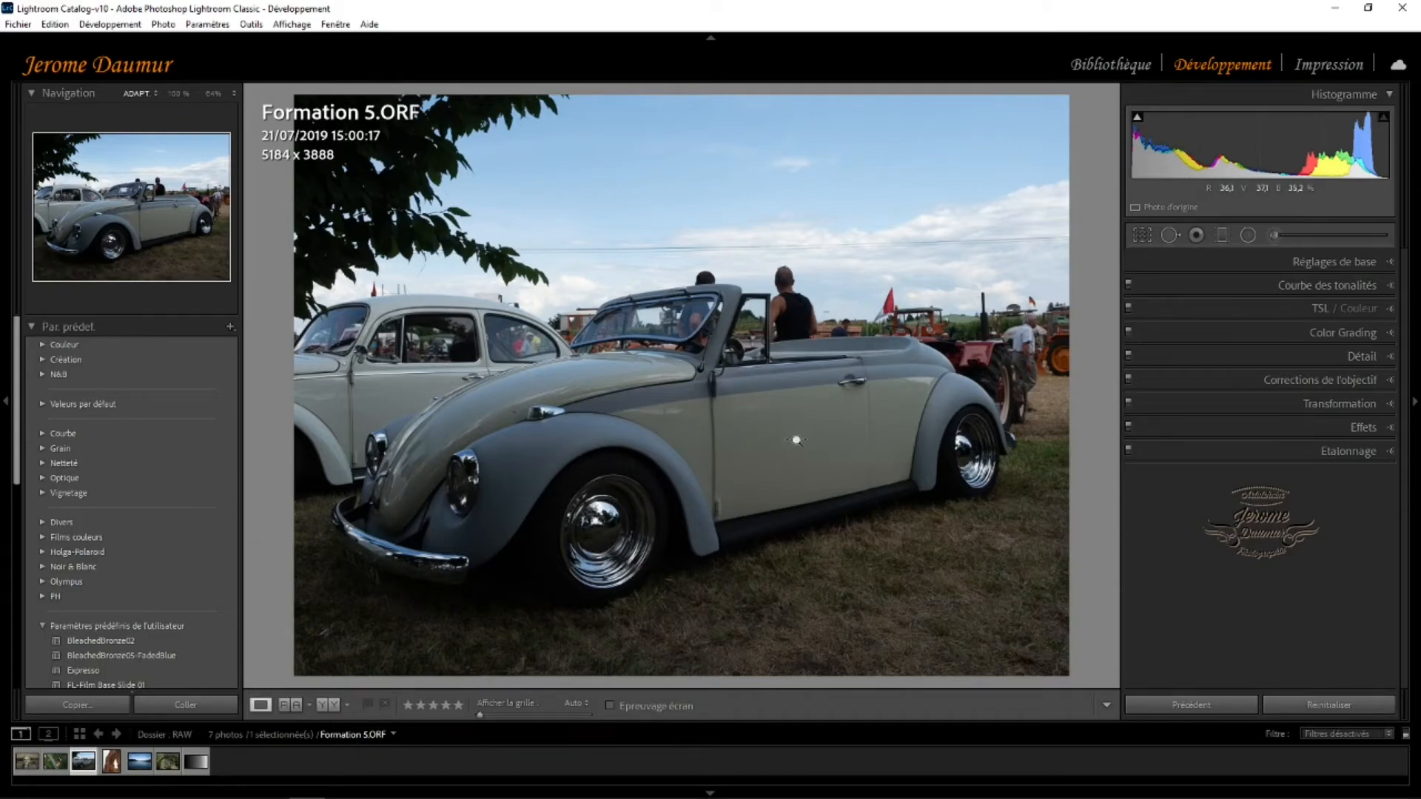
Scrub-zoom in on the convertible's door, pan across the car using the navigation preview, and return to the fitted view.
drag(796, 440, 858, 424)
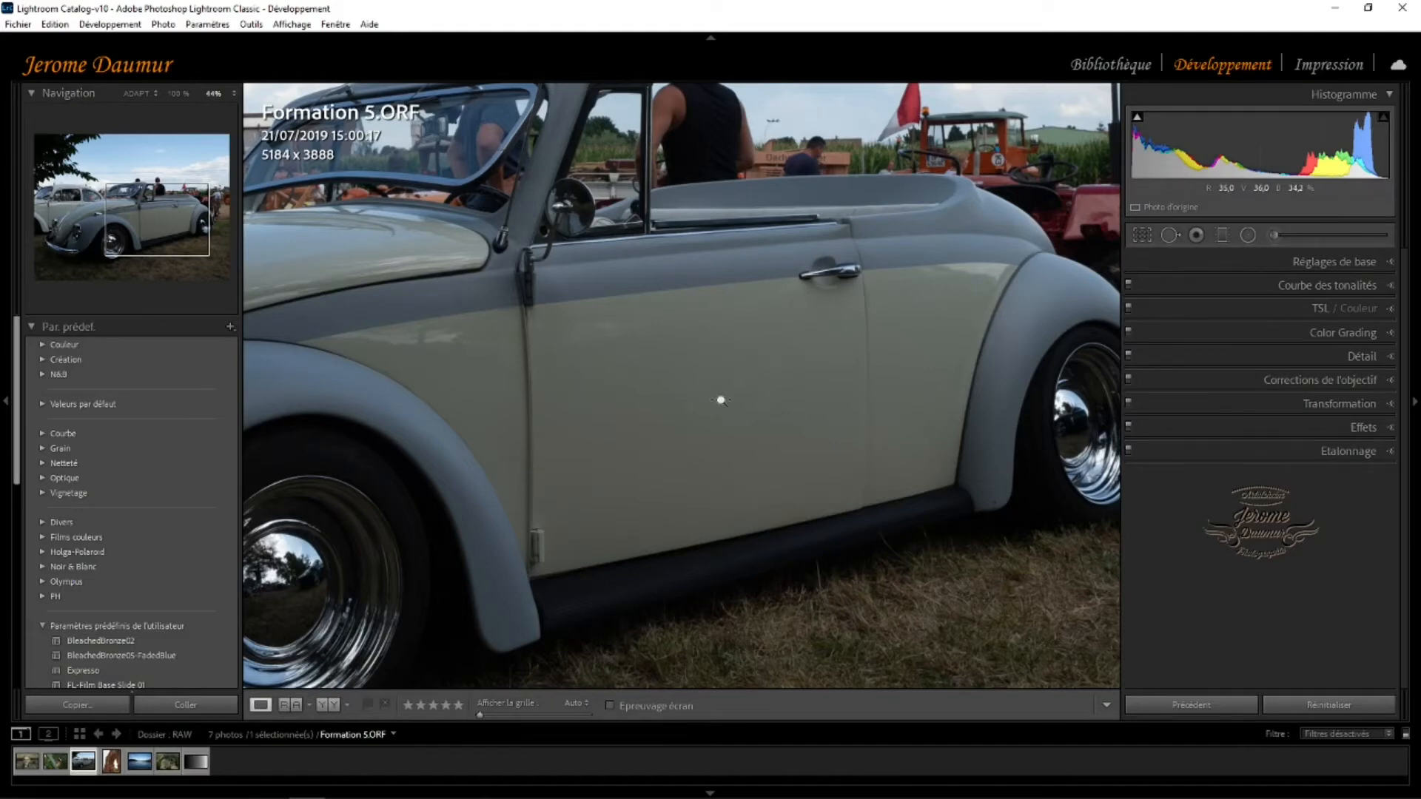
drag(721, 401, 738, 399)
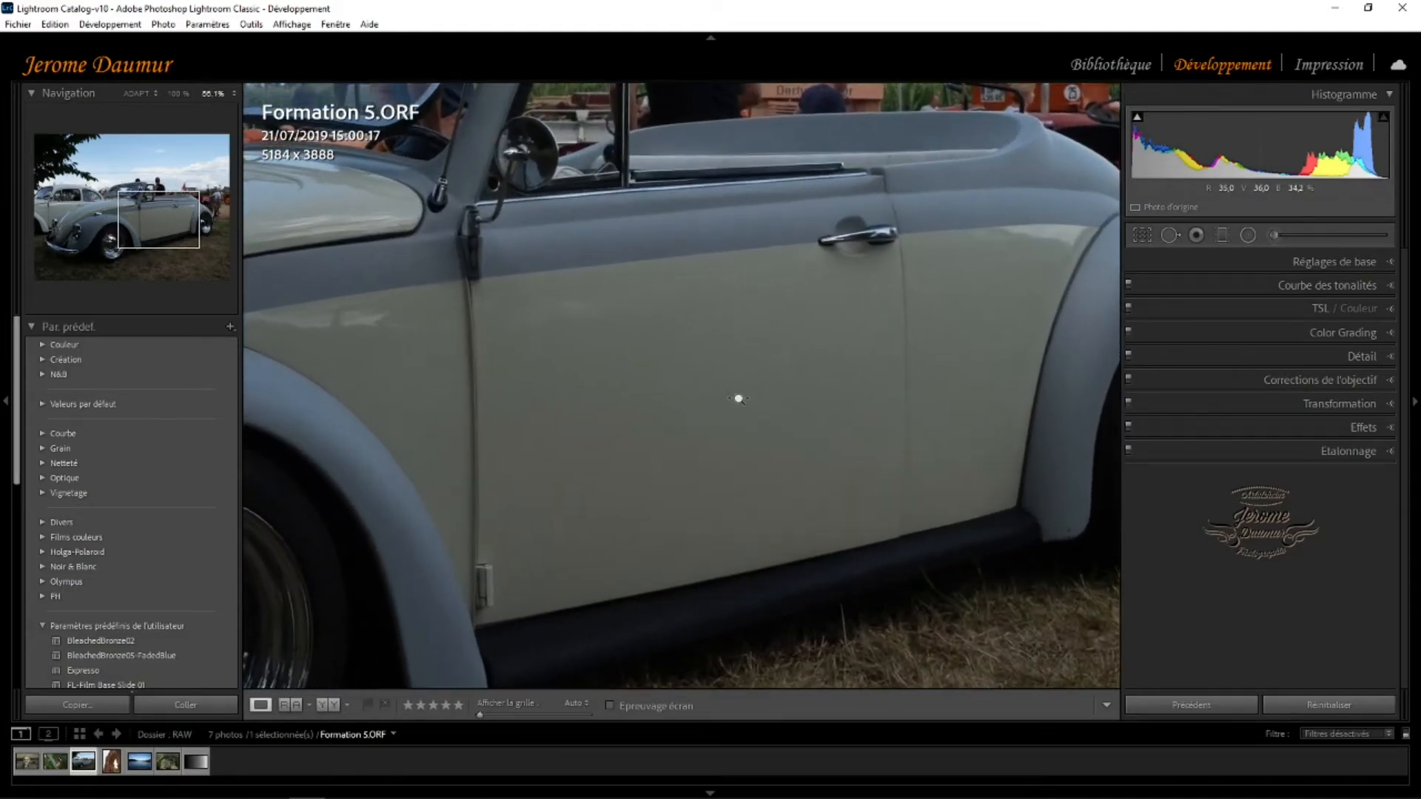
click(227, 94)
drag(601, 337, 586, 339)
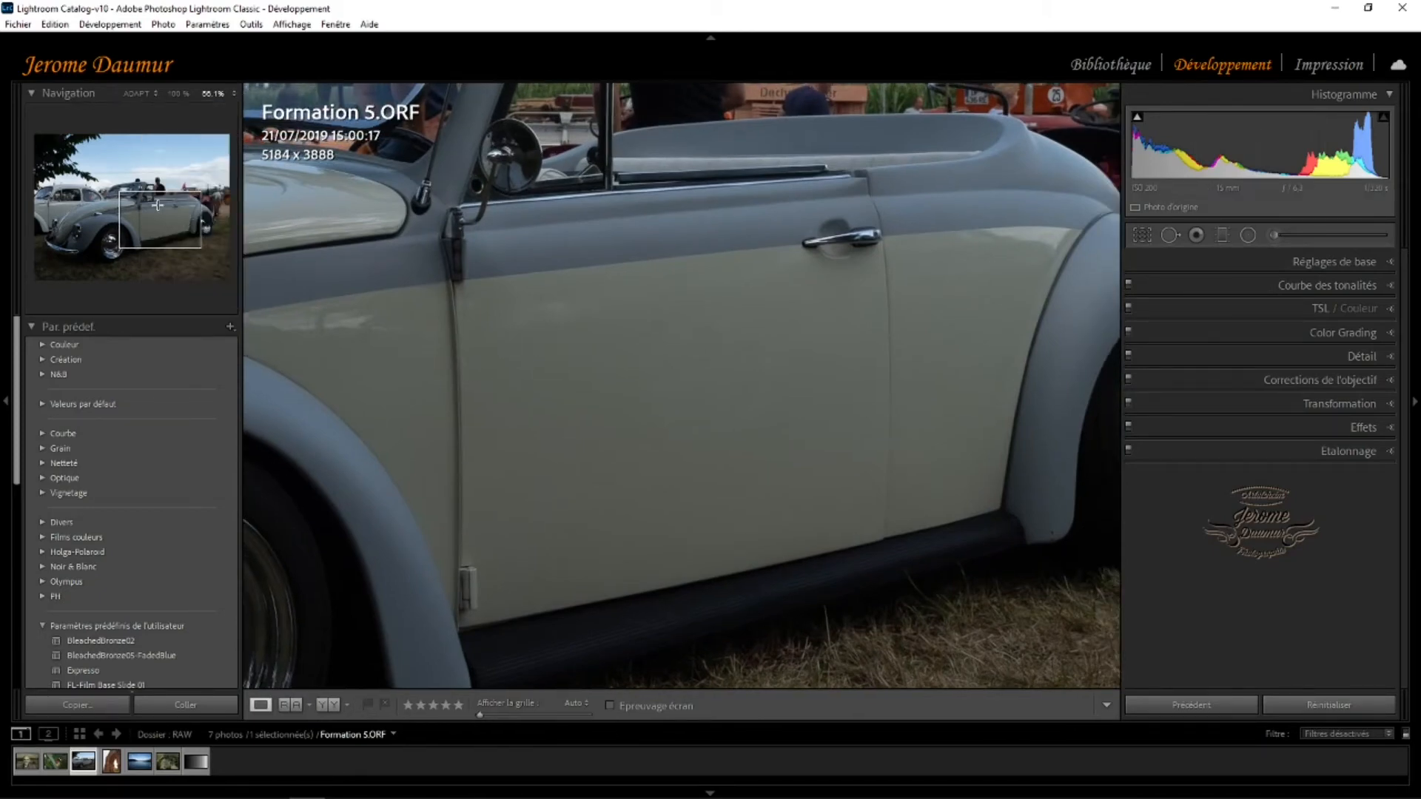
mouse_move(161, 217)
mouse_down()
mouse_move(126, 204)
mouse_move(138, 204)
mouse_up()
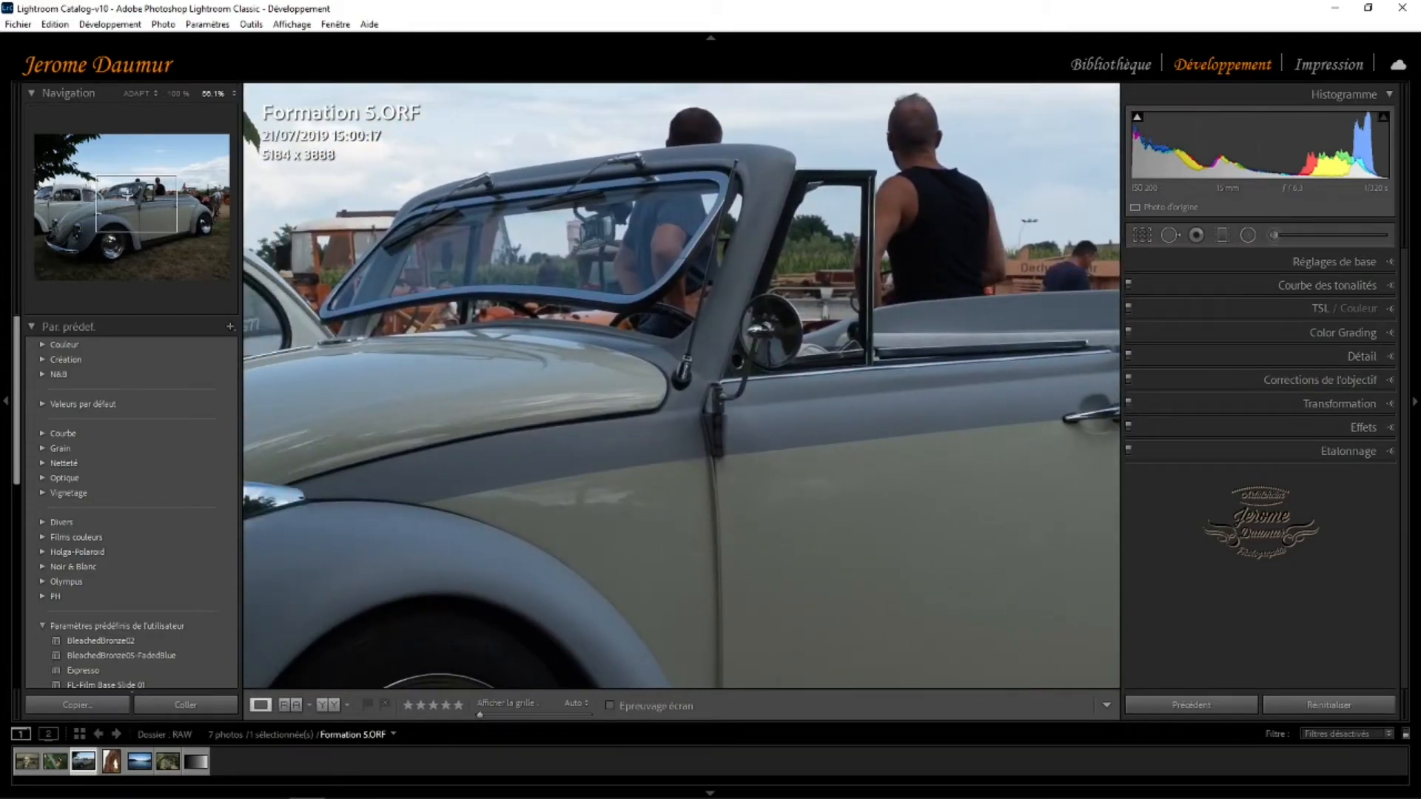
mouse_move(143, 203)
mouse_down()
mouse_move(158, 184)
mouse_move(144, 194)
mouse_move(110, 175)
mouse_move(99, 235)
mouse_move(145, 231)
mouse_move(139, 205)
mouse_move(176, 202)
mouse_move(140, 202)
mouse_up()
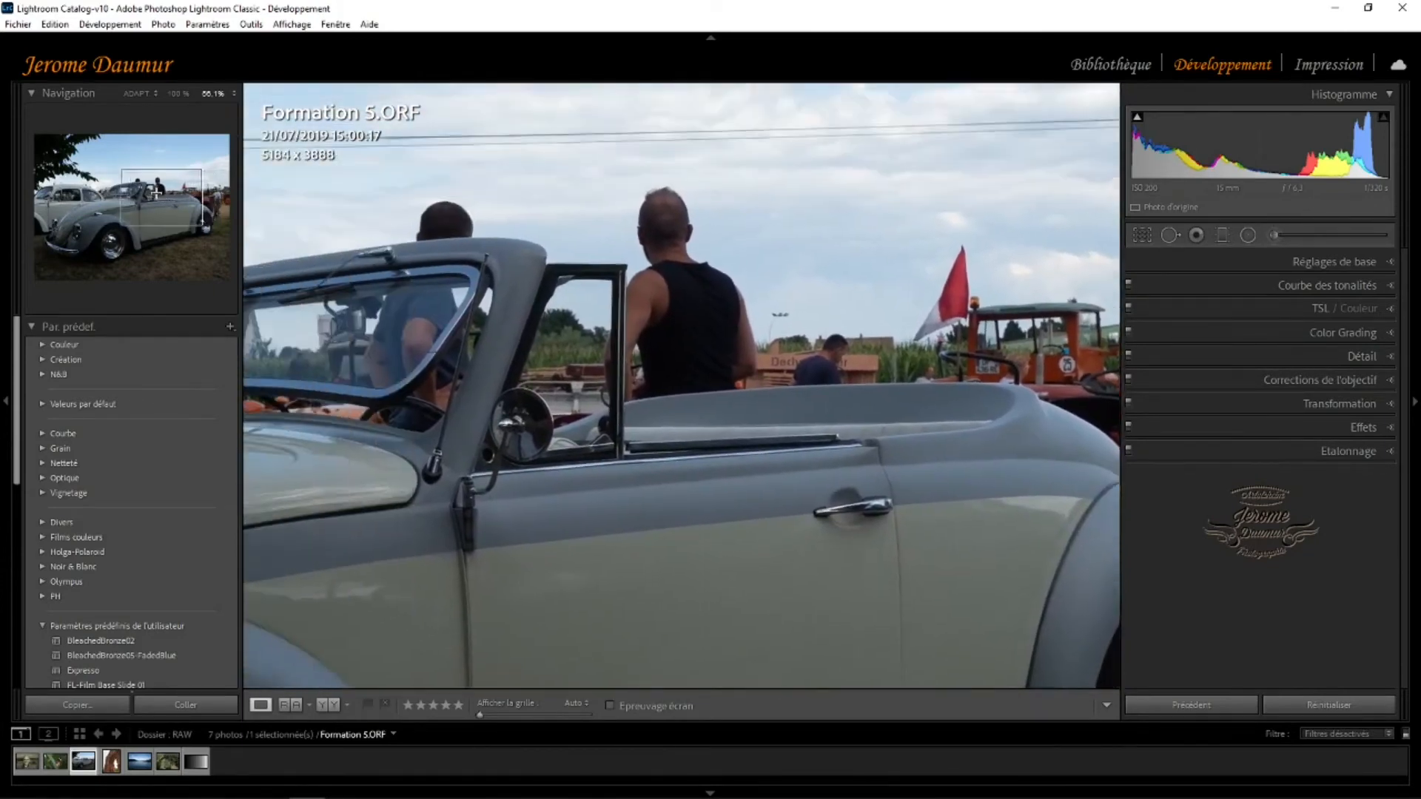
click(648, 333)
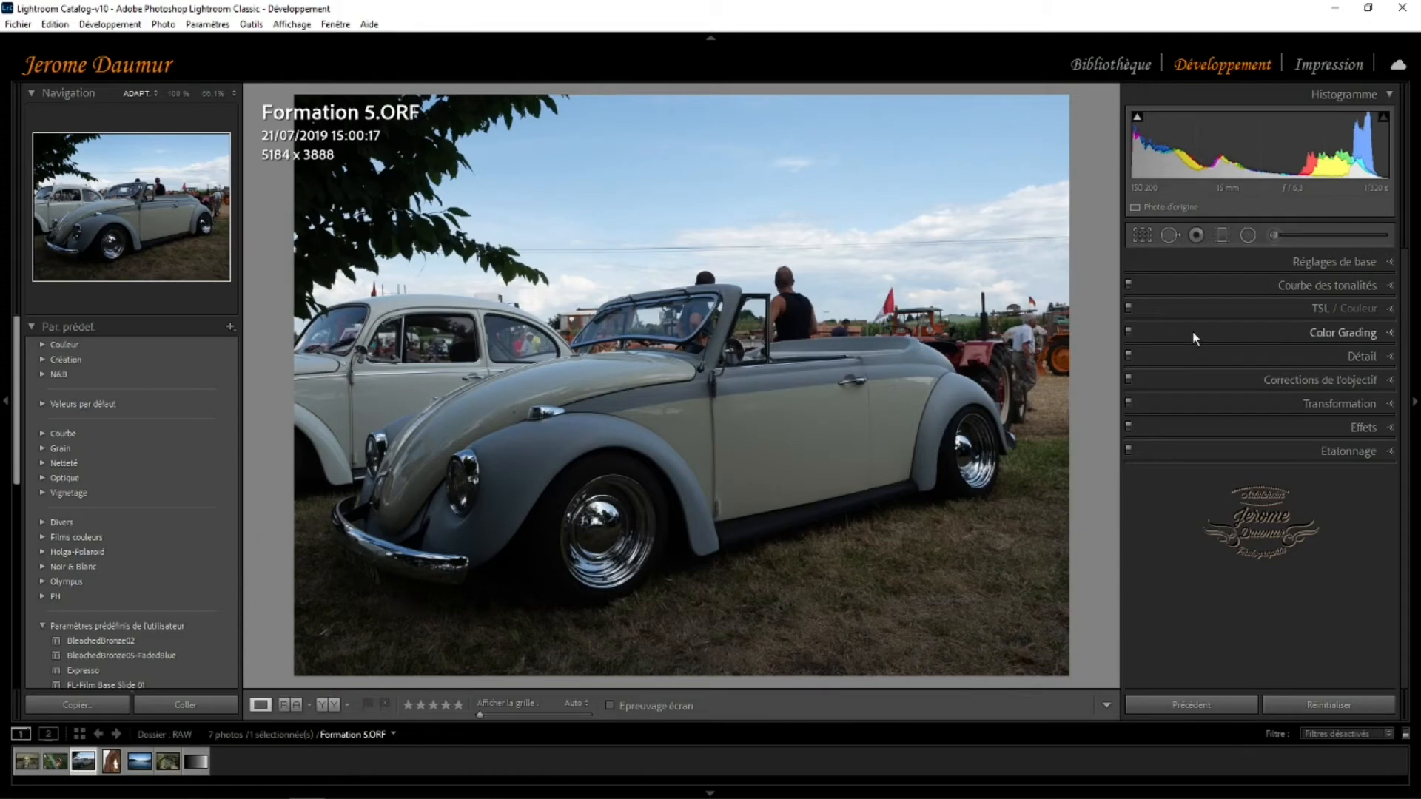
Open the Color Grading settings for the grayscale gradient image Formation 7.jpg and display only the Global wheel.
click(1336, 333)
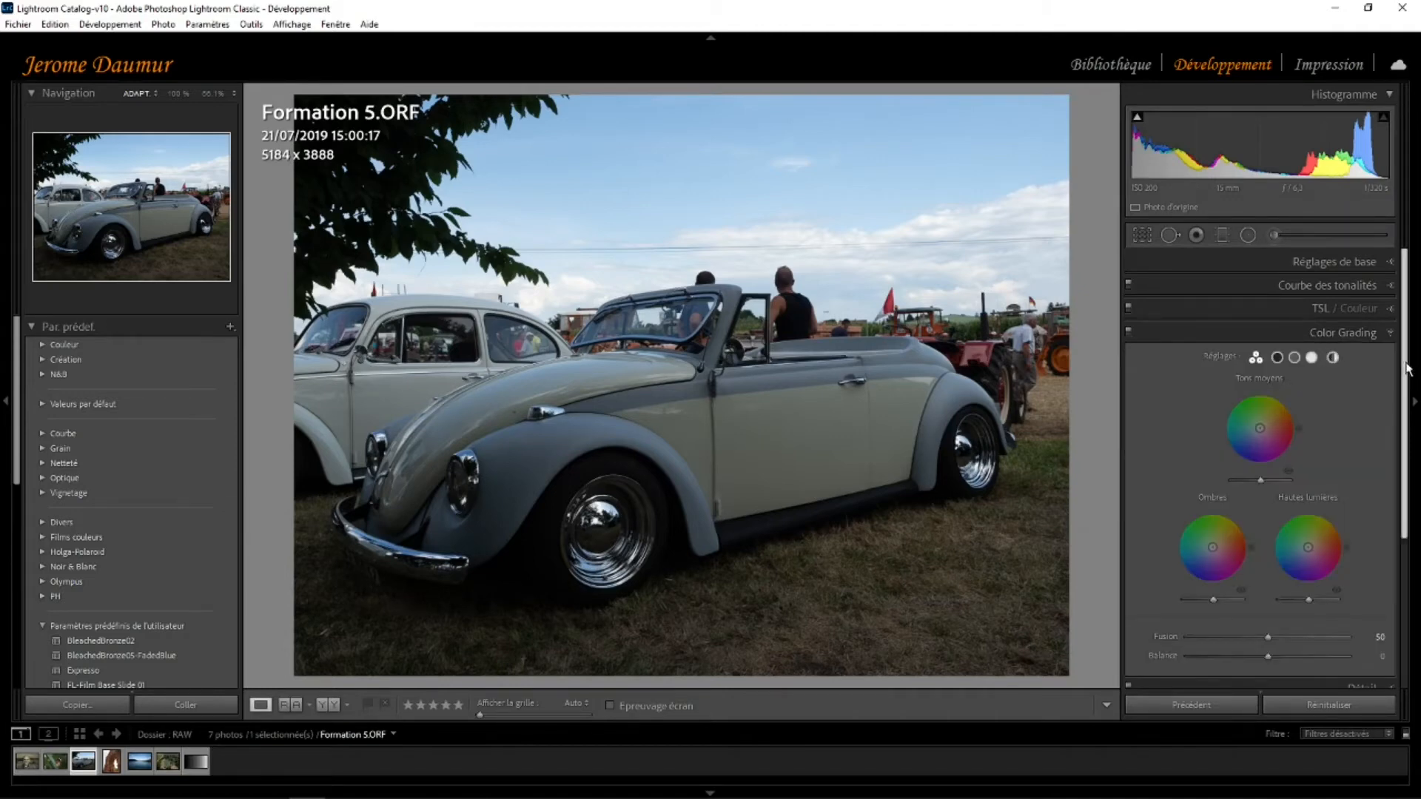
drag(1405, 370, 1408, 399)
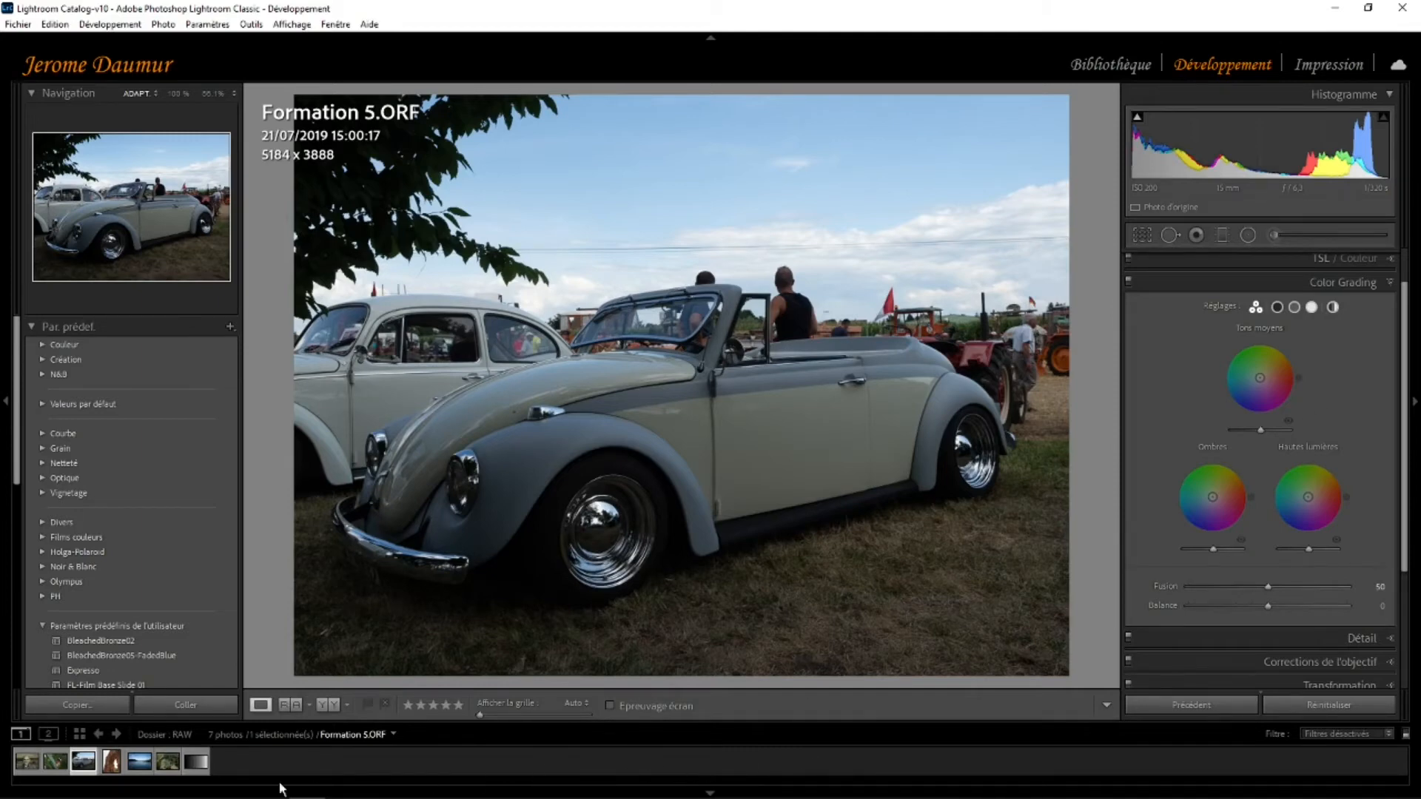
click(198, 764)
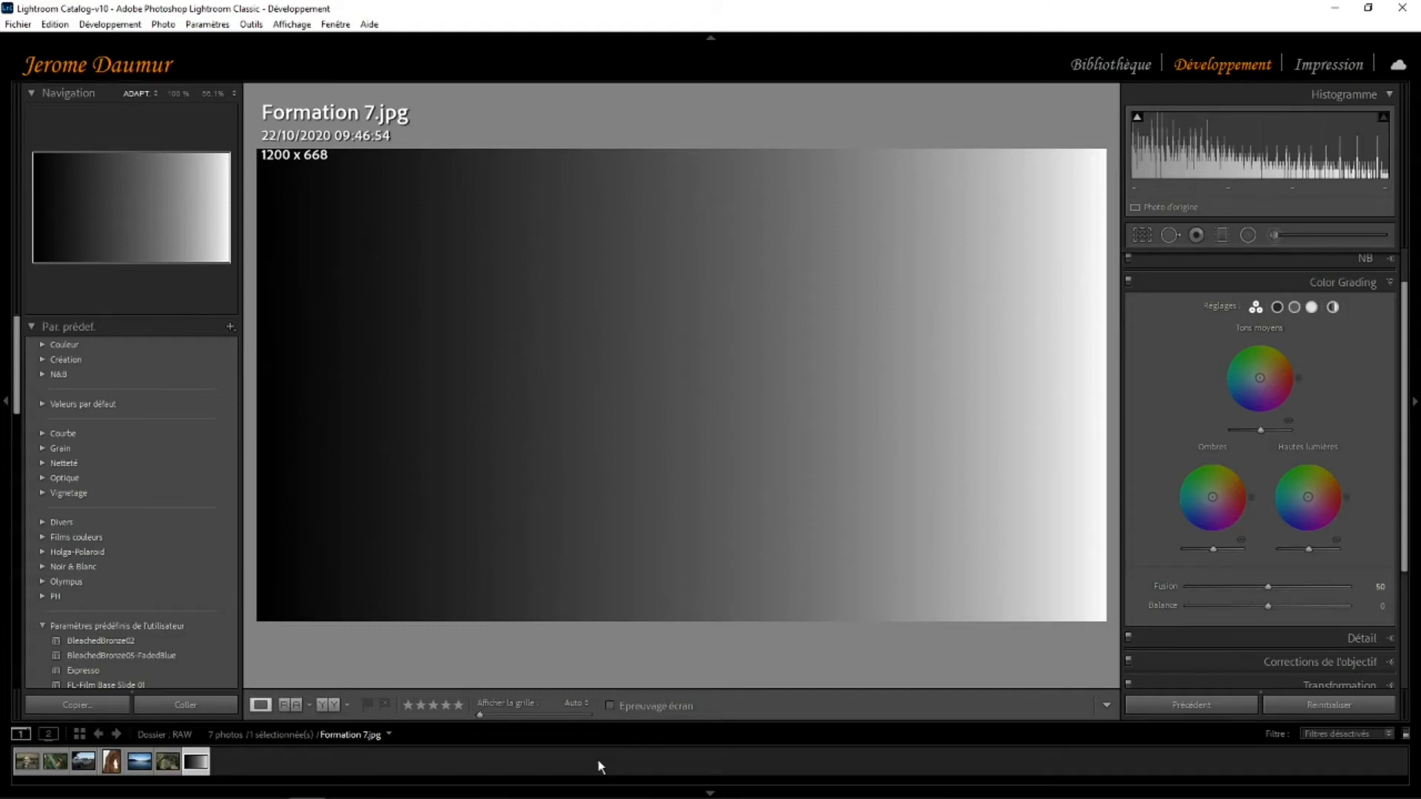
click(1334, 307)
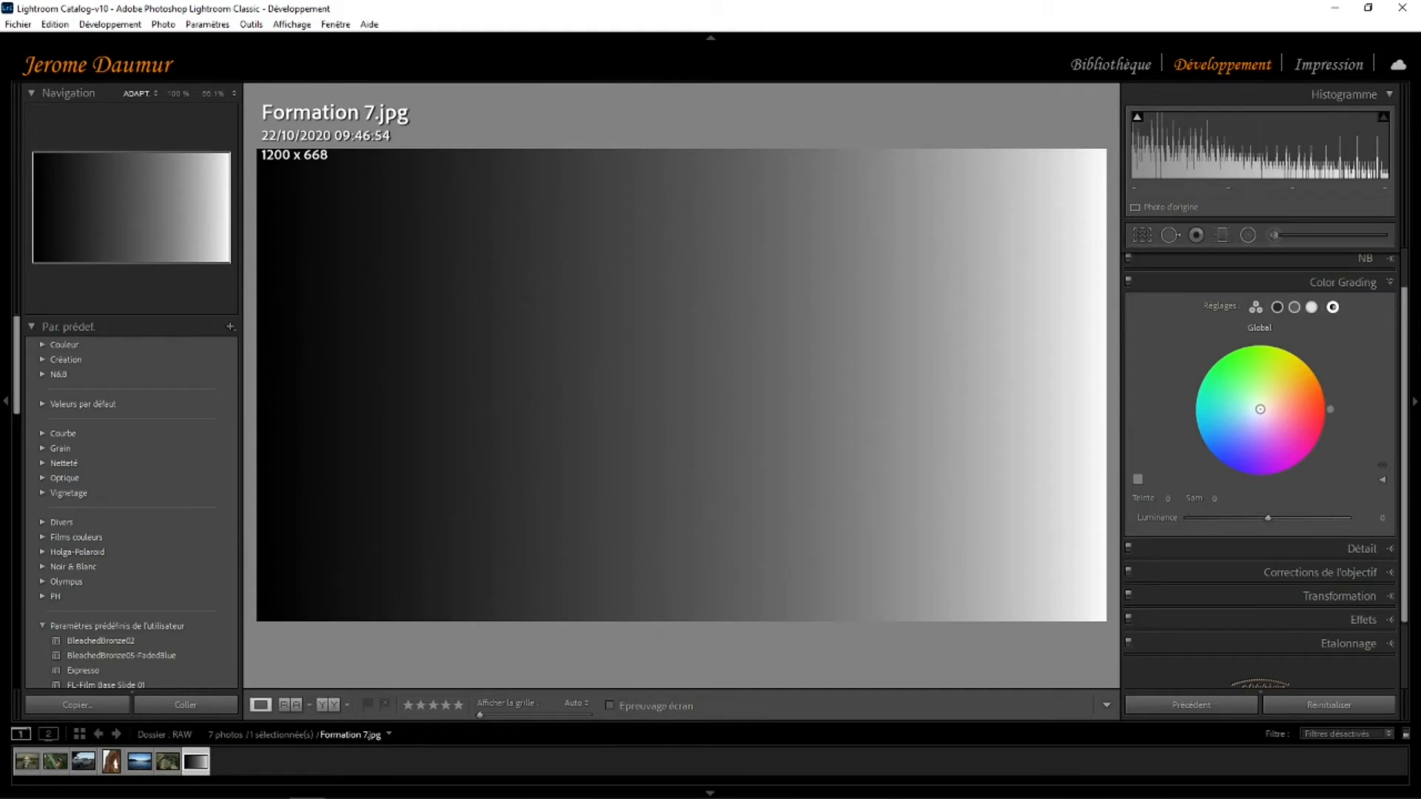
Tint the whole gradient red with the Global wheel at hue 11, raising the saturation in stages from 17 to 100.
drag(1260, 409, 1271, 407)
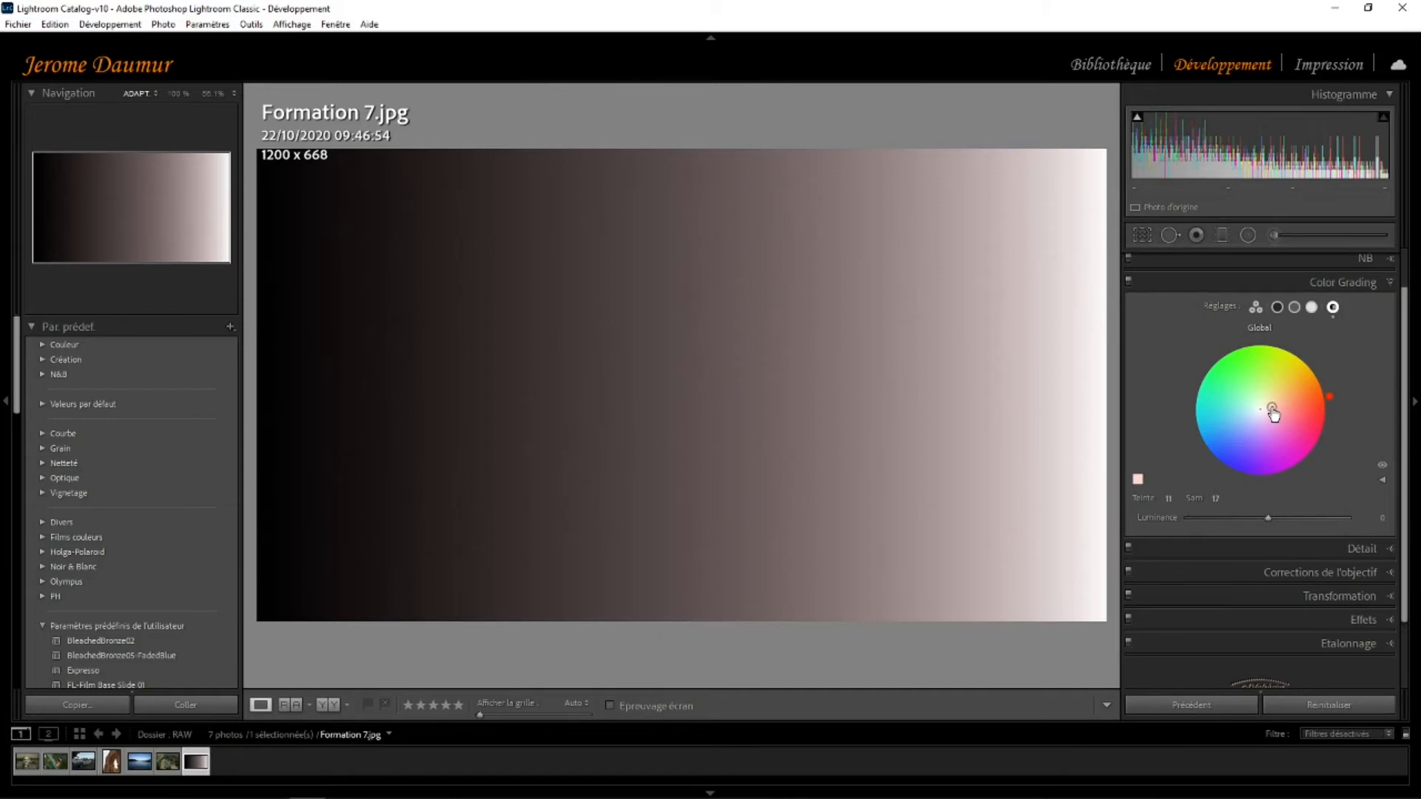
drag(1273, 413, 1292, 411)
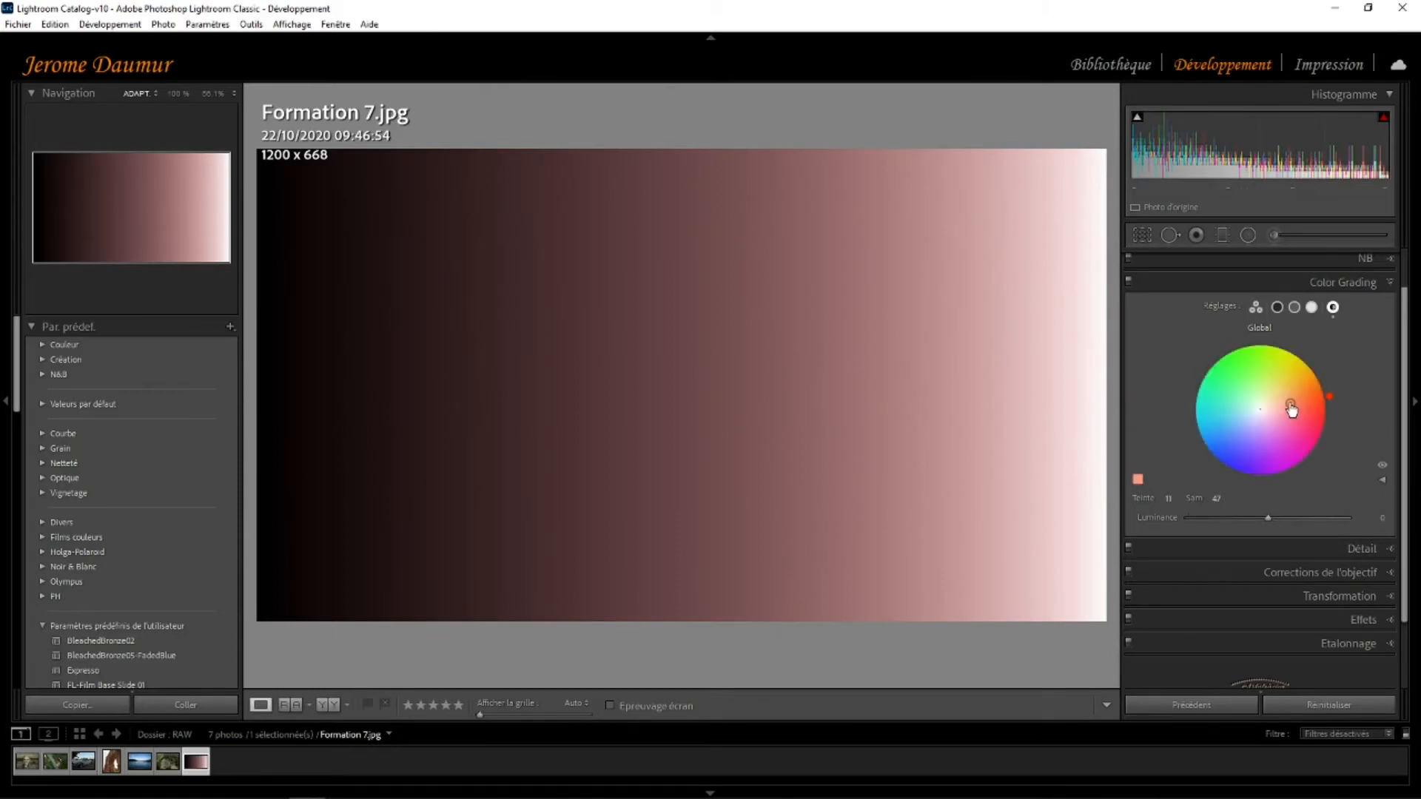
drag(1294, 409, 1317, 398)
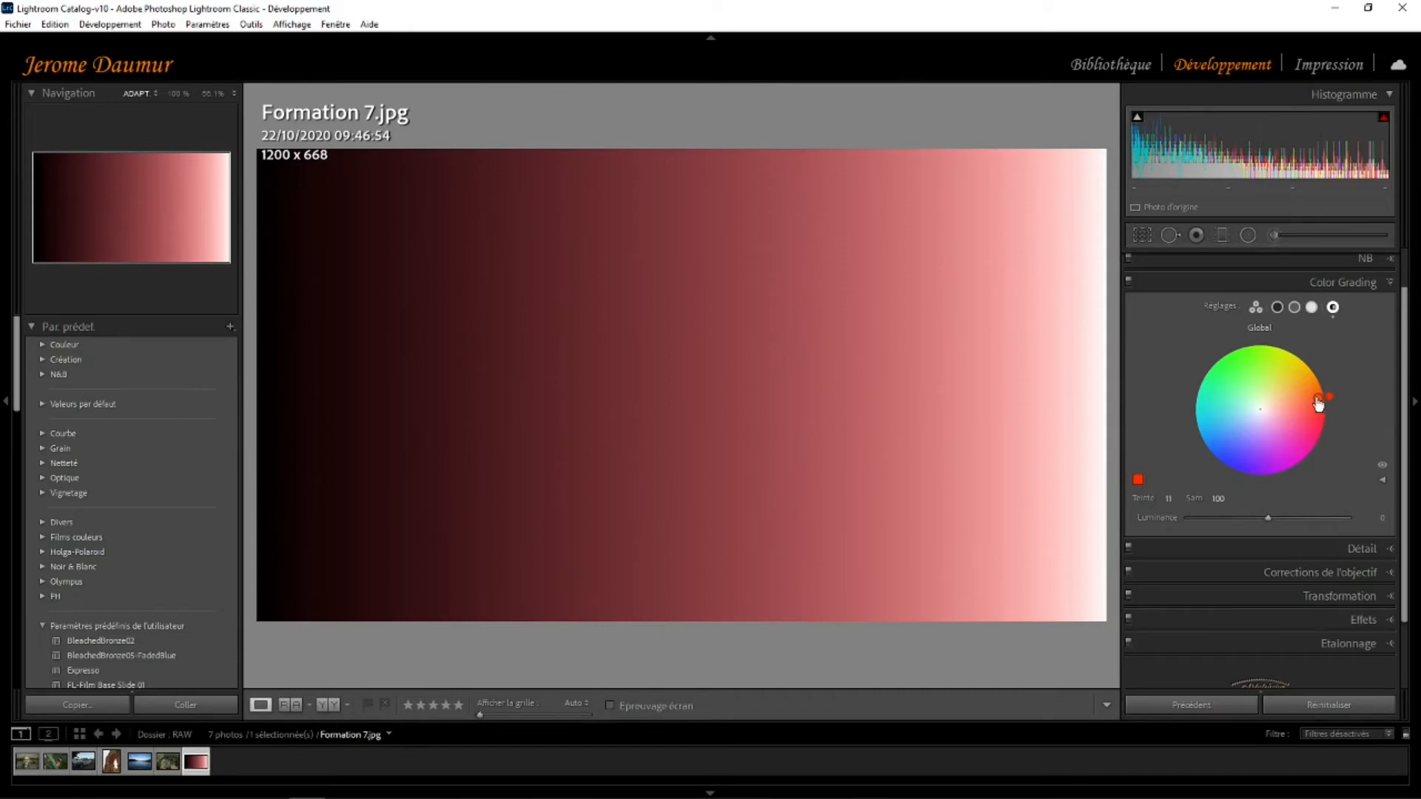
Shift the Global tint to green at hue 125, reduce saturation to 60, change only the hue to 145 and lower only the saturation to 38.
drag(1318, 403, 1226, 360)
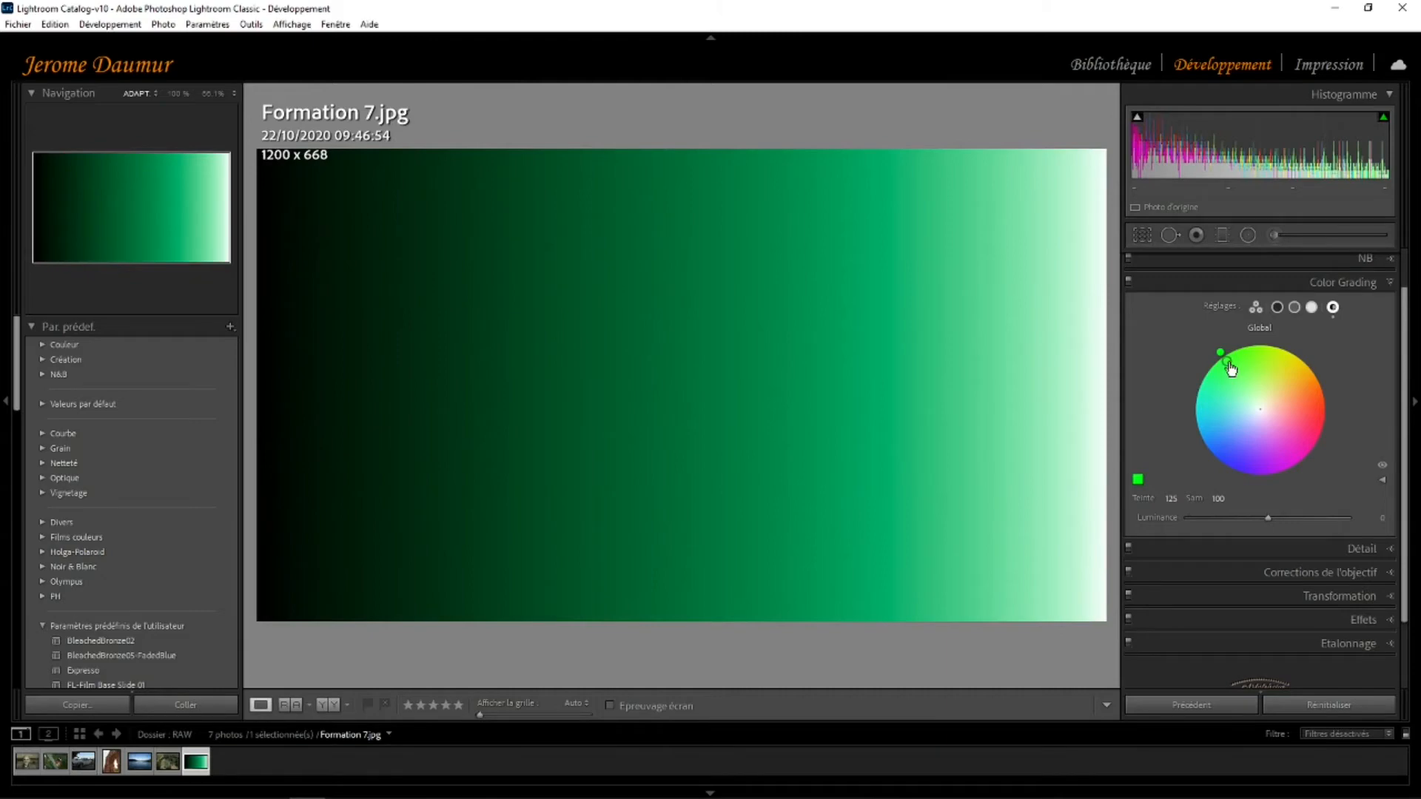
mouse_move(1231, 369)
mouse_down()
mouse_move(1261, 385)
mouse_move(1237, 376)
mouse_up()
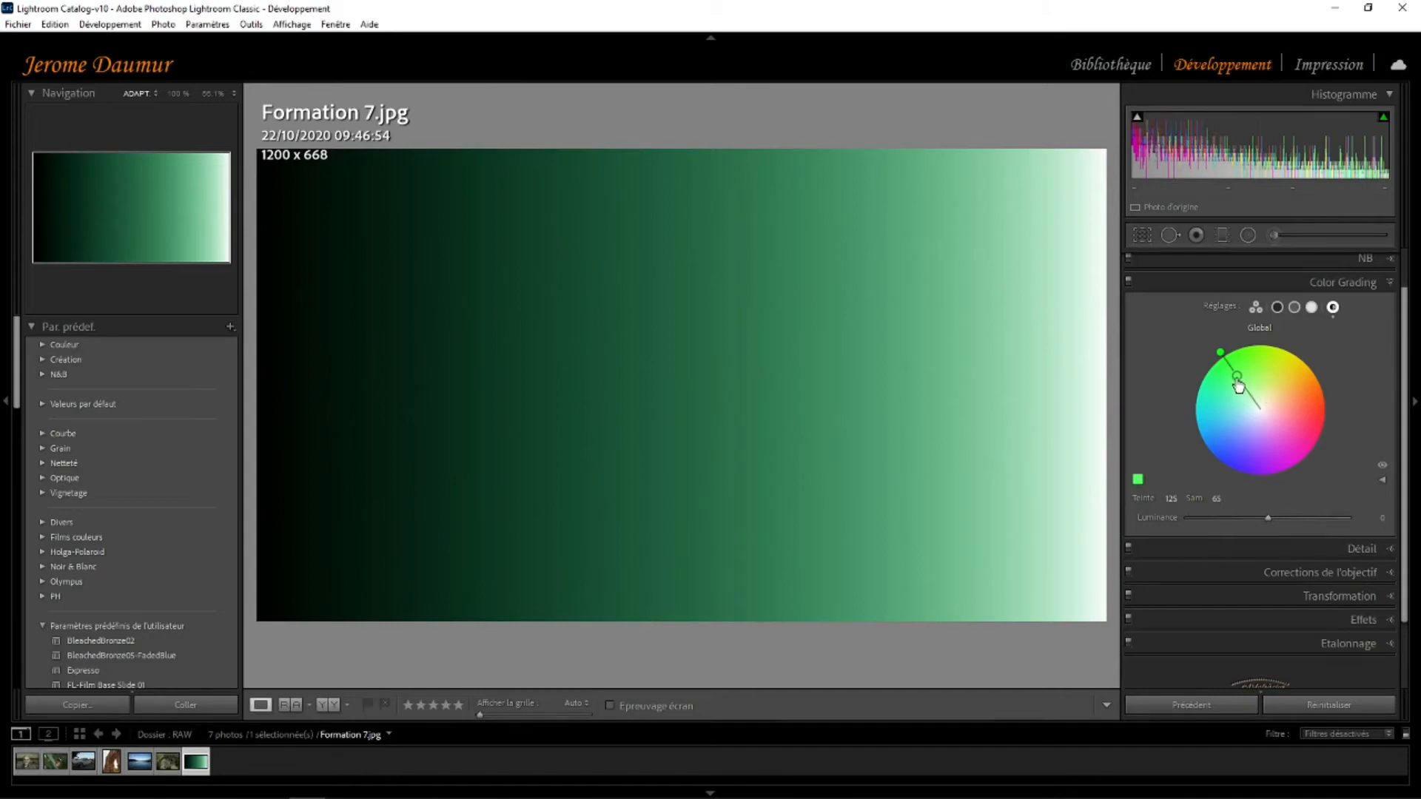
mouse_move(1238, 385)
mouse_down()
mouse_move(1232, 370)
mouse_move(1254, 402)
mouse_move(1238, 378)
mouse_up()
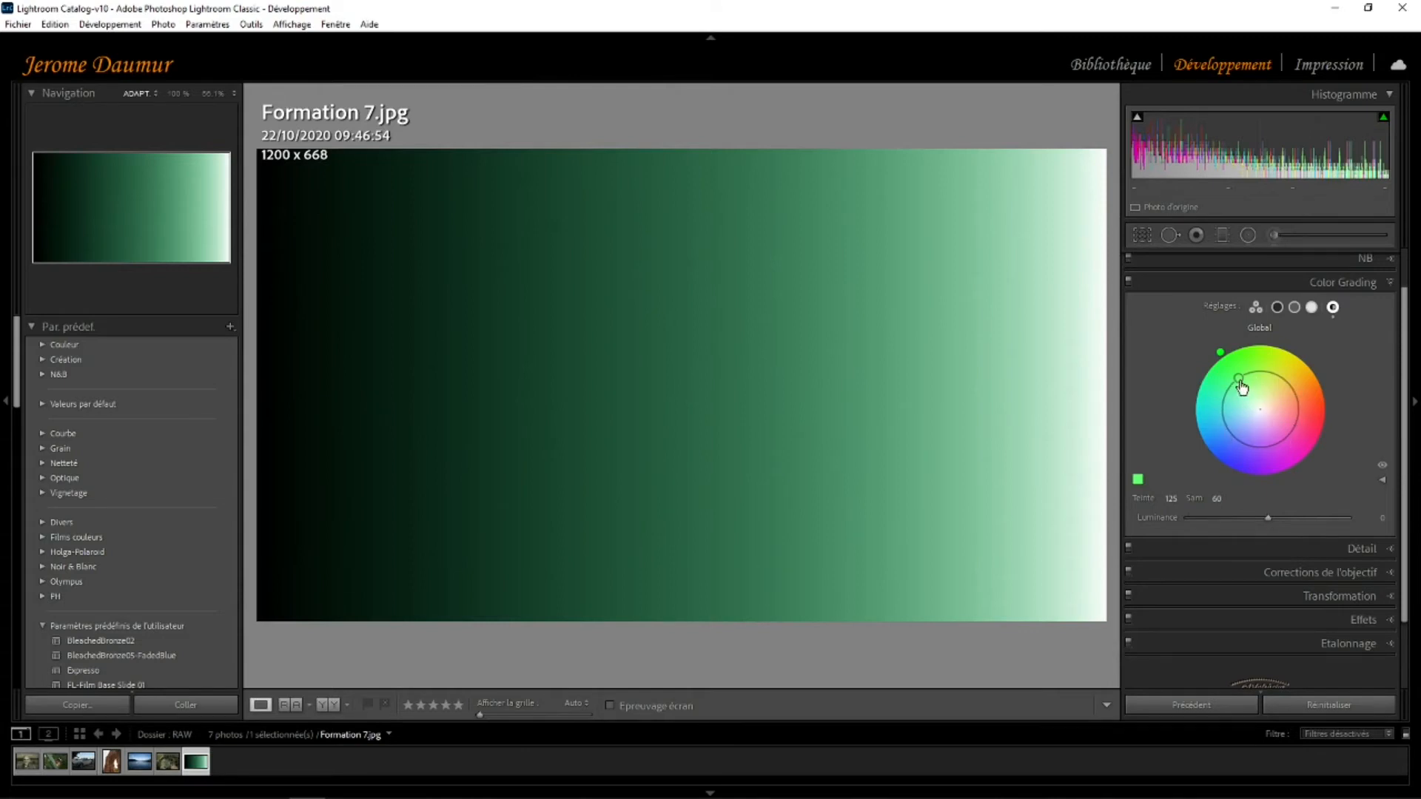
mouse_move(1250, 378)
mouse_down()
mouse_move(1224, 396)
mouse_move(1228, 430)
mouse_move(1250, 446)
mouse_move(1284, 438)
mouse_move(1296, 399)
mouse_move(1272, 372)
mouse_move(1283, 379)
mouse_move(1242, 375)
mouse_move(1234, 396)
mouse_up()
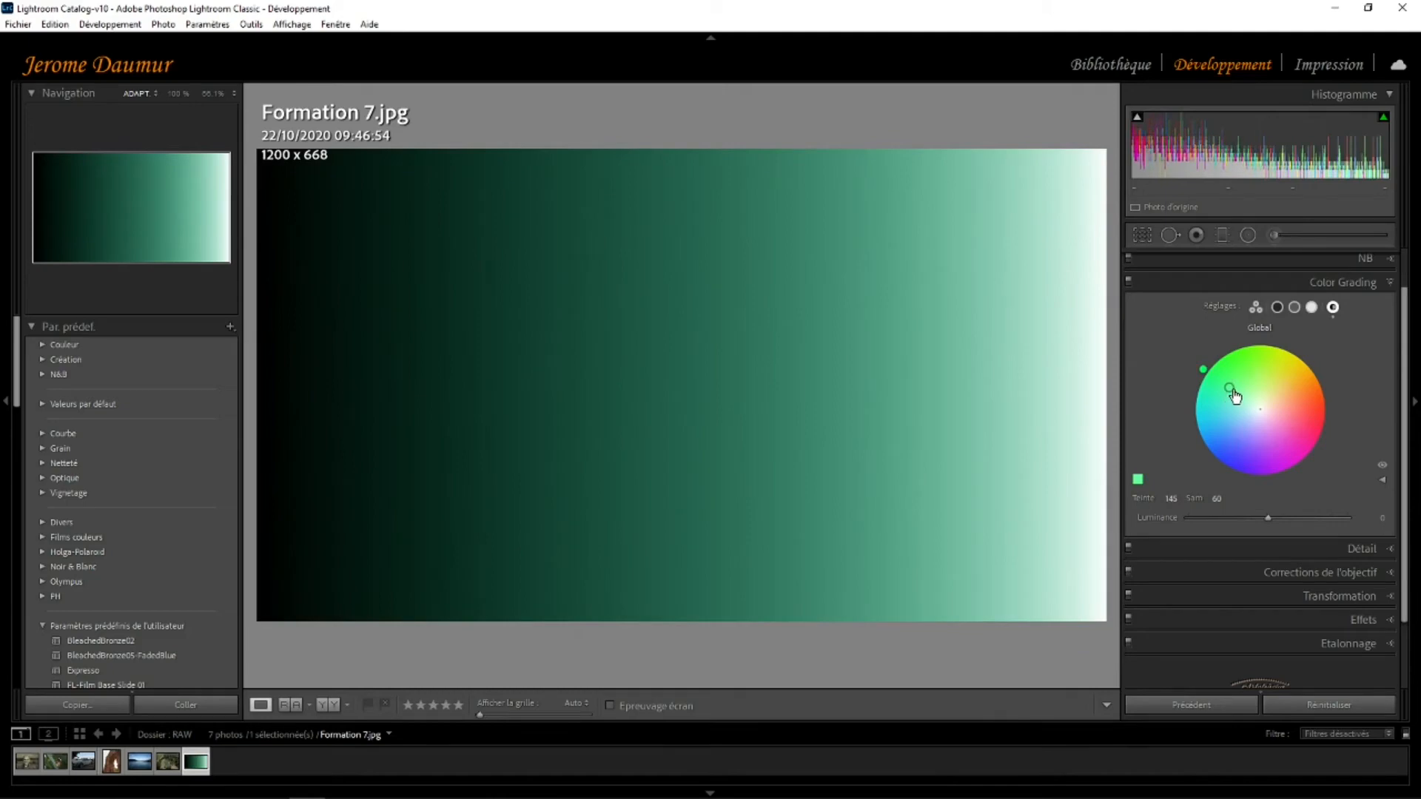
key(shift)
mouse_move(1231, 389)
mouse_down()
mouse_move(1252, 404)
mouse_move(1240, 395)
mouse_up()
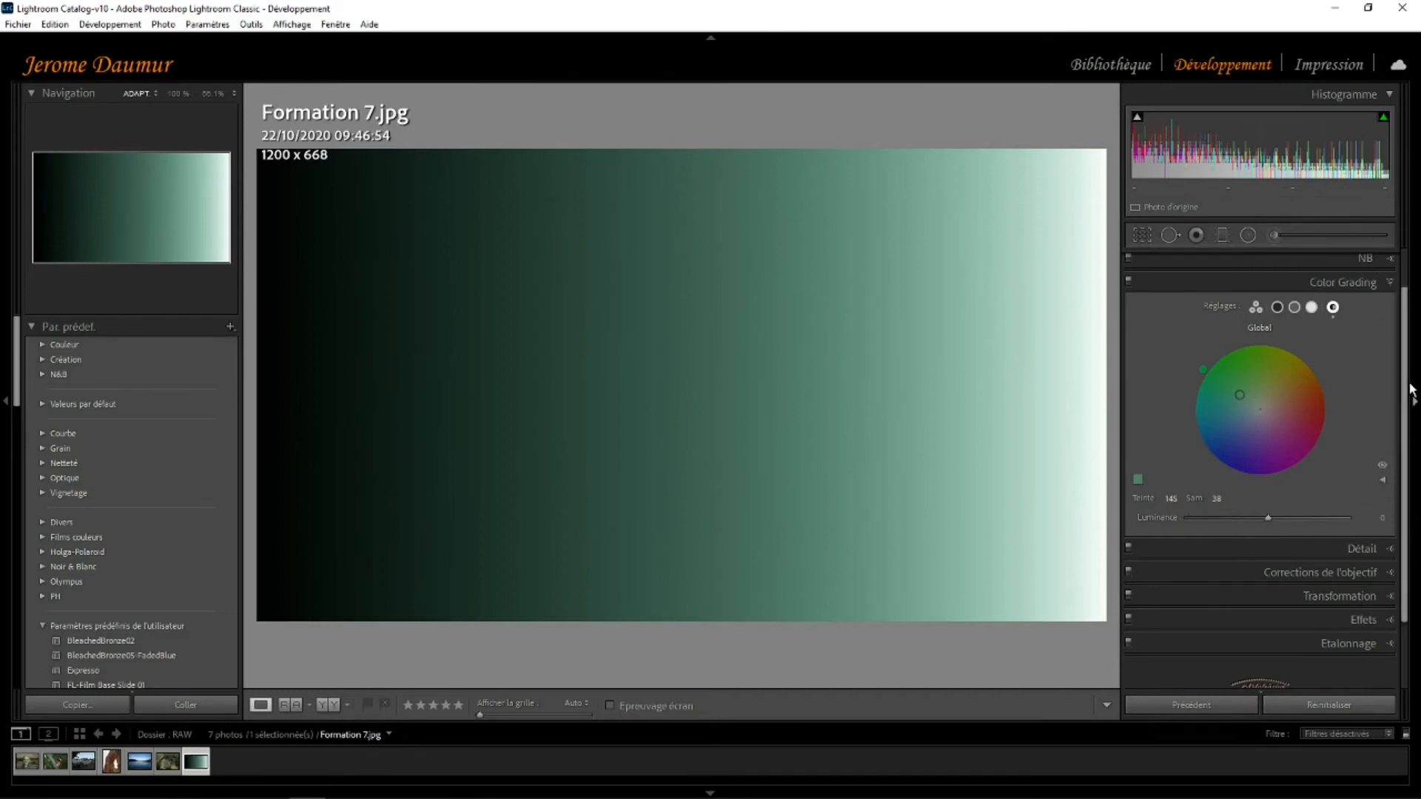
Raise the Global luminance slightly, reset it to 0, and reset the Global wheel's hue and saturation.
scroll(1410, 355, up, 1)
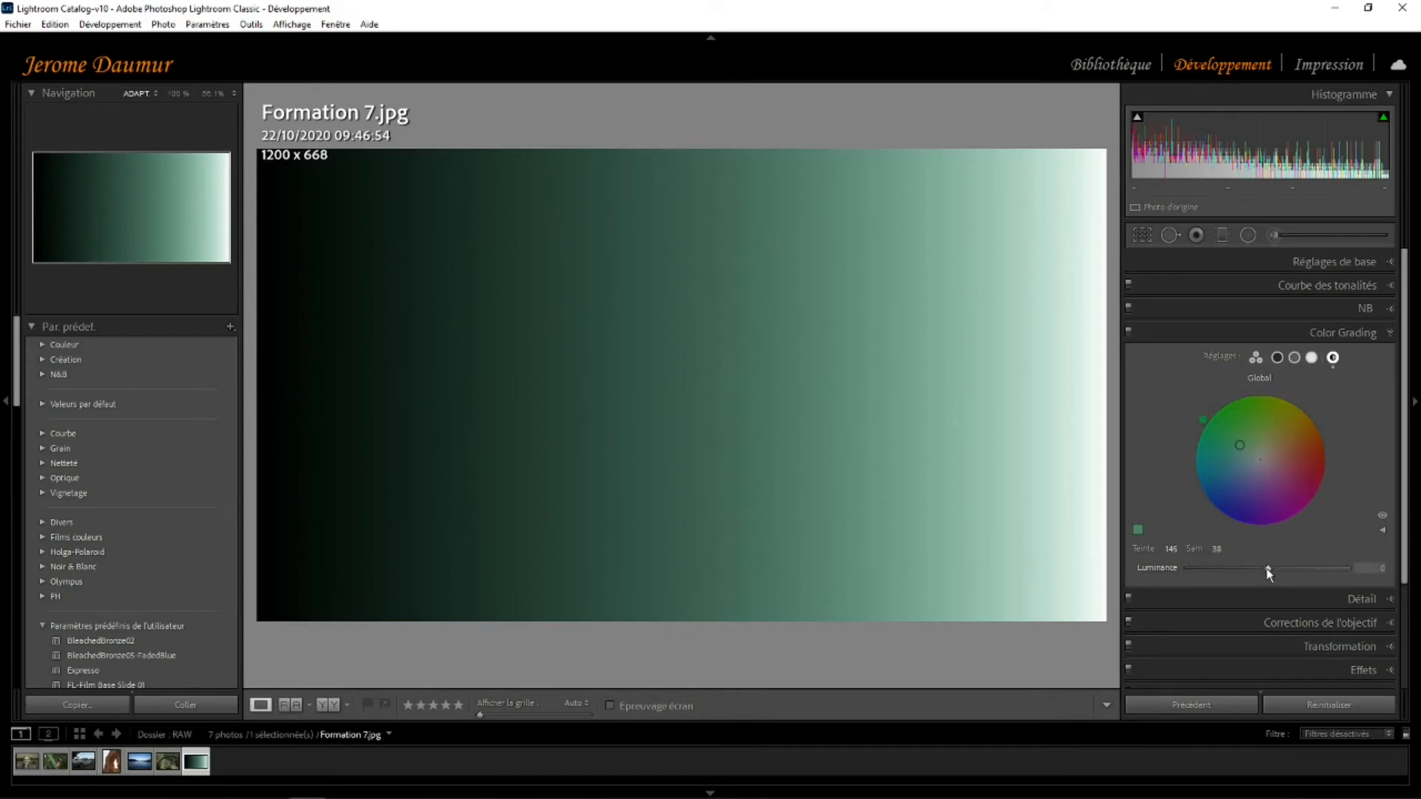
mouse_move(1263, 568)
mouse_down()
mouse_move(1188, 567)
mouse_move(1355, 573)
mouse_move(1273, 571)
mouse_up()
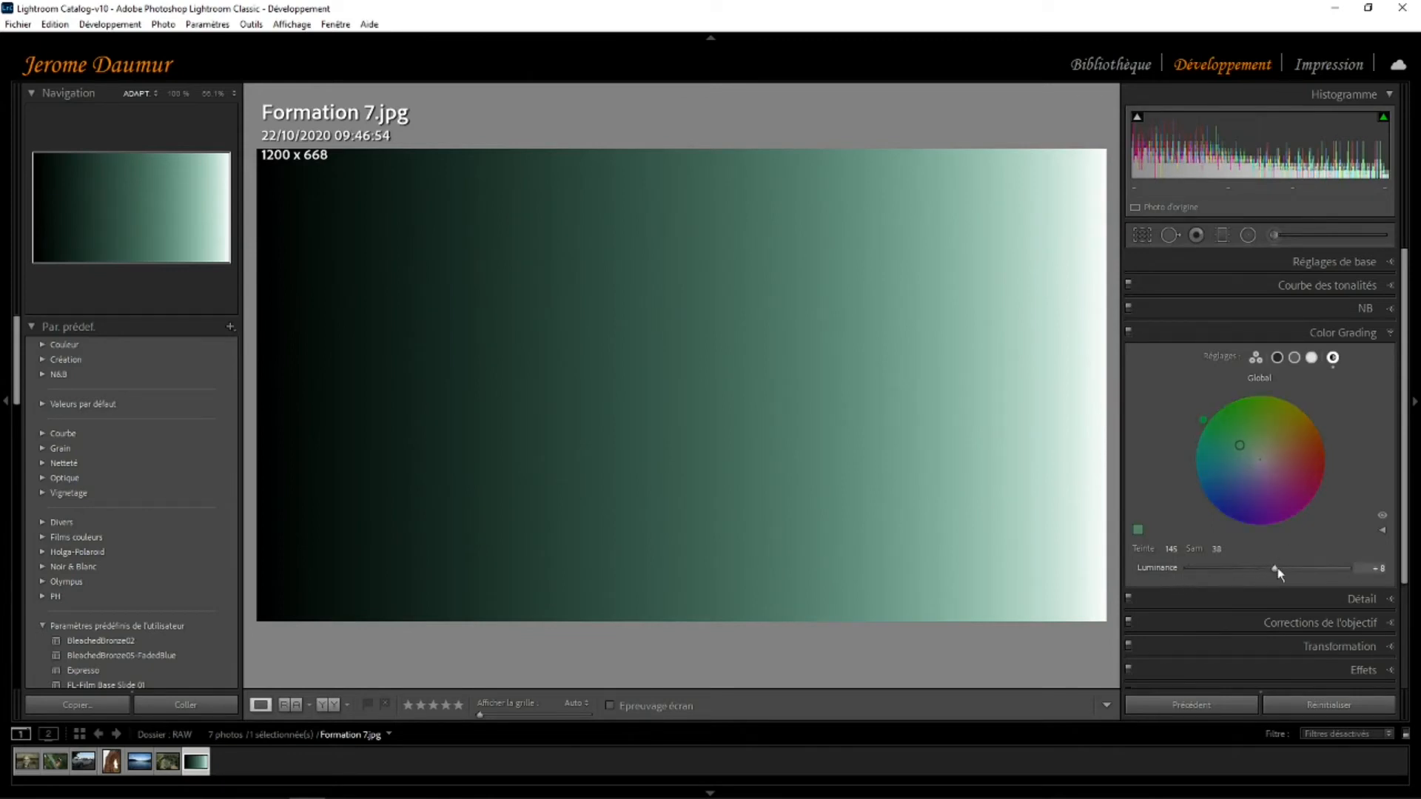
double_click(1156, 568)
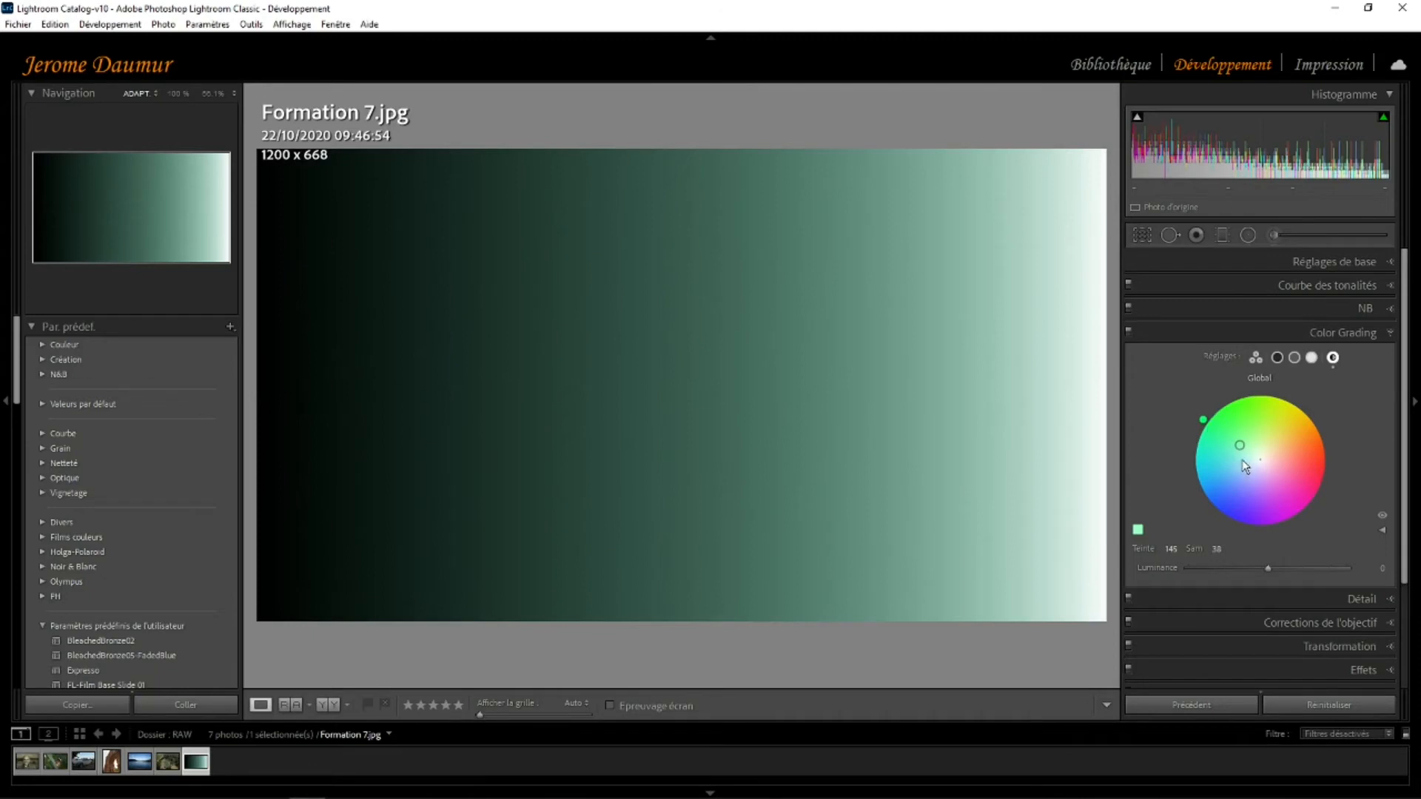
double_click(1260, 380)
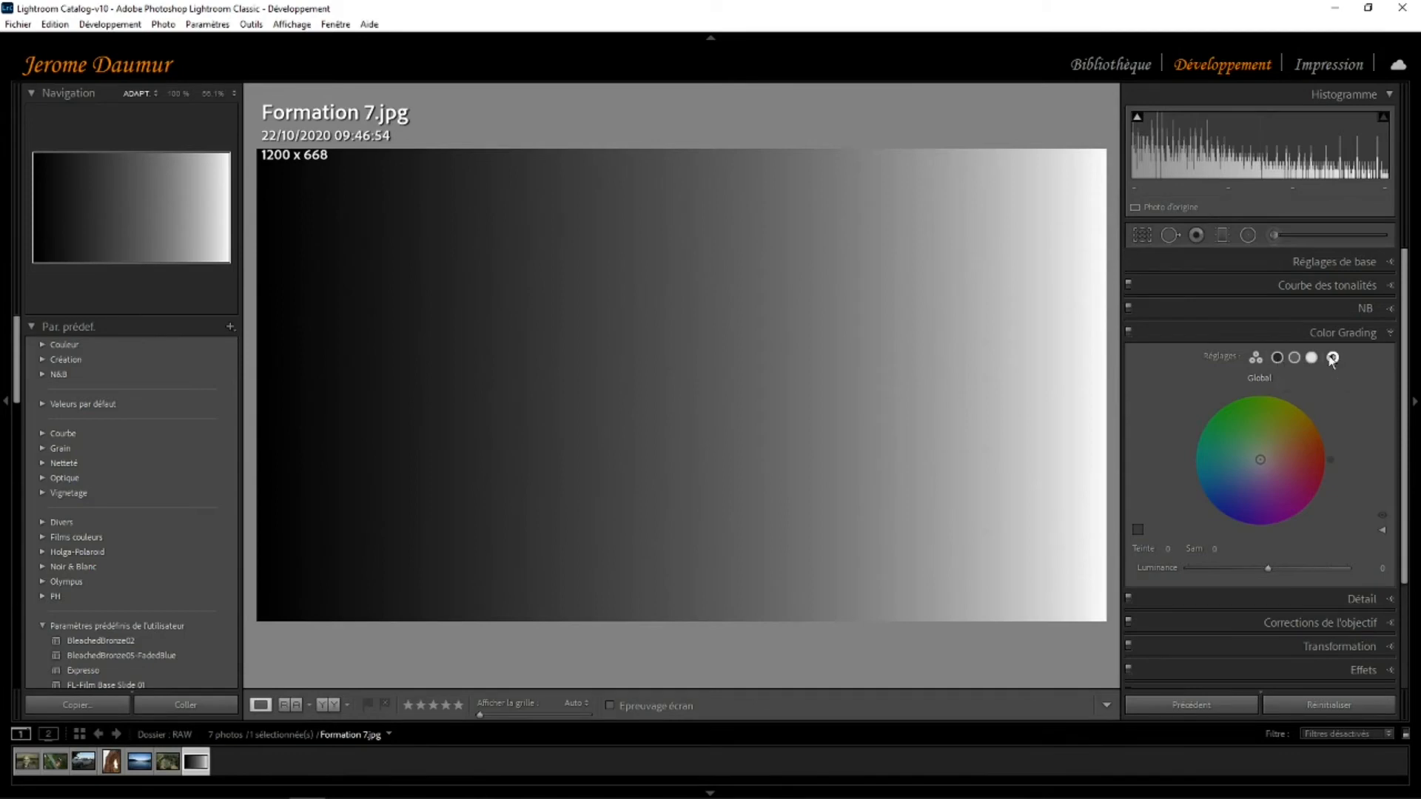
Tint the shadows blue (hue 239, saturation 88), the midtones green (hue 120, saturation 80) and the highlights red (hue 358, saturation 86).
click(1277, 359)
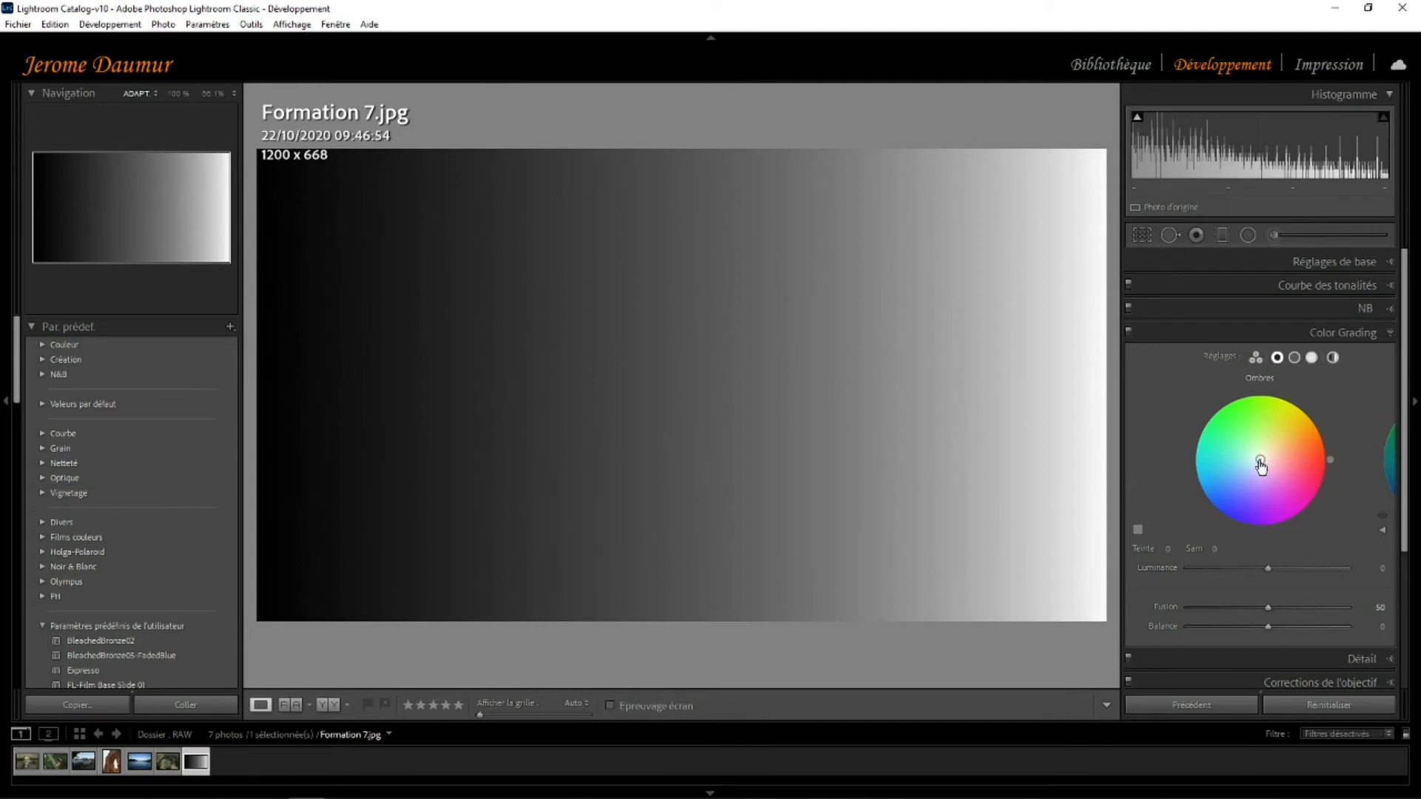
drag(1261, 464, 1233, 505)
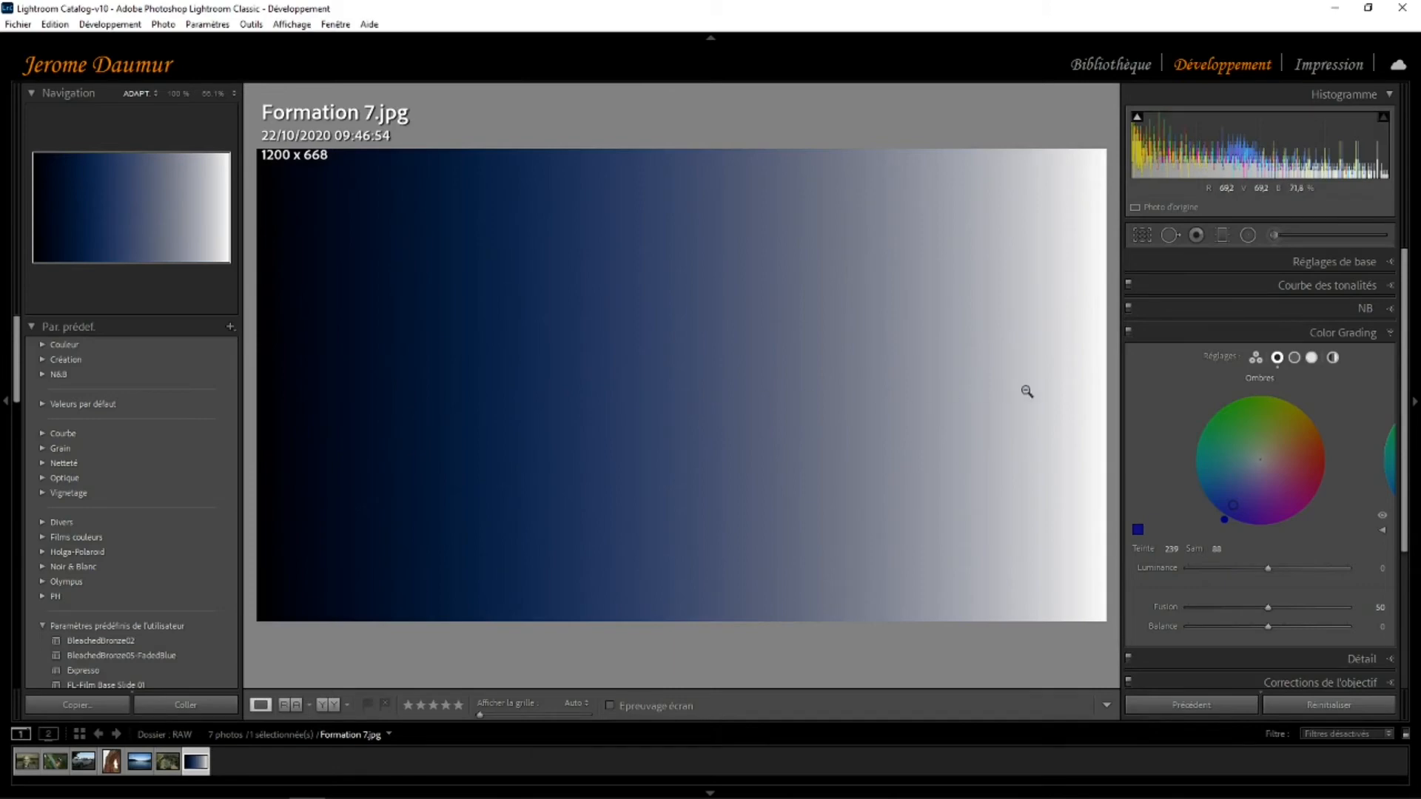
click(1294, 358)
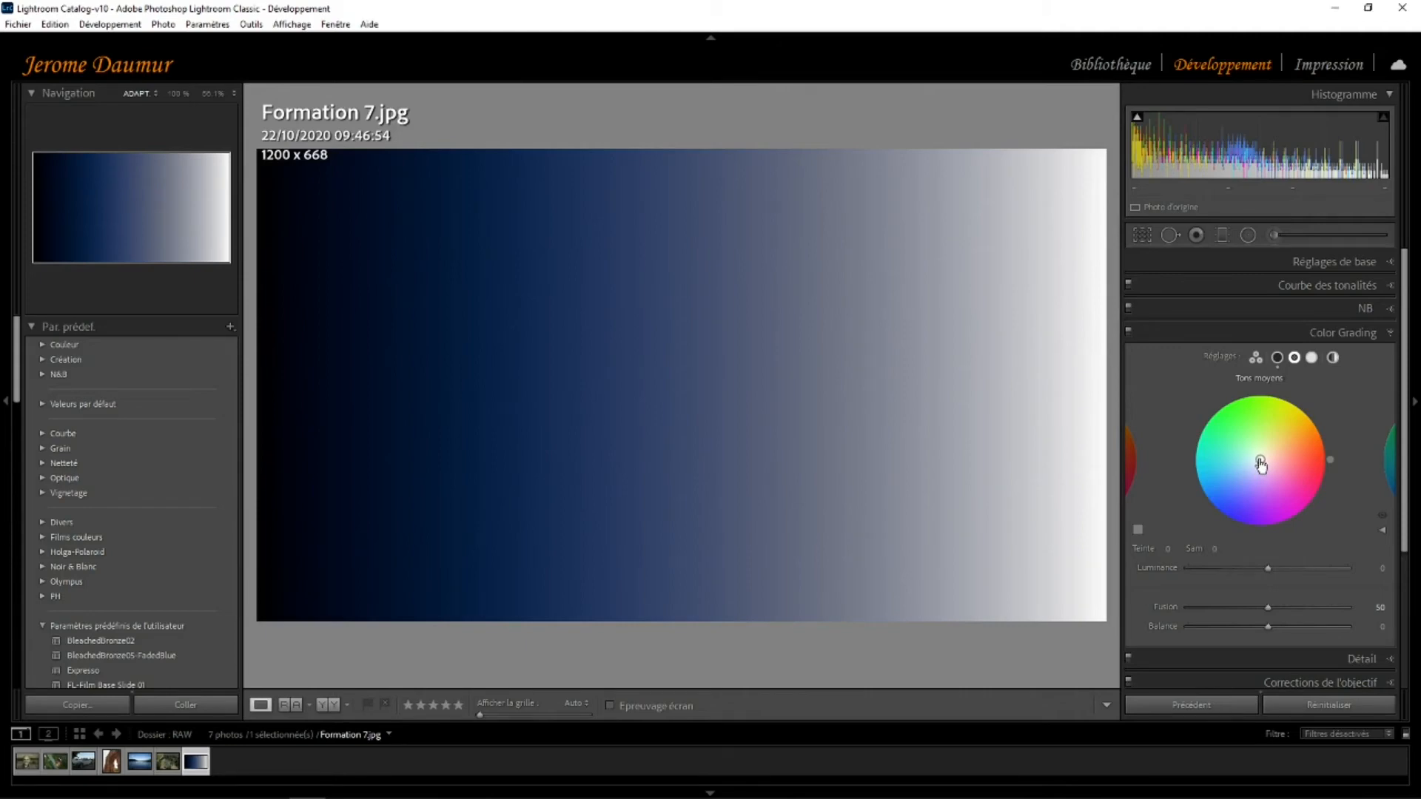
drag(1260, 465, 1236, 419)
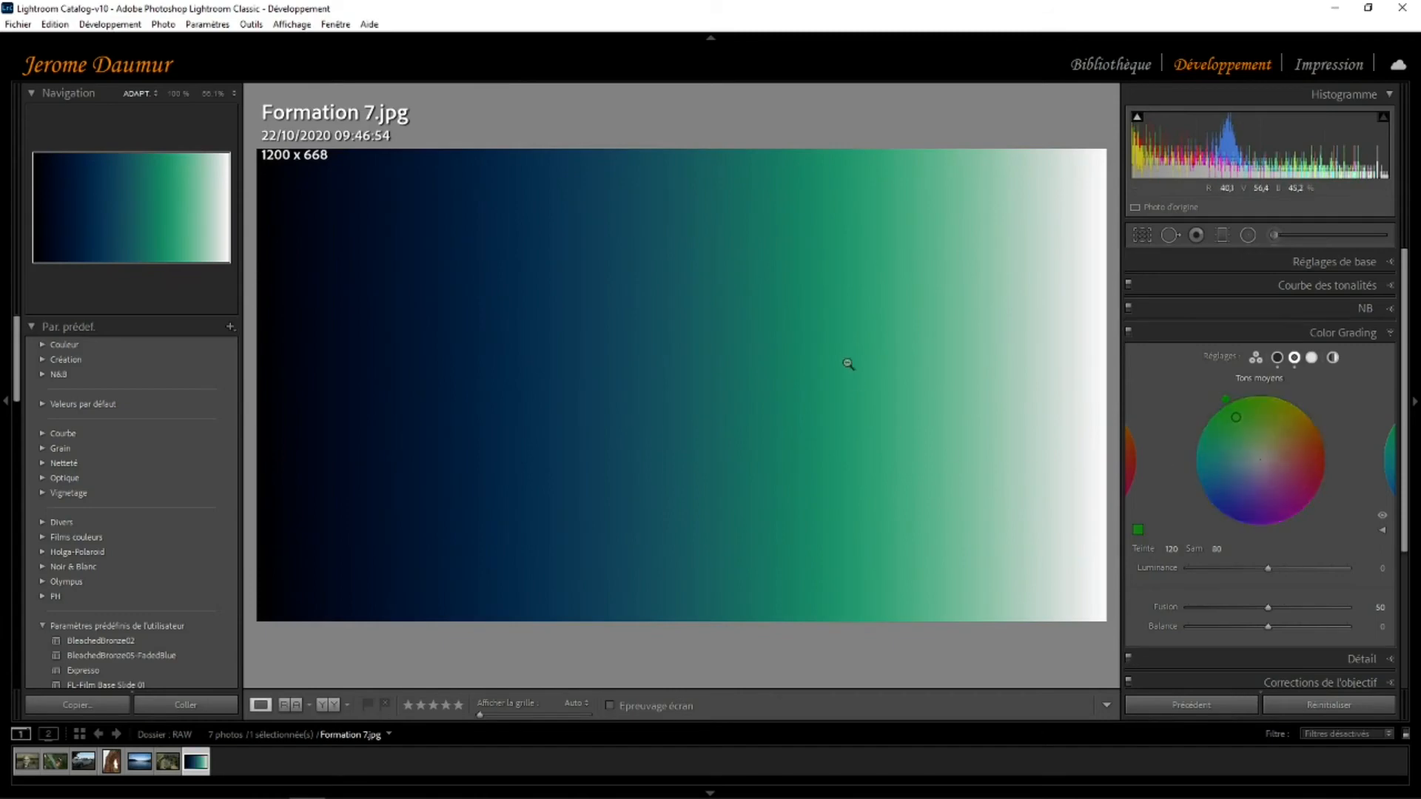
click(1313, 363)
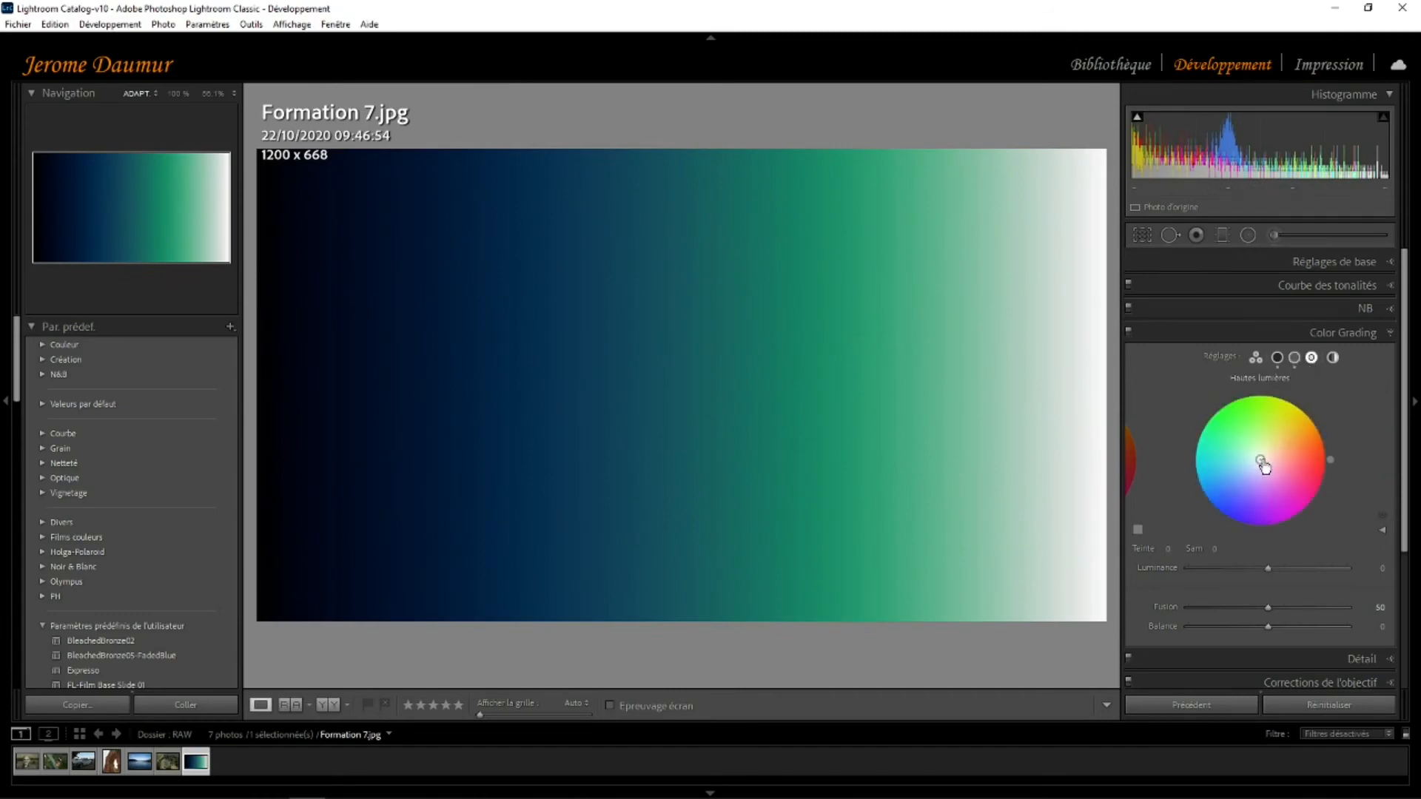
drag(1264, 466, 1312, 461)
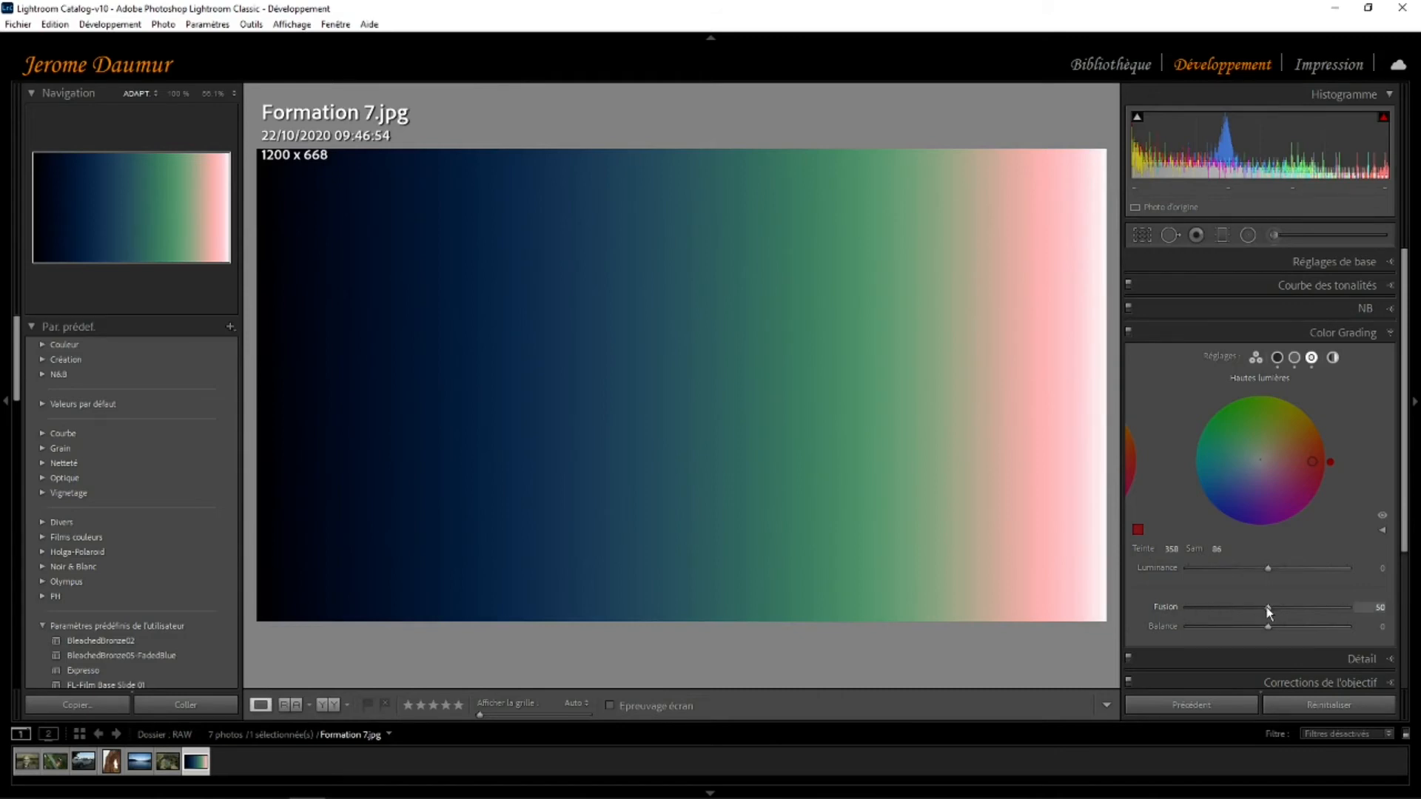
Try Blending (Fusion) at 0 and 100, test Balance at -81 and +76 with full blending, and reset Balance to 0.
drag(1265, 607, 1172, 611)
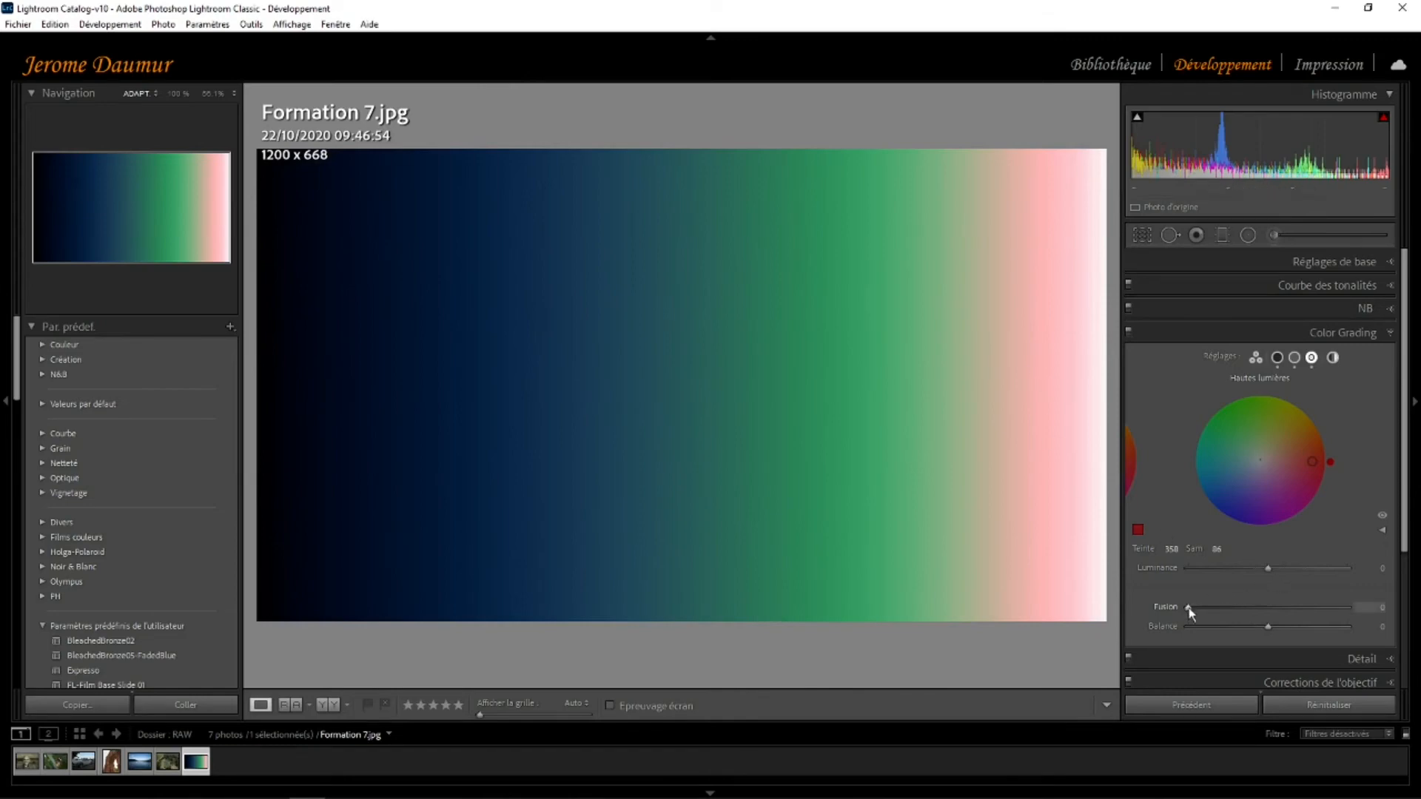
drag(1188, 607, 1370, 611)
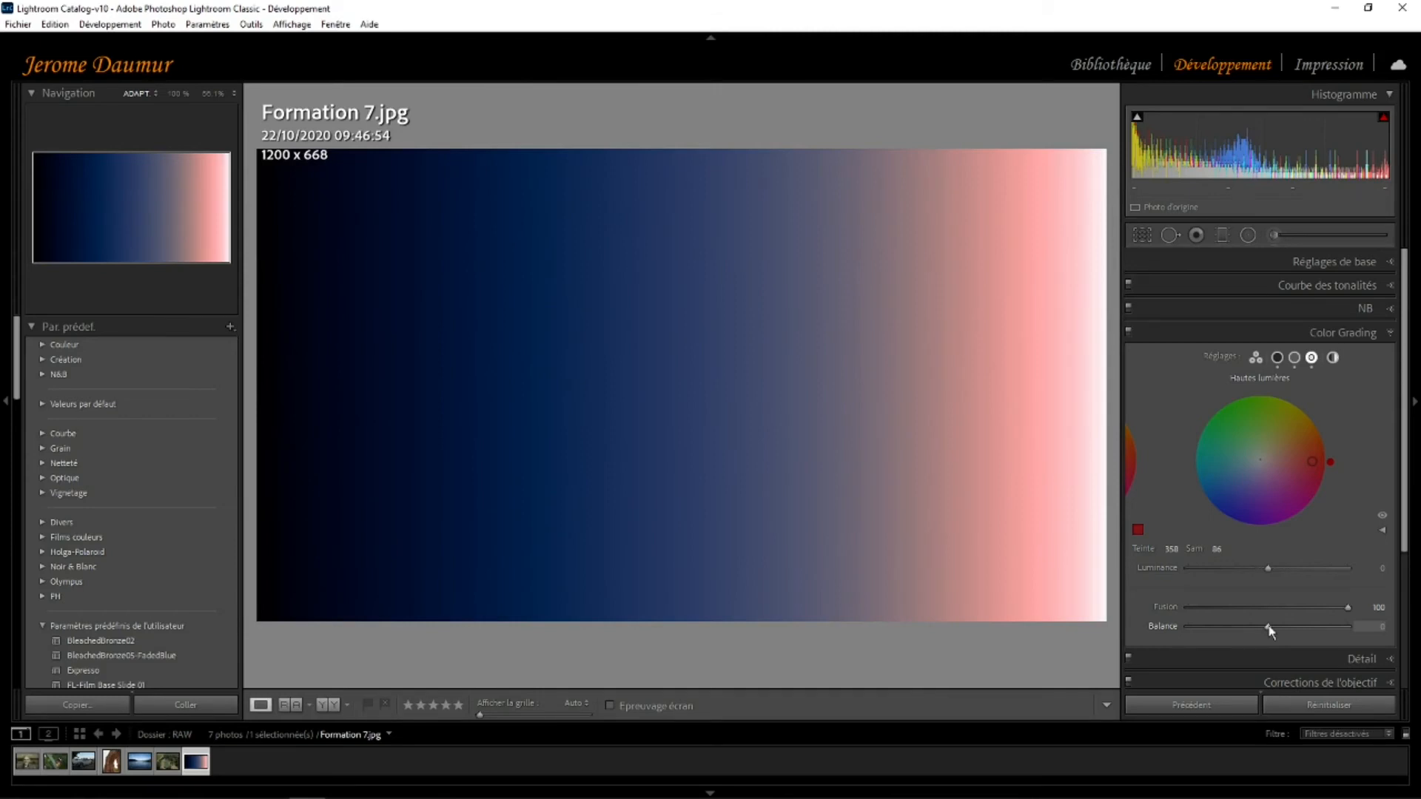
drag(1268, 627, 1202, 627)
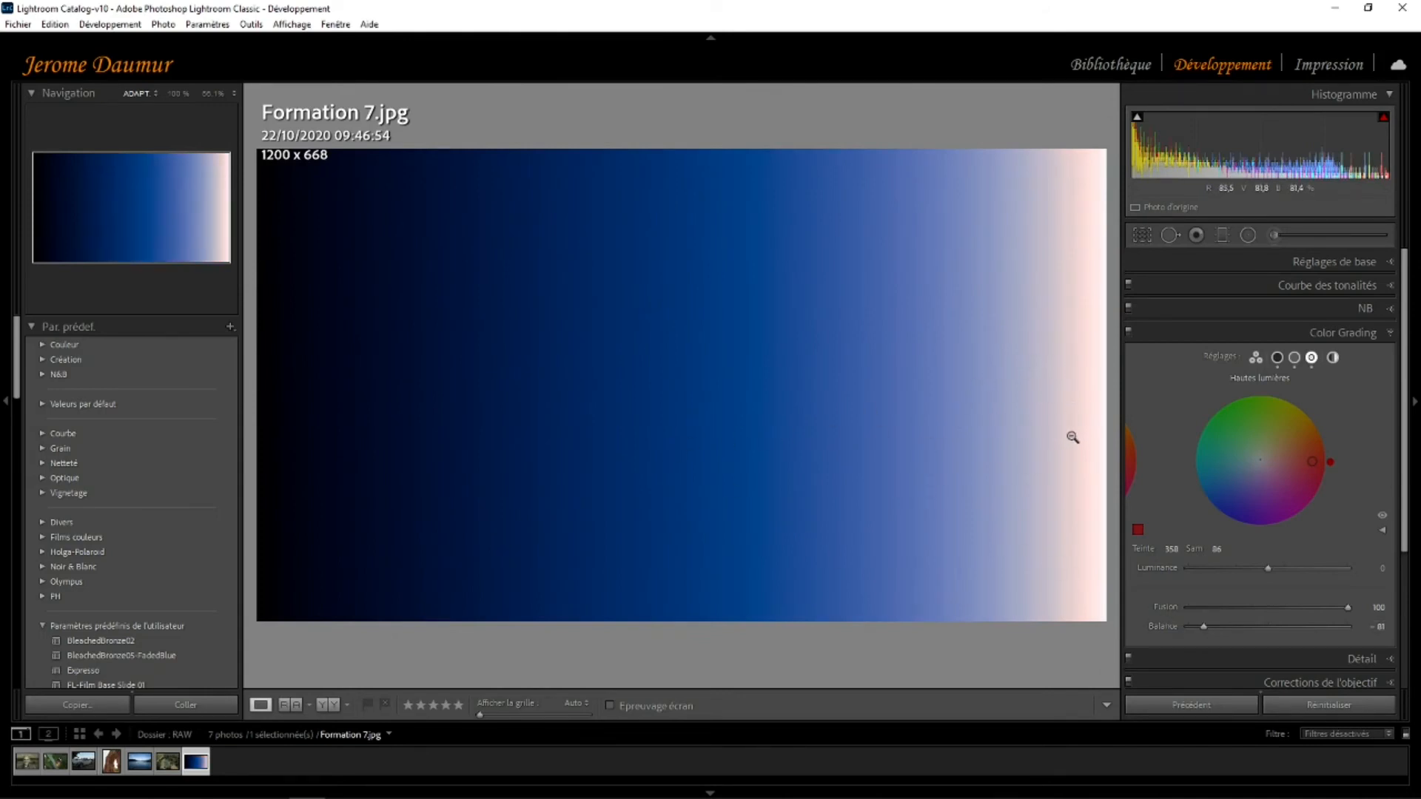
drag(1202, 627, 1328, 628)
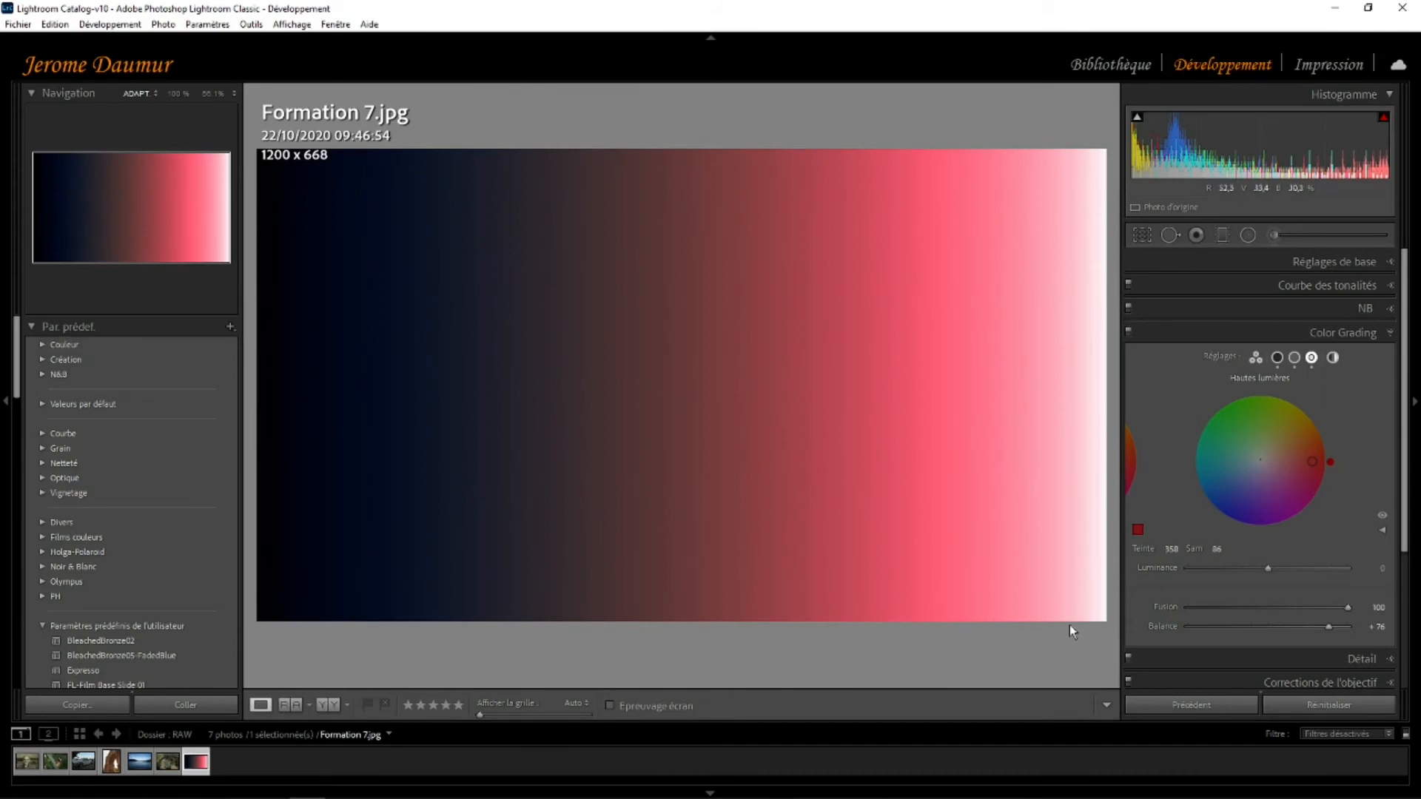
double_click(1162, 624)
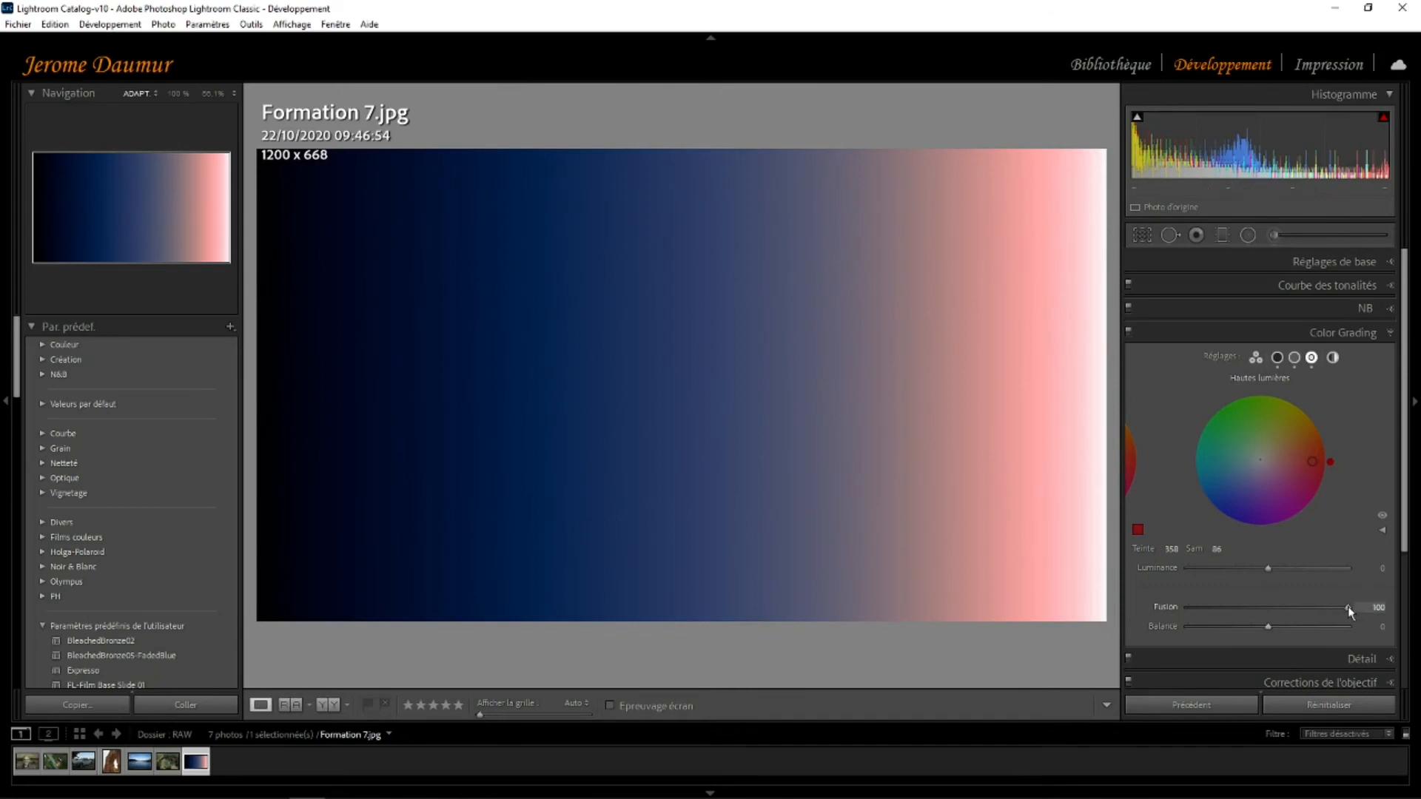
With Blending (Fusion) at 0, test Balance at -100 and +100, and restore Balance to 0 and Blending to 50.
drag(1348, 606, 1172, 607)
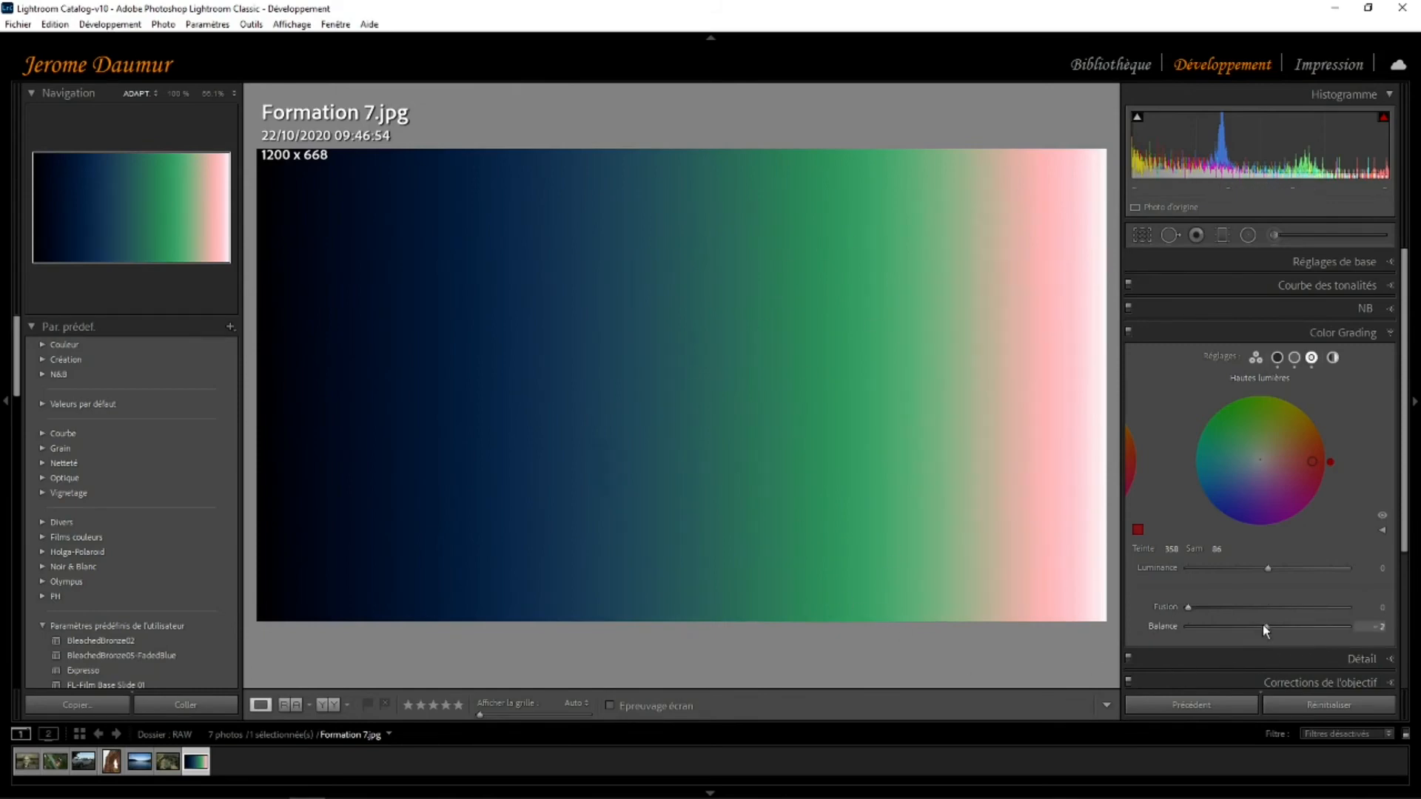
drag(1262, 625, 1164, 632)
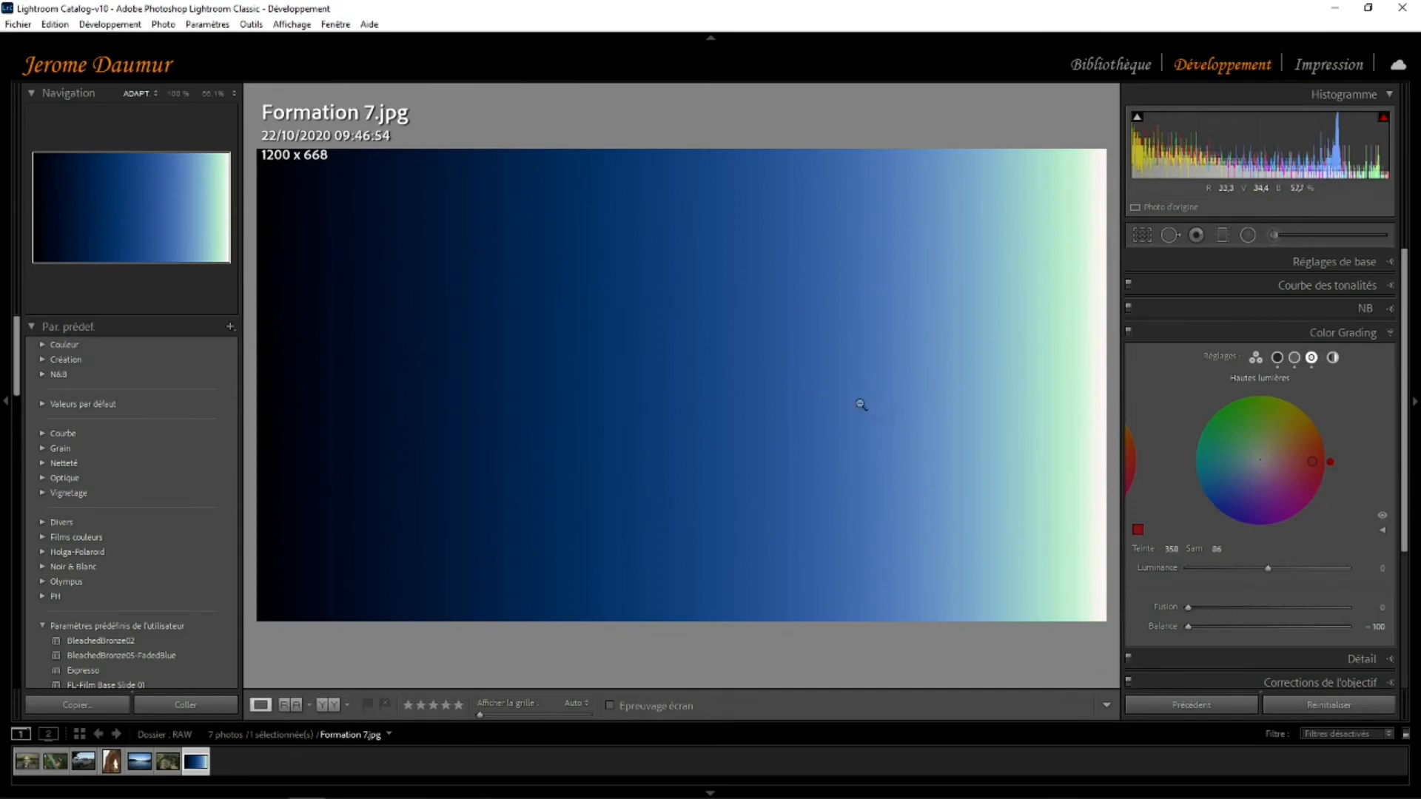
drag(1188, 627, 1366, 630)
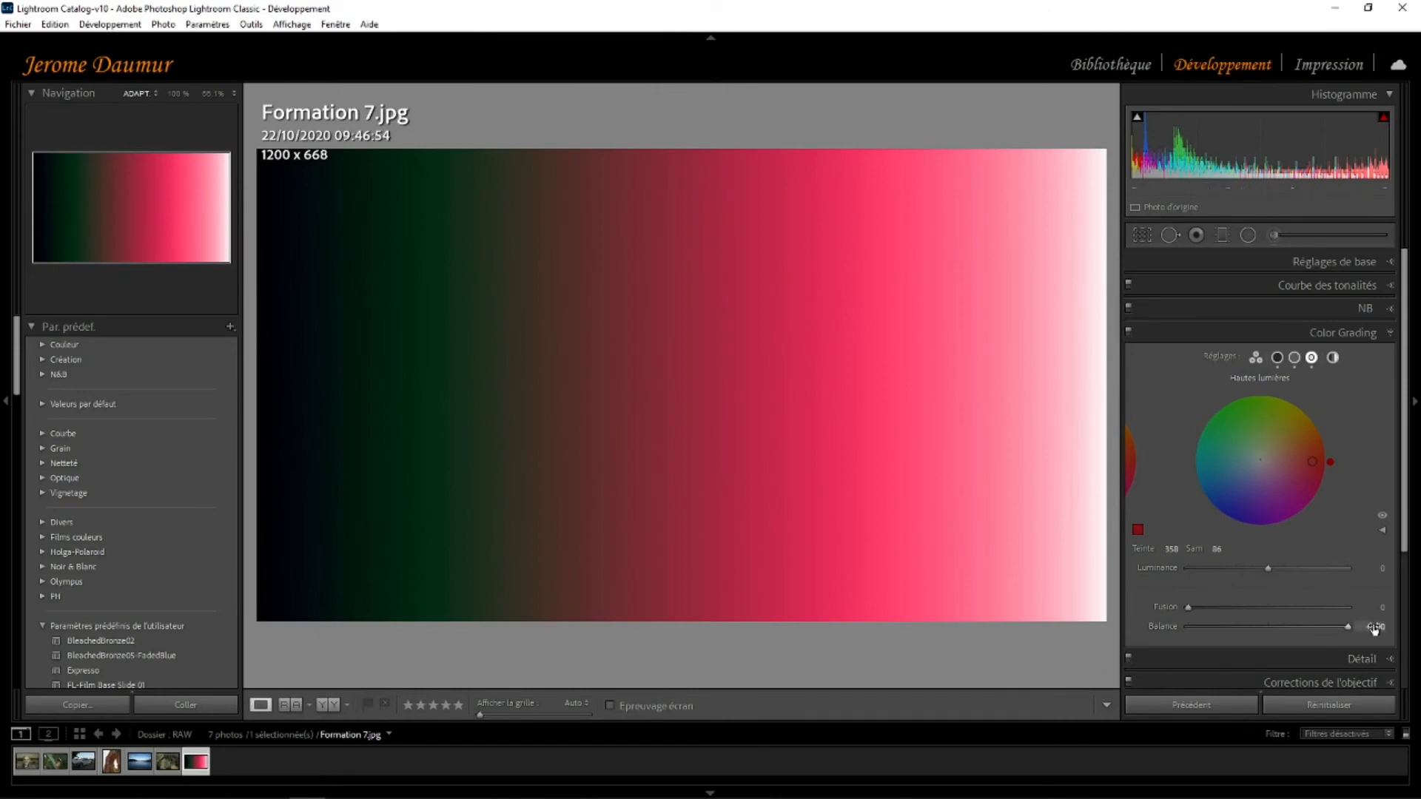
drag(1346, 627, 1162, 635)
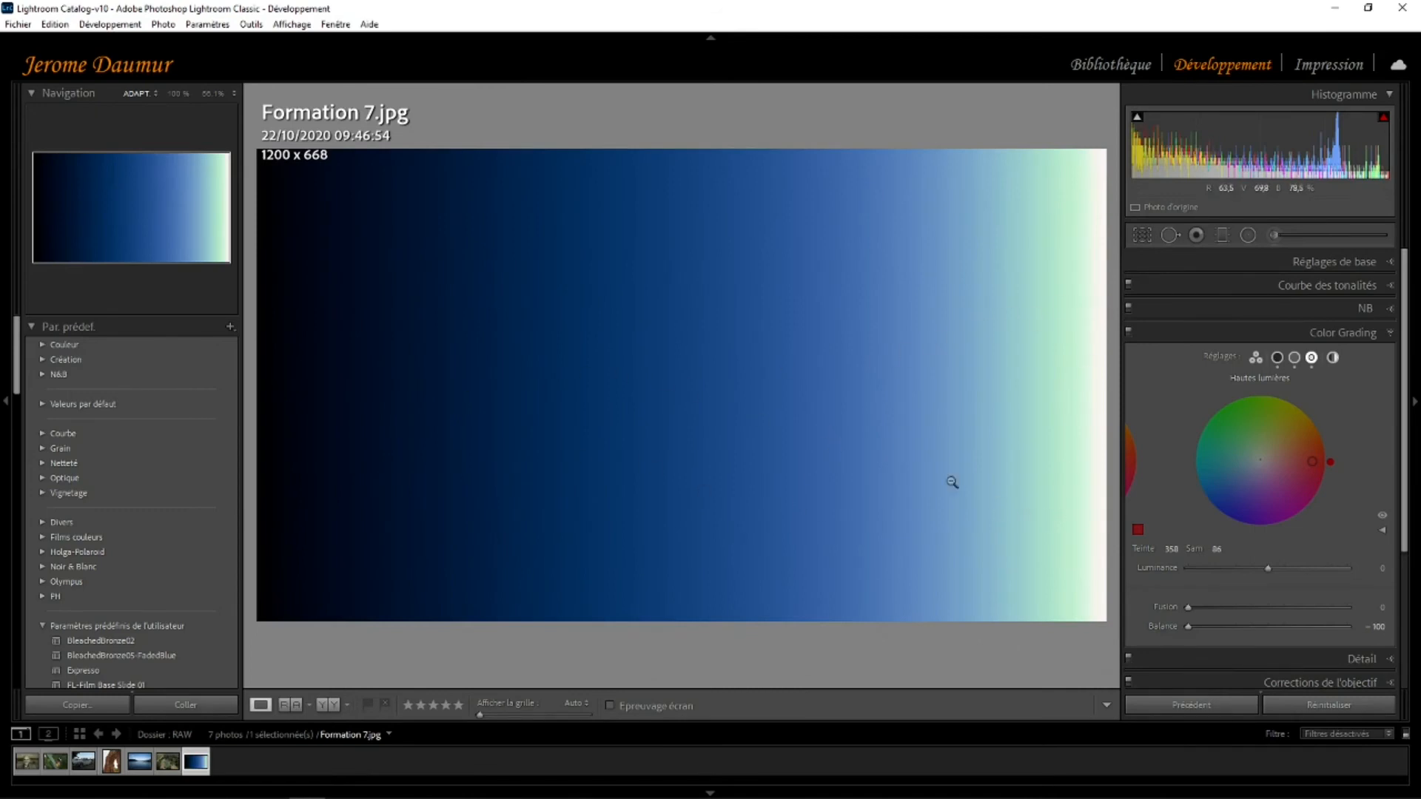
double_click(1163, 626)
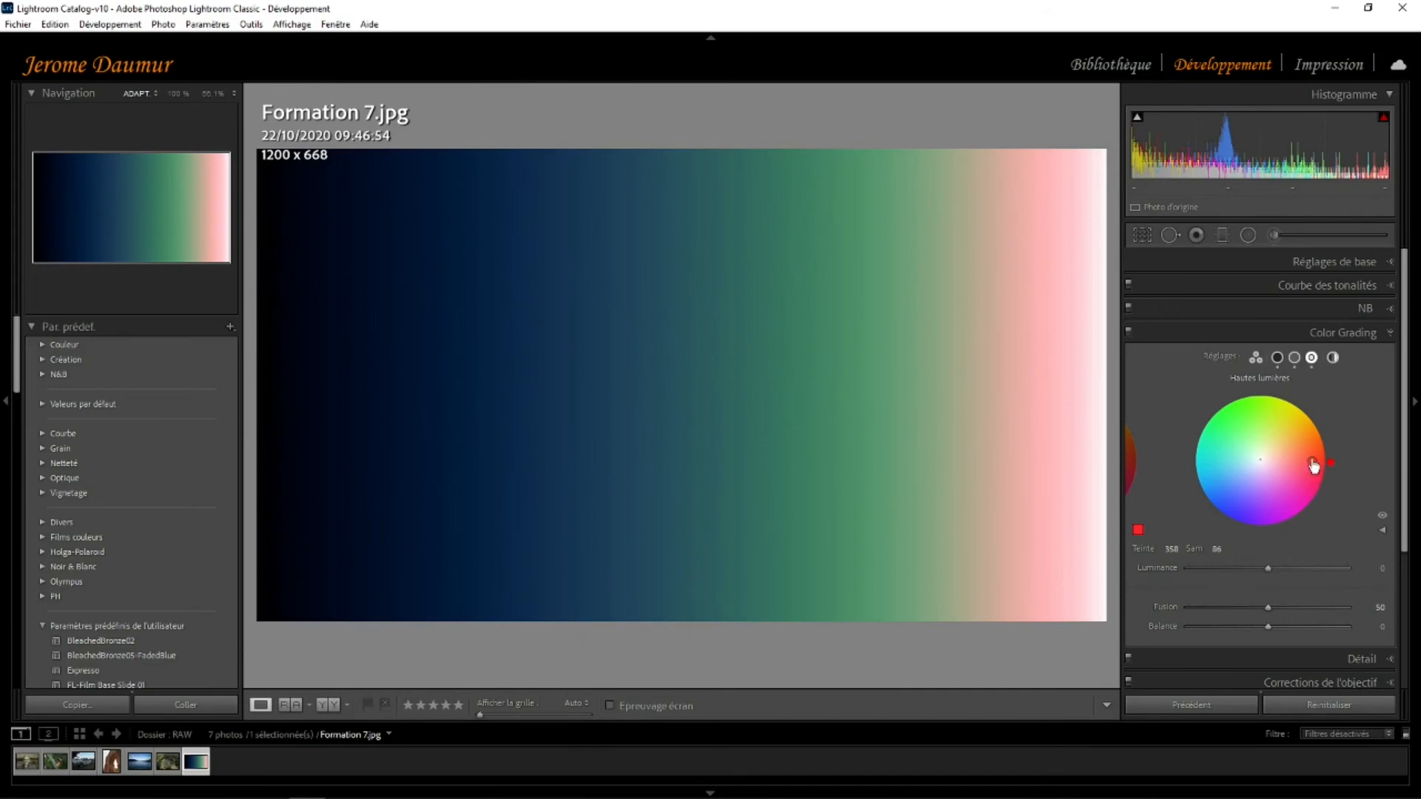
Show the detailed hue and saturation sliders and recolor the highlights through yellow-green to green at hue 108, saturation 60.
click(1382, 529)
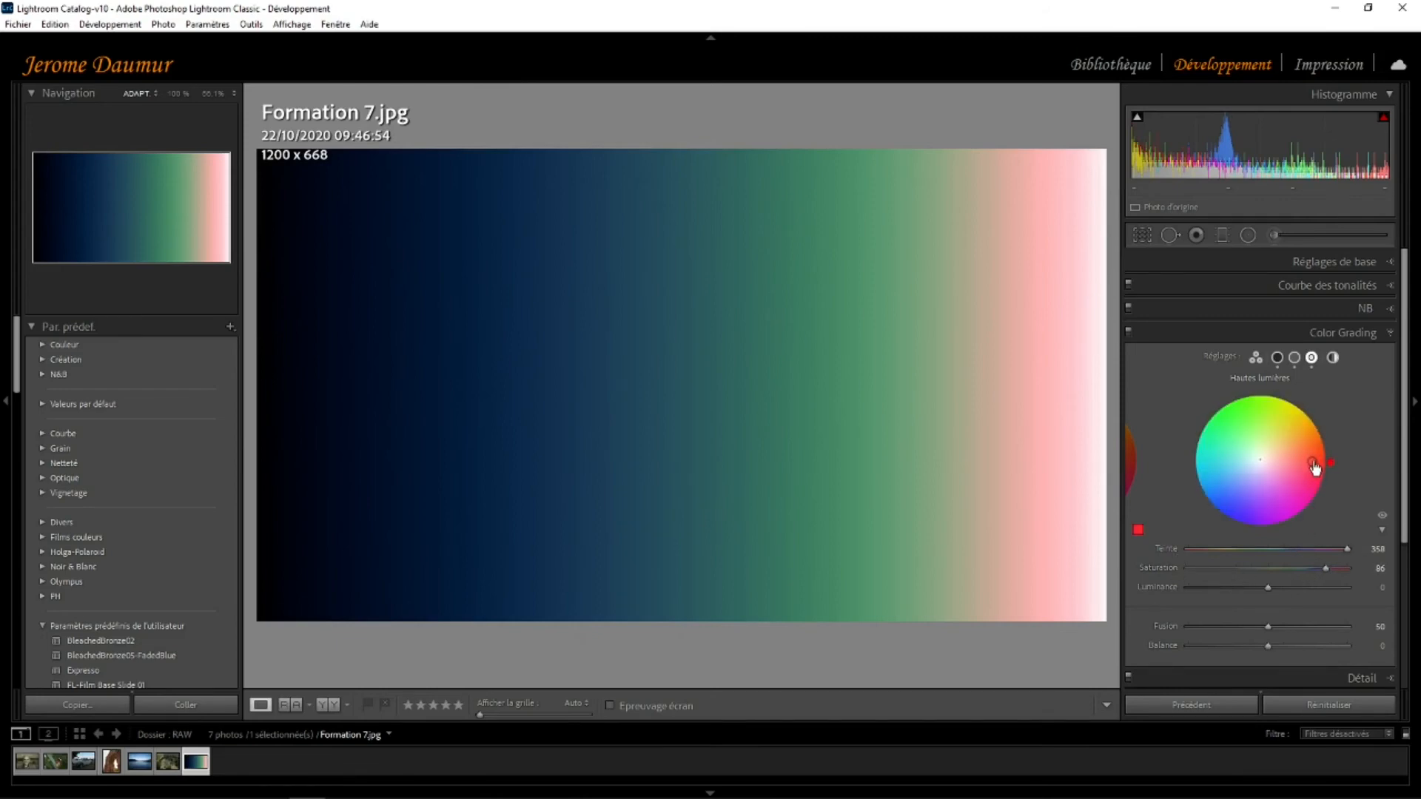
drag(1313, 466, 1272, 423)
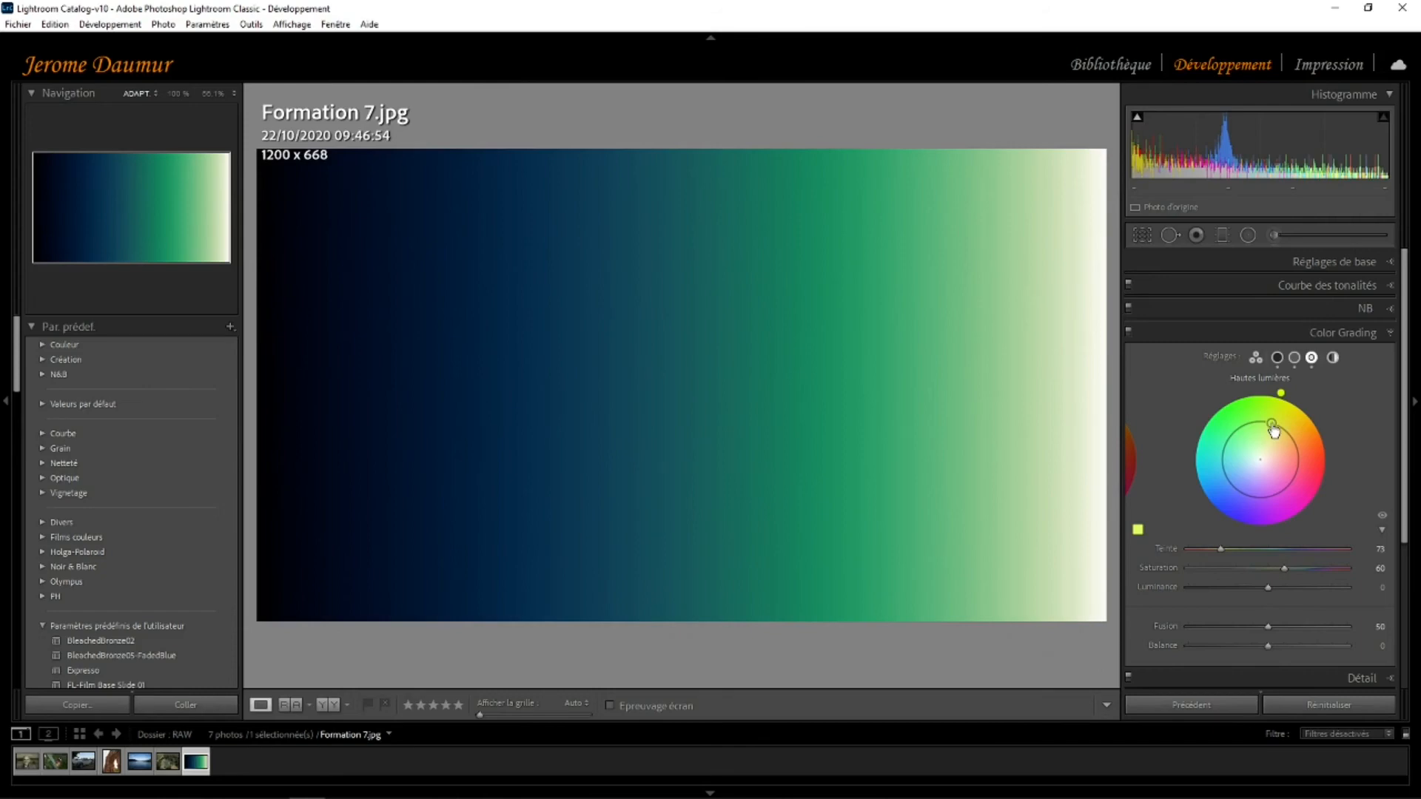
drag(1274, 431, 1251, 431)
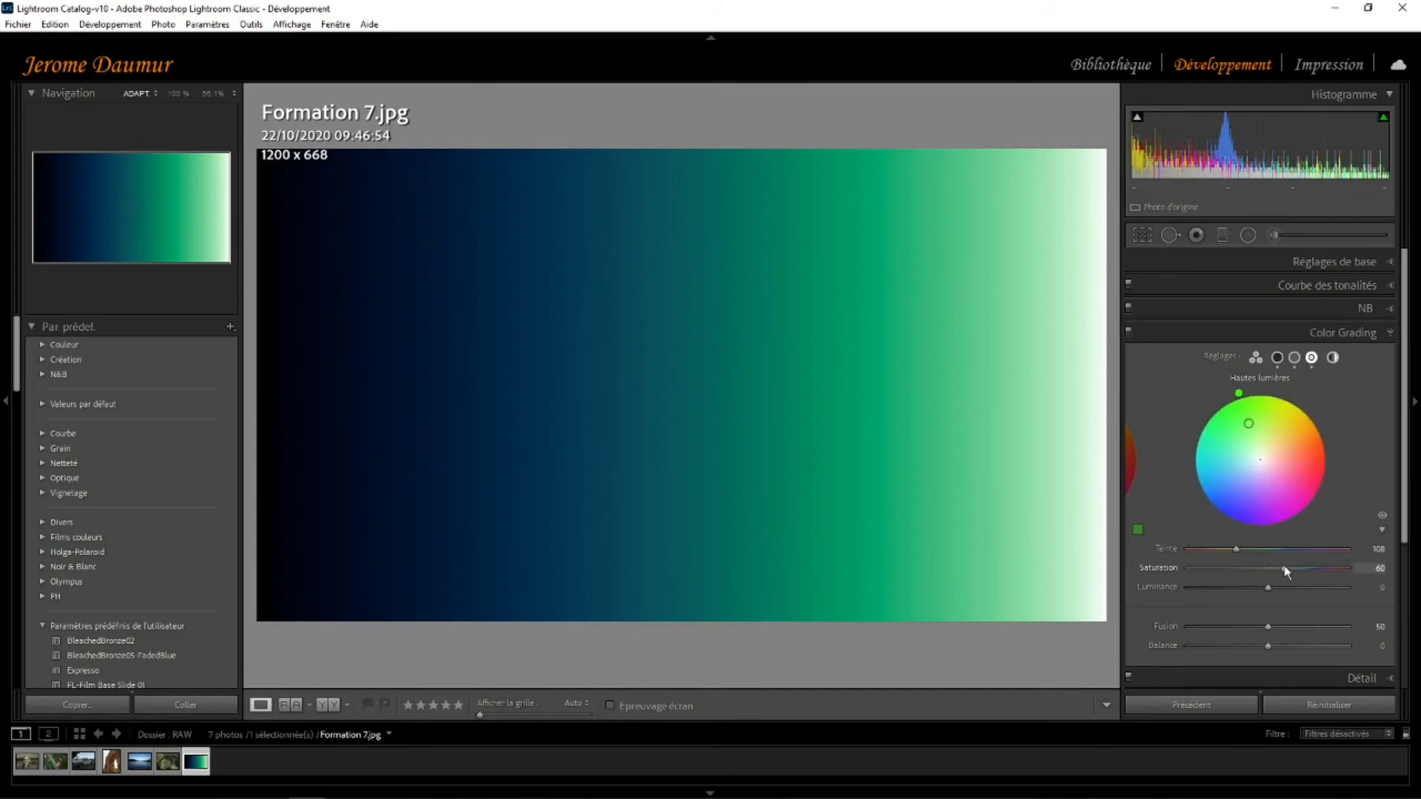
Shift the highlights to cyan at hue 171, try saturation 25, and settle on blue at hue 242, saturation 50.
drag(1250, 432, 1224, 460)
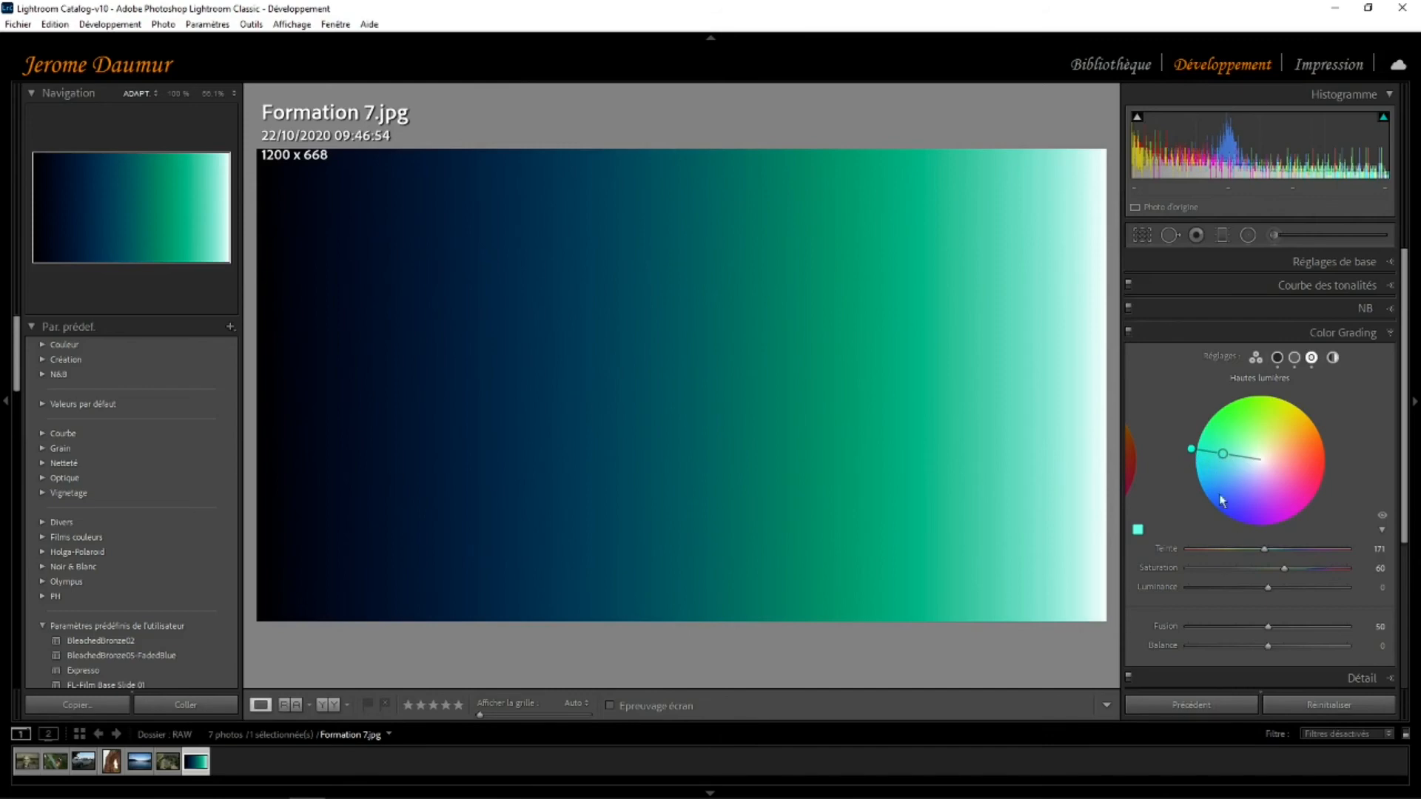
drag(1222, 453, 1243, 459)
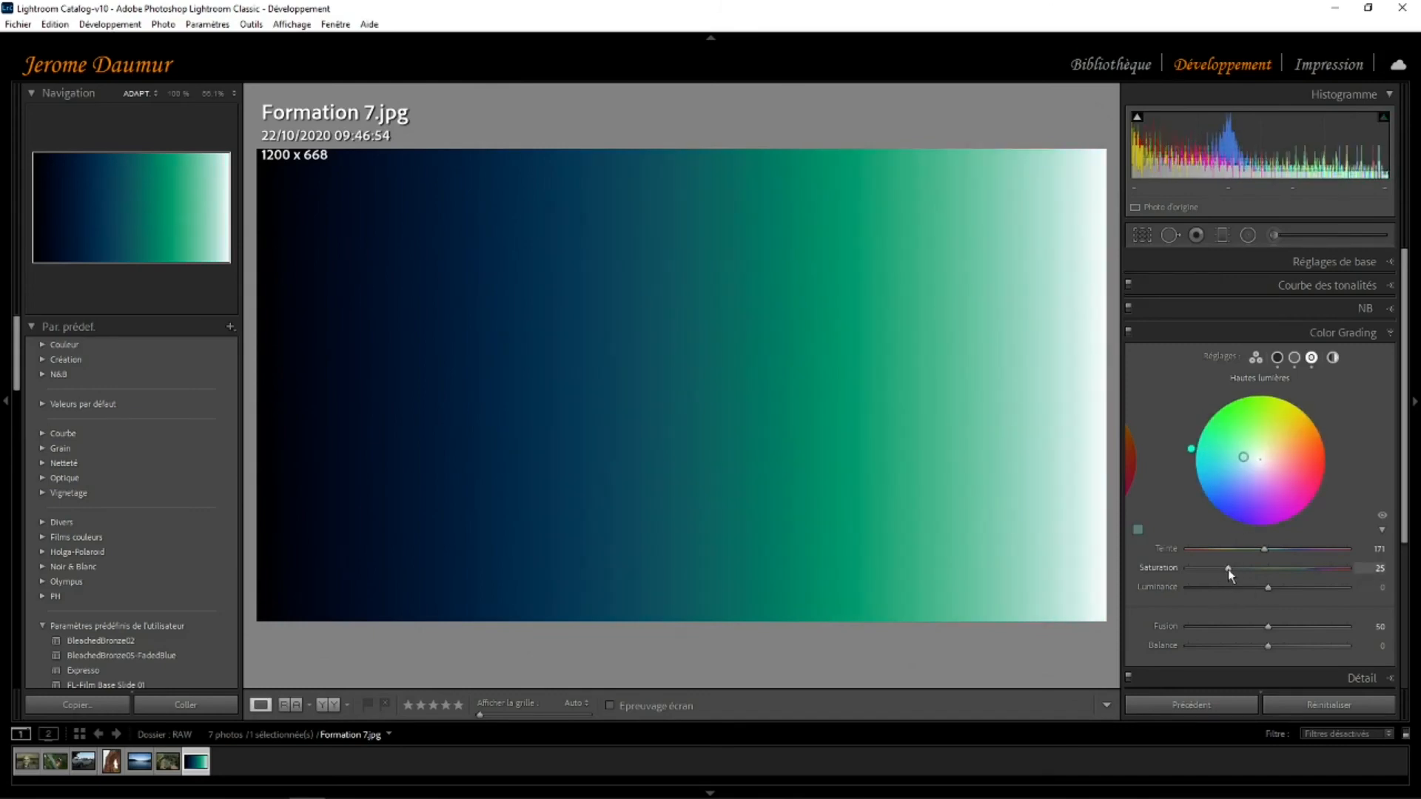
drag(1227, 570, 1296, 552)
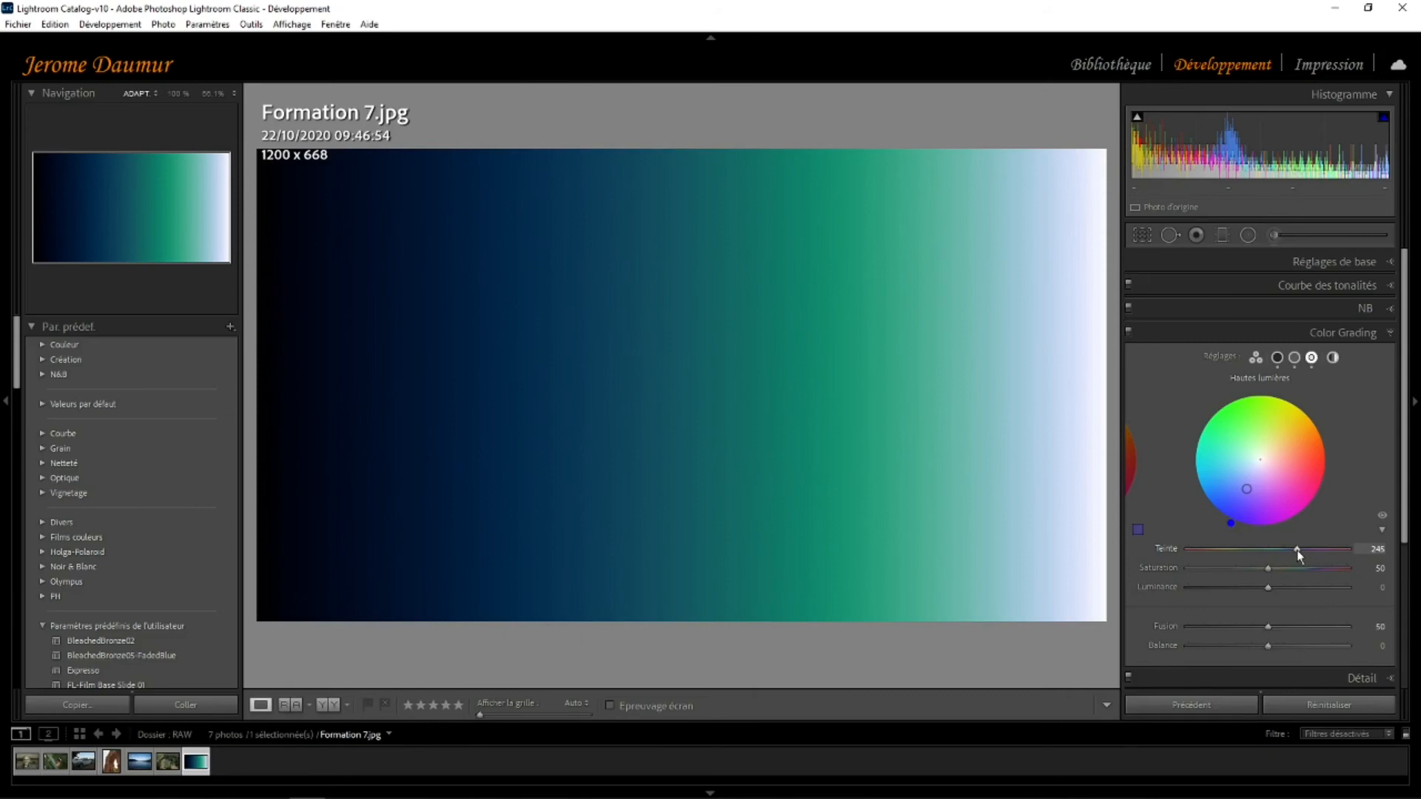
drag(1296, 550, 1295, 549)
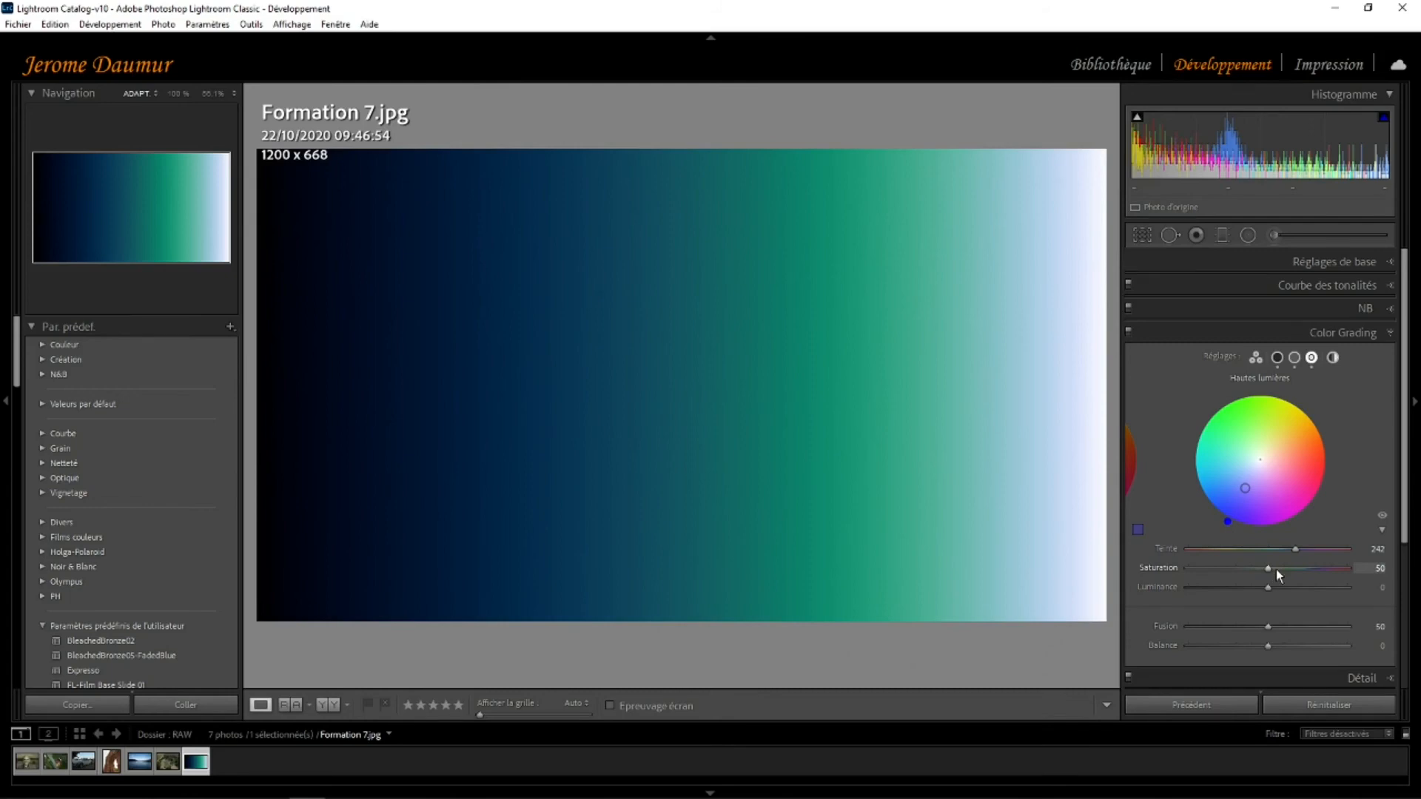
drag(1270, 574, 1274, 573)
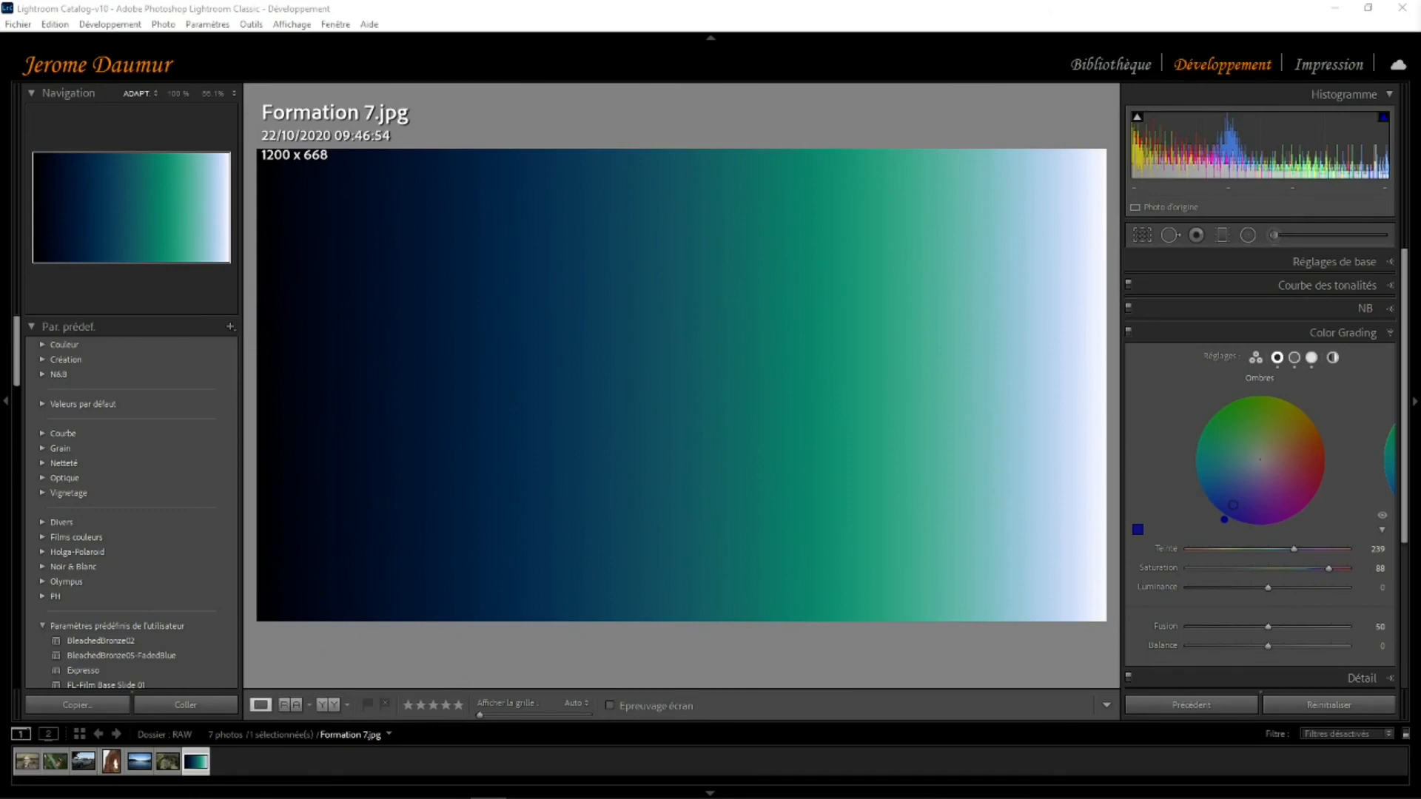
Open the portrait Formation 1.DNG and update its calibration process from Version 2 to Version 5 (actuelle).
click(31, 770)
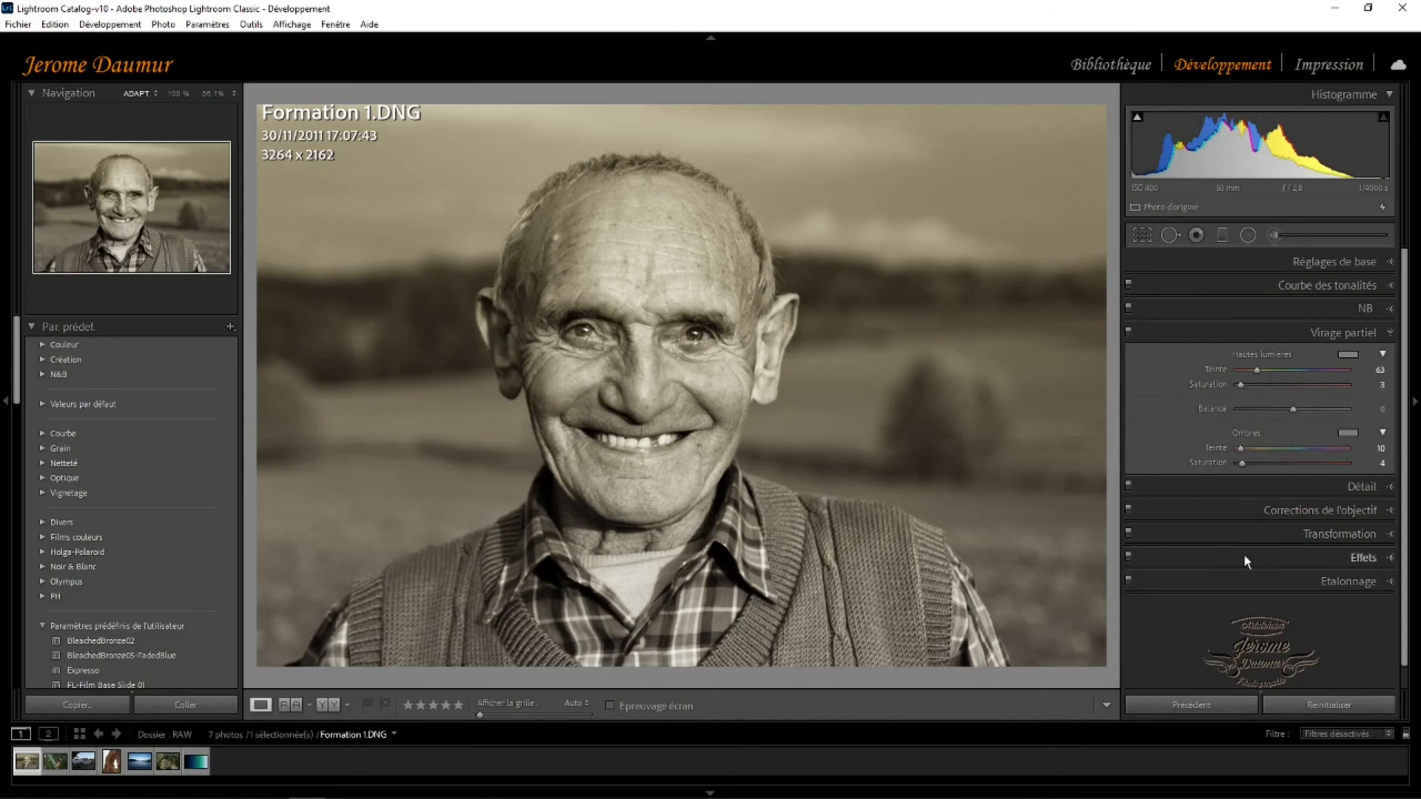
click(1359, 583)
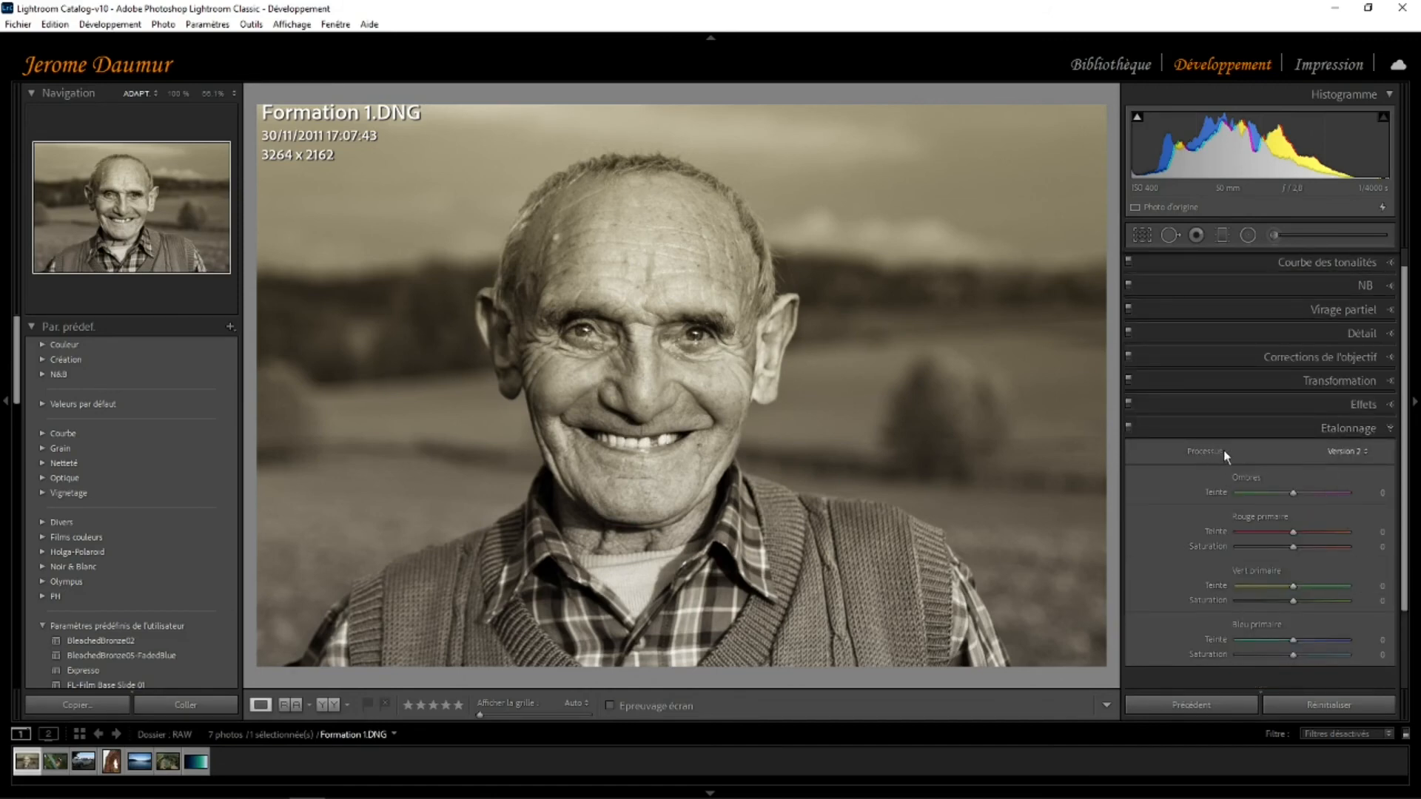
click(1365, 451)
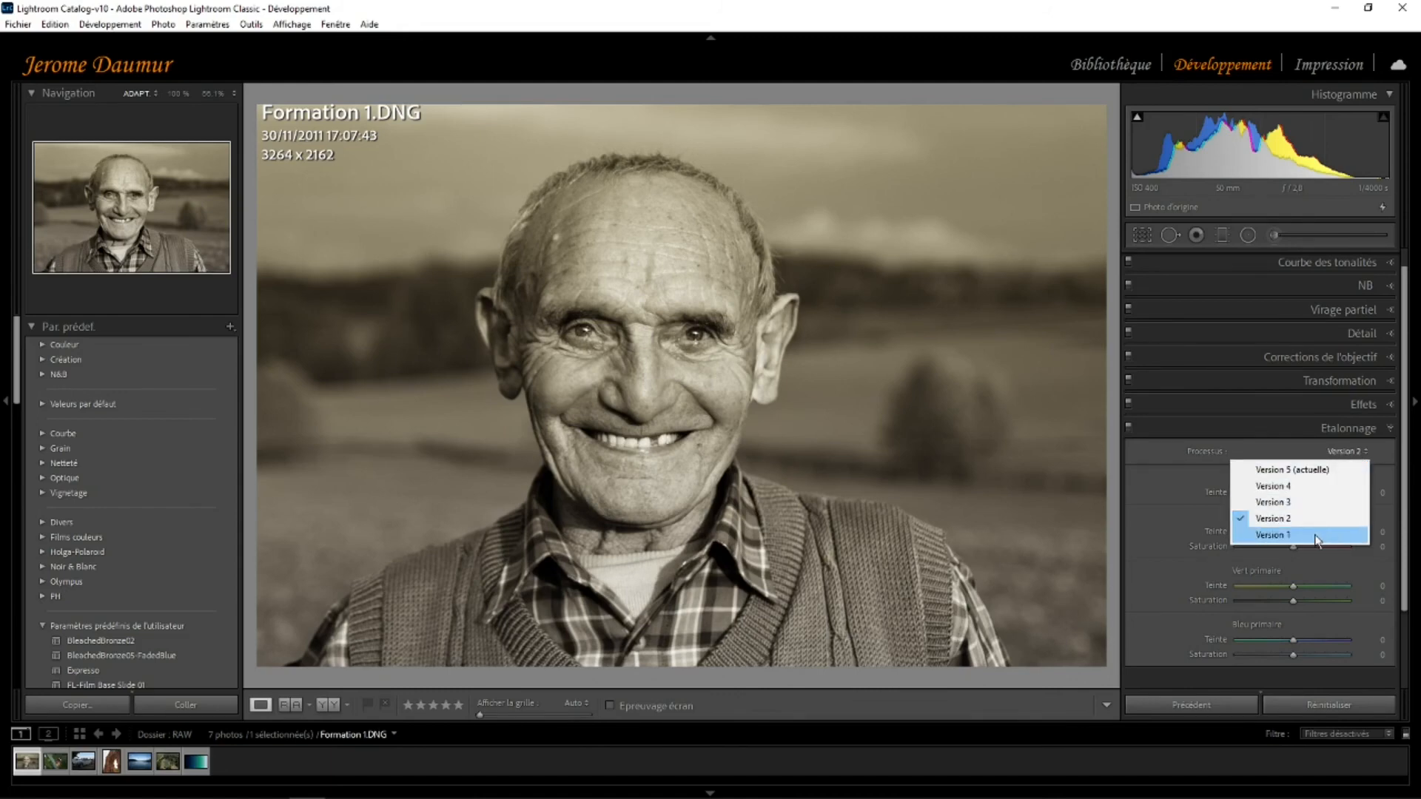
click(1287, 471)
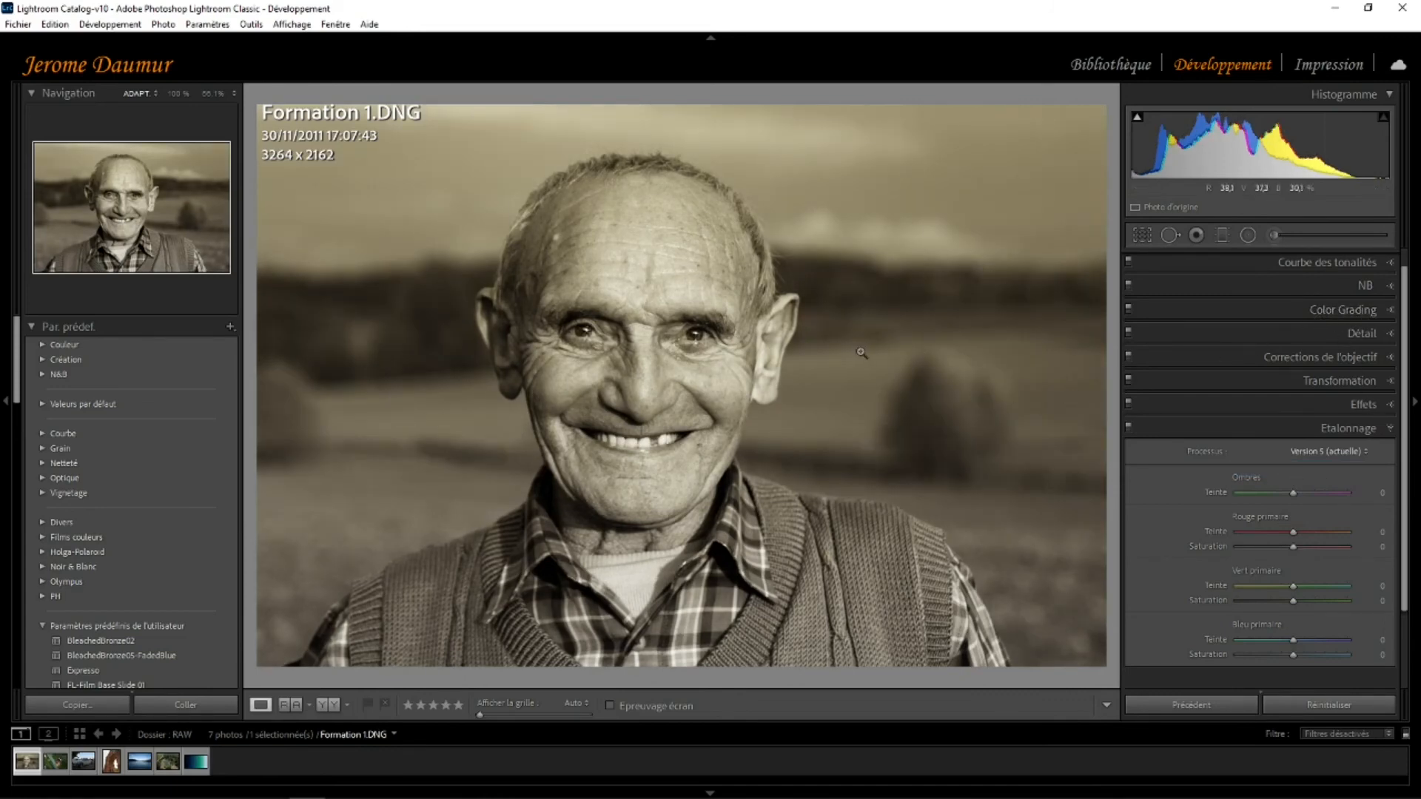
Show the Color Grading controls for the portrait and reset Blending (Fusion) to 50.
click(1355, 314)
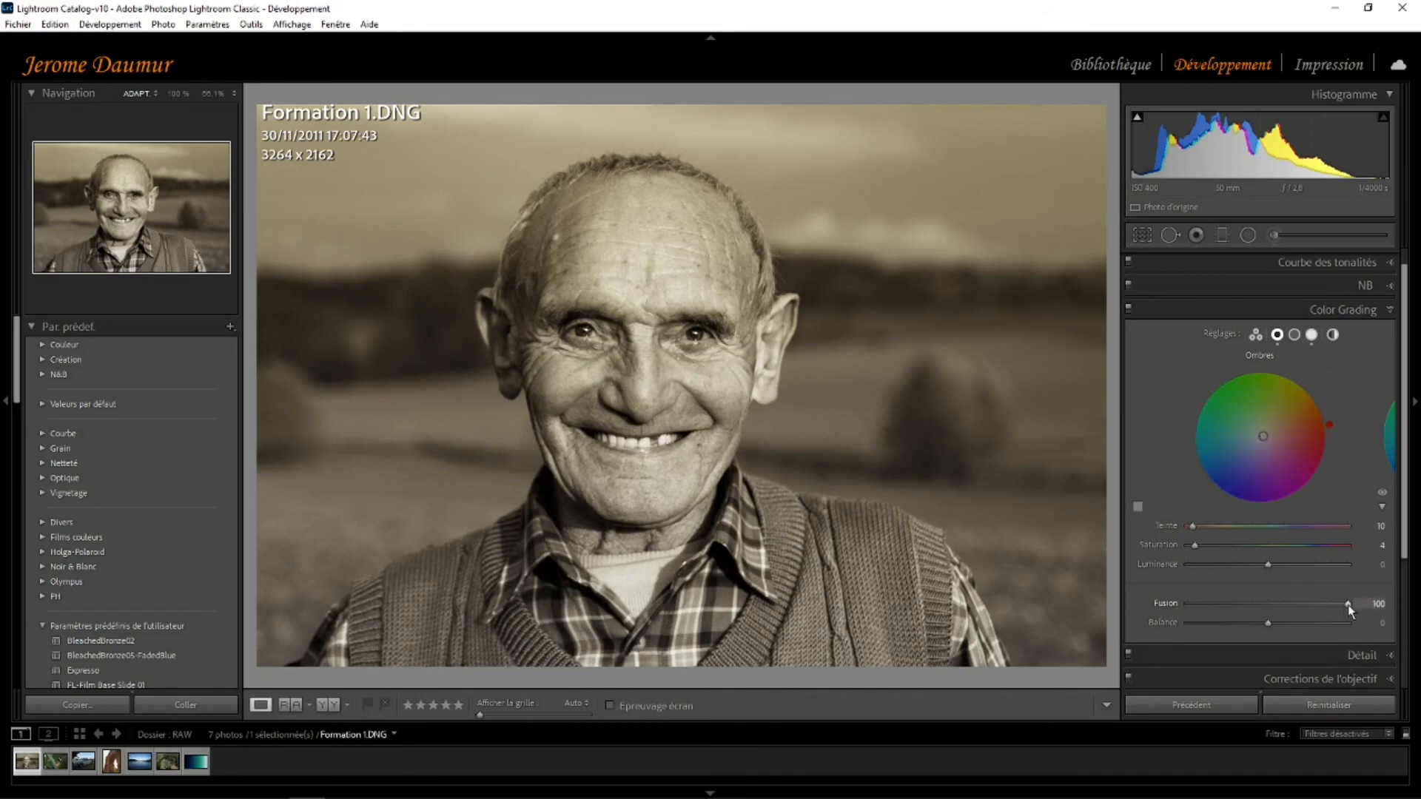
drag(1347, 605, 1268, 606)
double_click(1170, 603)
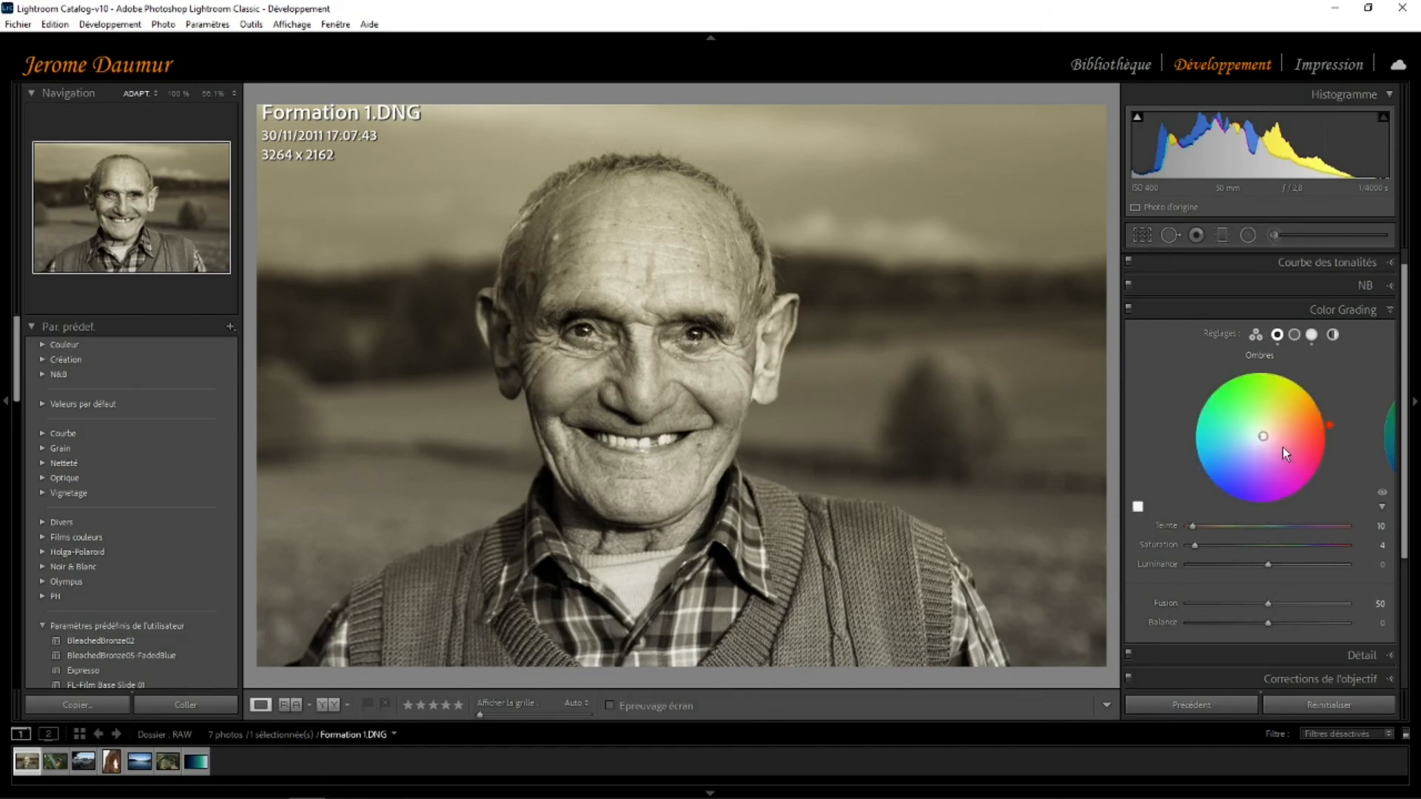
Tint the portrait's midtones yellow with hue 57 and saturation 9.
click(1294, 335)
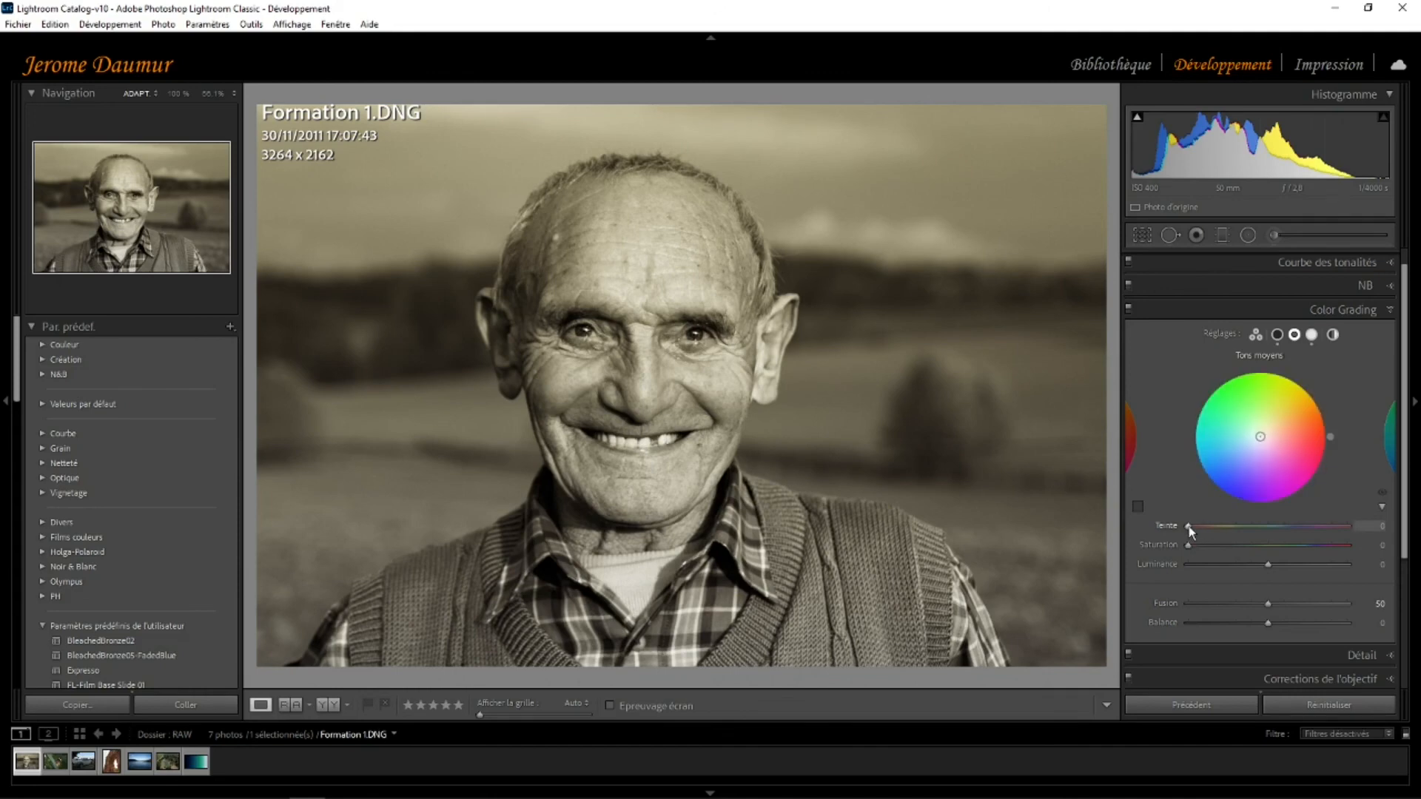
drag(1188, 526, 1272, 527)
mouse_move(1187, 545)
mouse_down()
mouse_move(1256, 526)
mouse_move(1201, 545)
mouse_up()
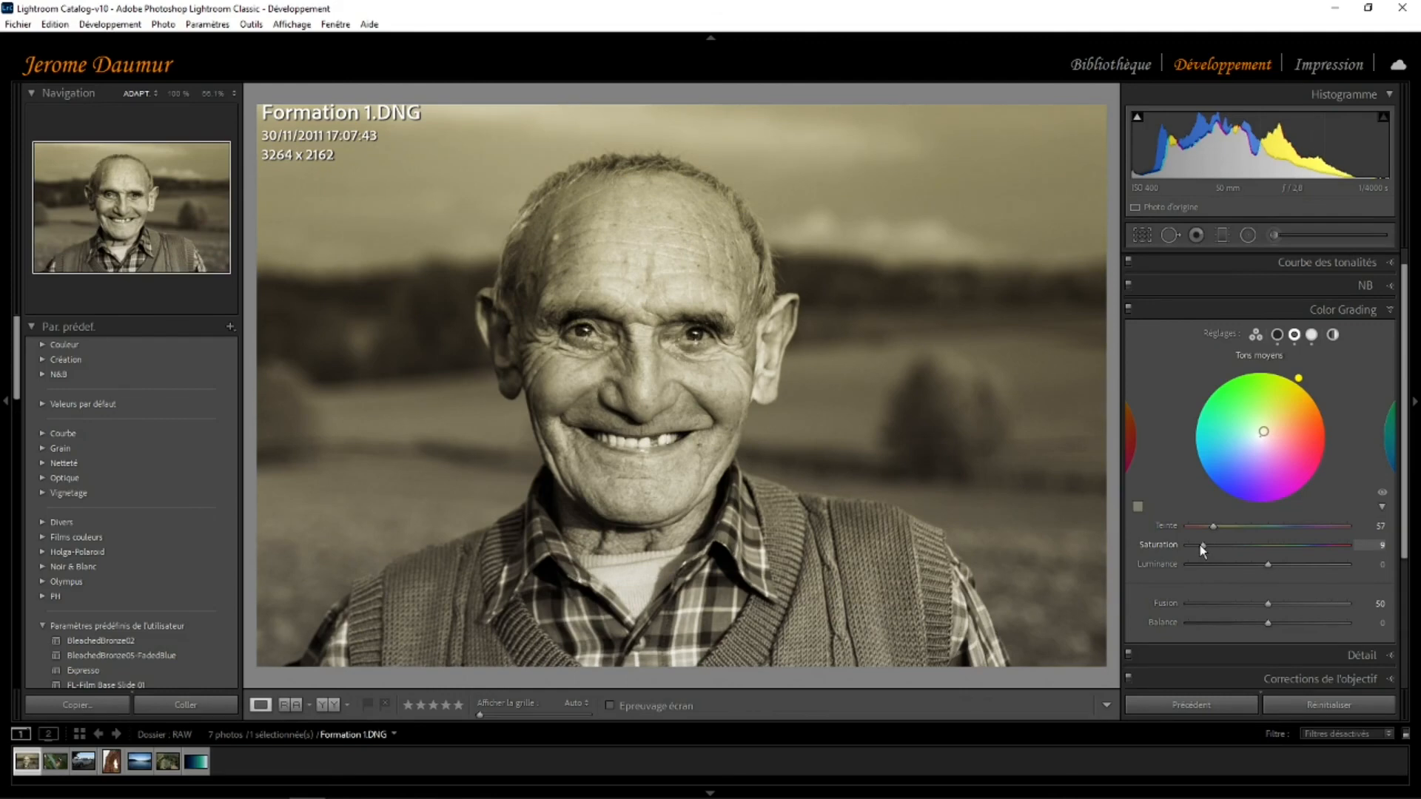
Tint the portrait's shadows blue with hue about 228 and saturation about 15.
click(1277, 335)
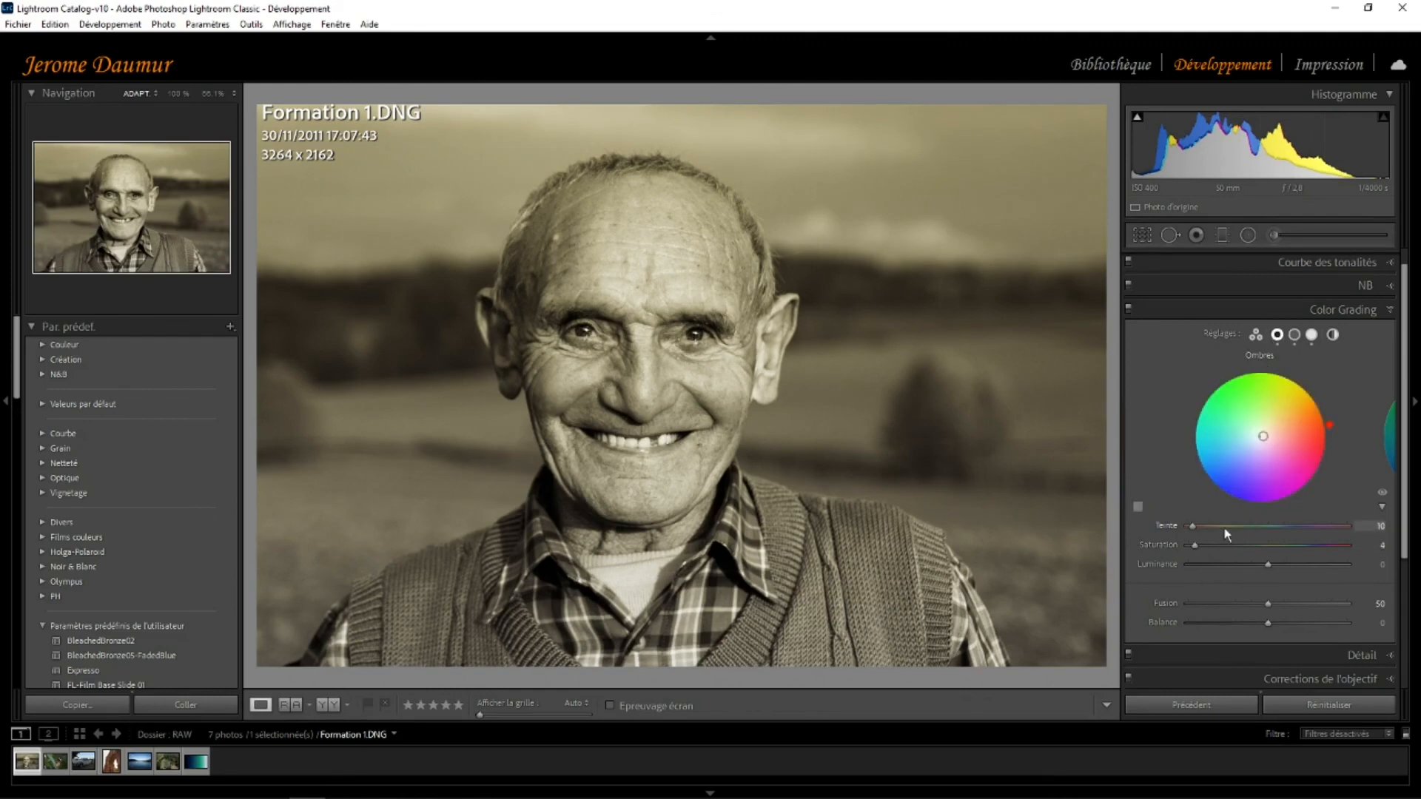
drag(1194, 545, 1204, 544)
drag(1192, 526, 1289, 529)
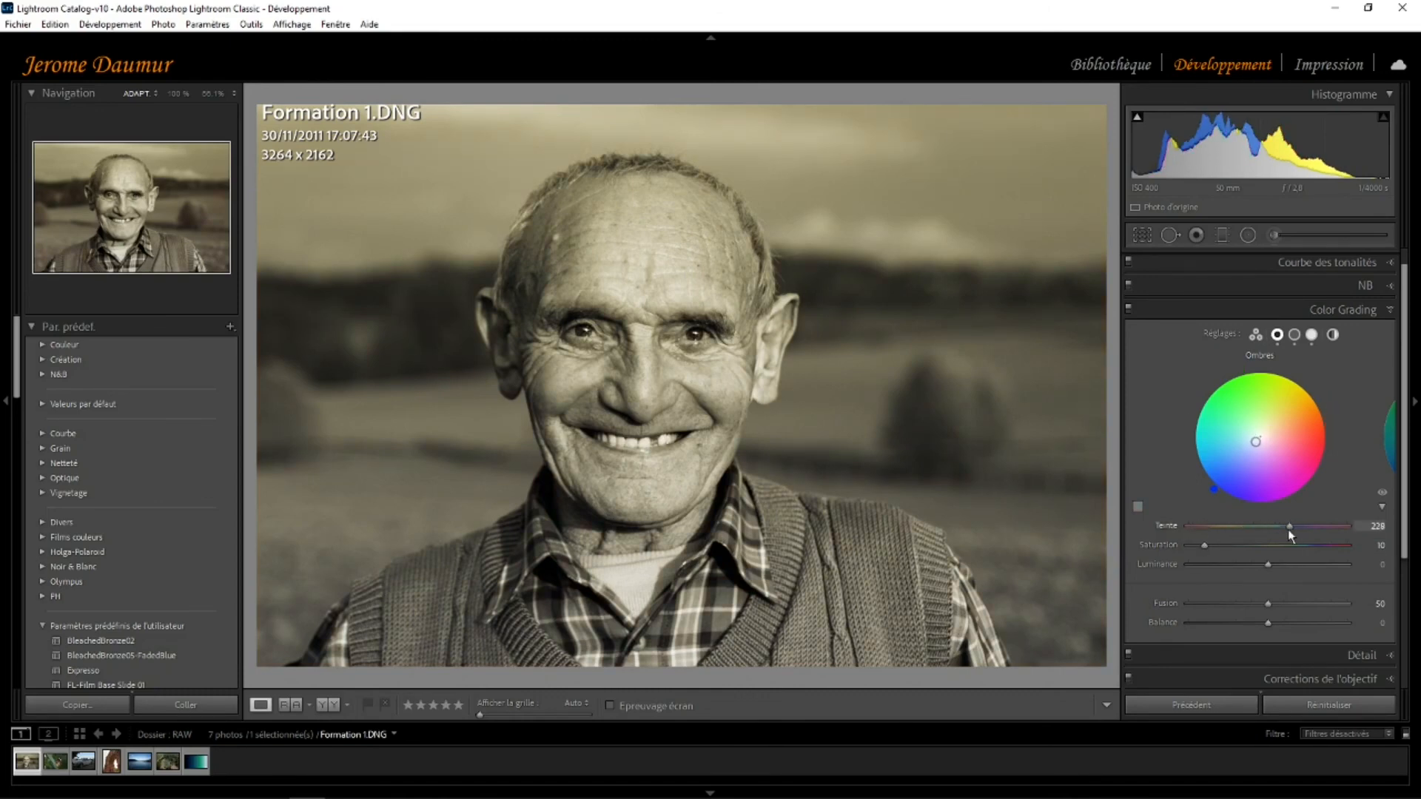
drag(1206, 546, 1212, 543)
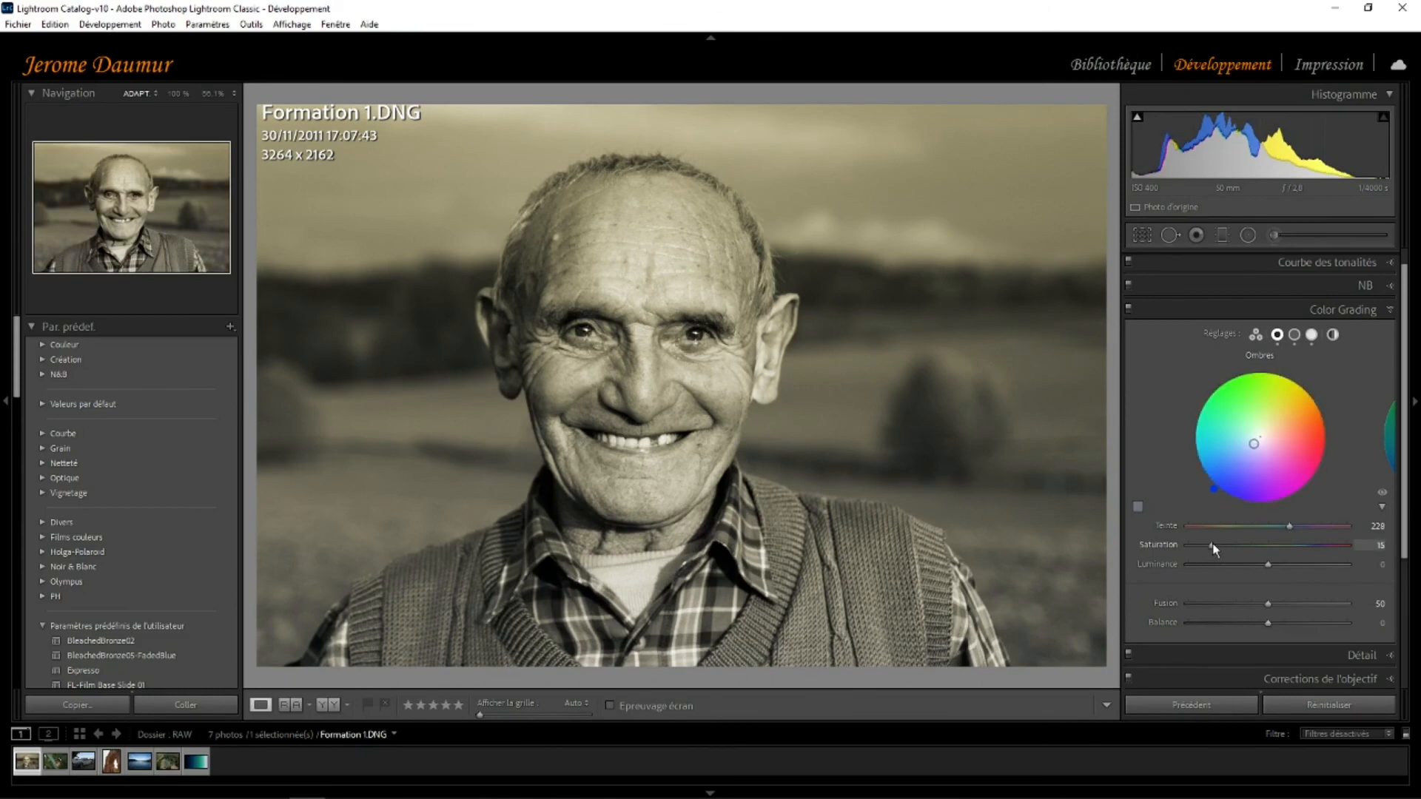
Tint the portrait's highlights red with hue 0 and saturation 11, and compare before and after side by side.
click(1312, 335)
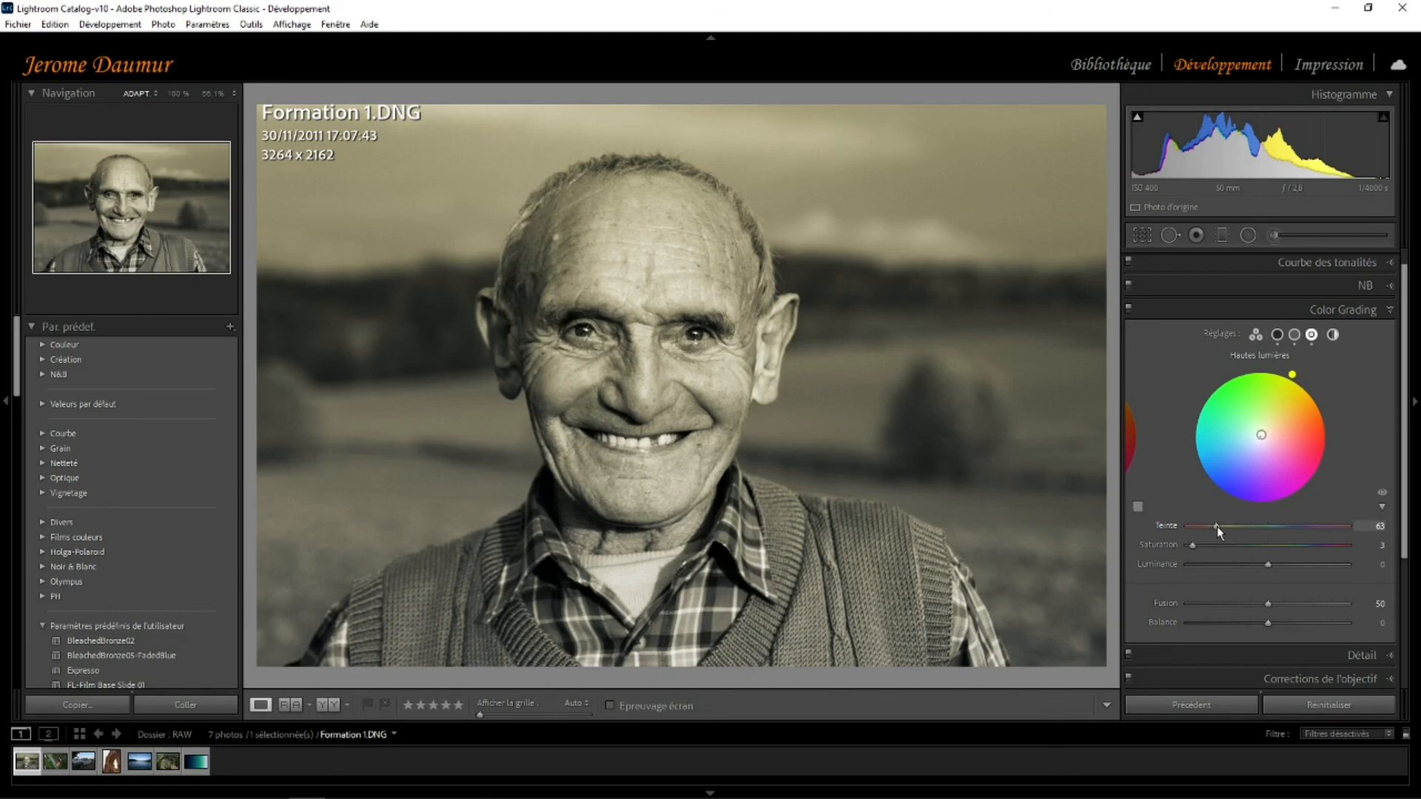
mouse_move(1216, 526)
mouse_down()
mouse_move(1188, 531)
mouse_move(1205, 545)
mouse_up()
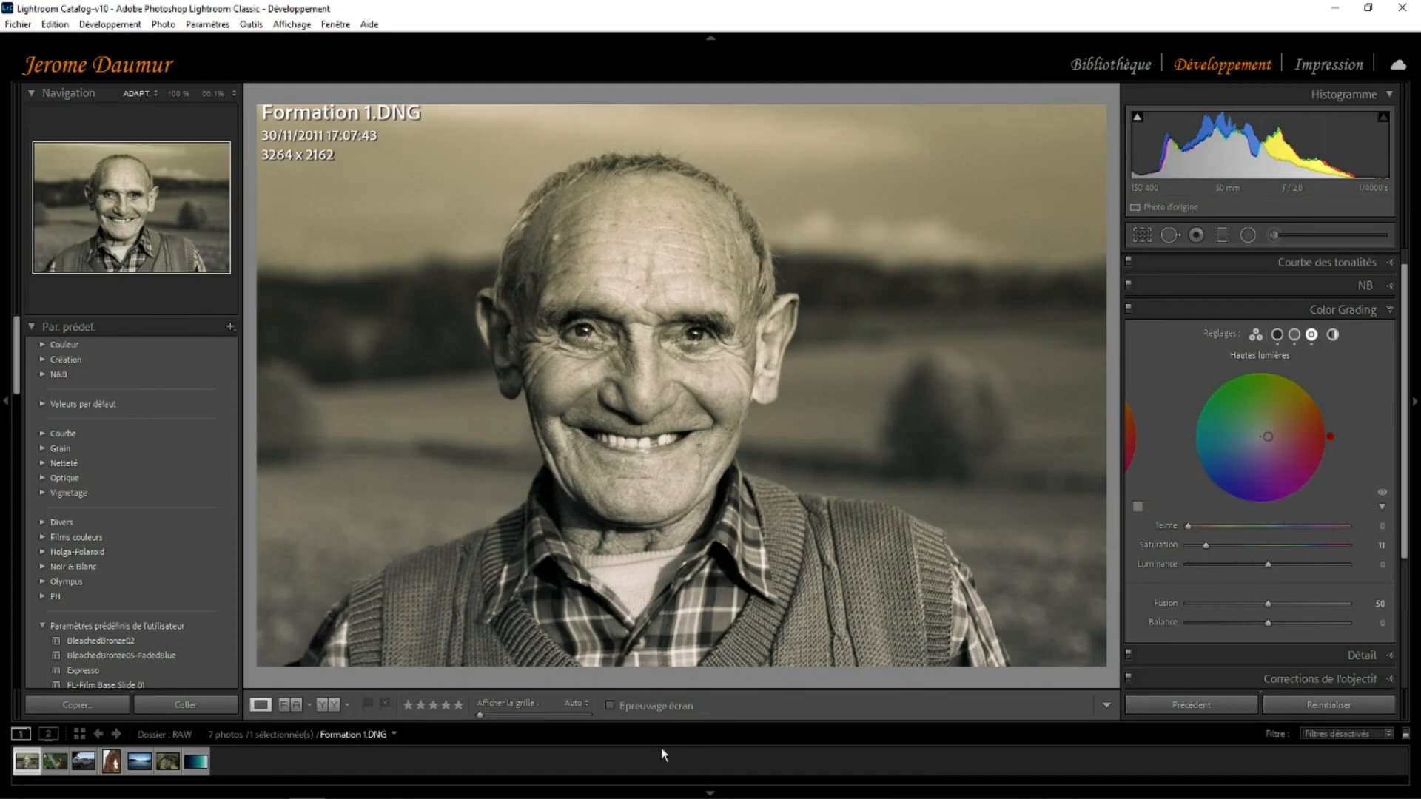
click(326, 701)
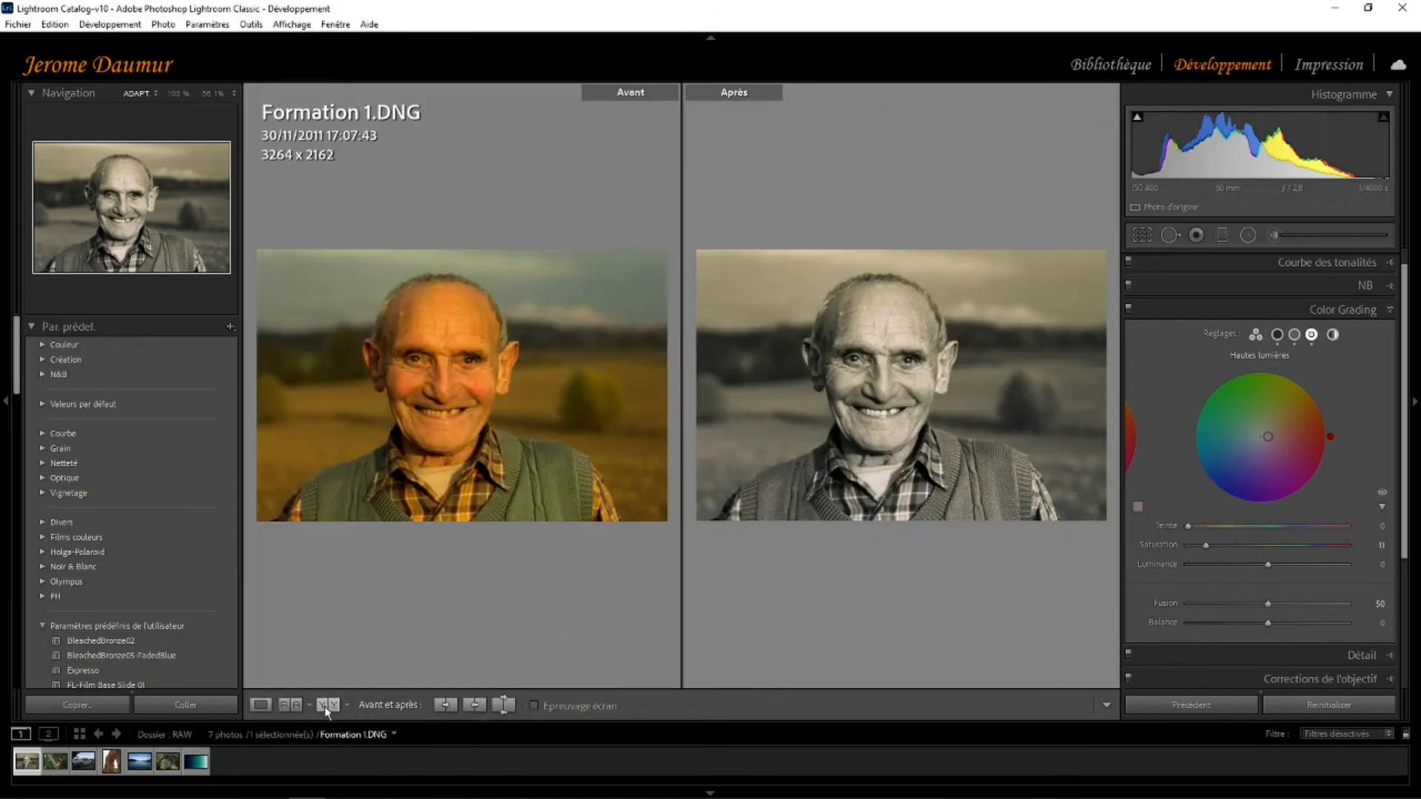
click(260, 705)
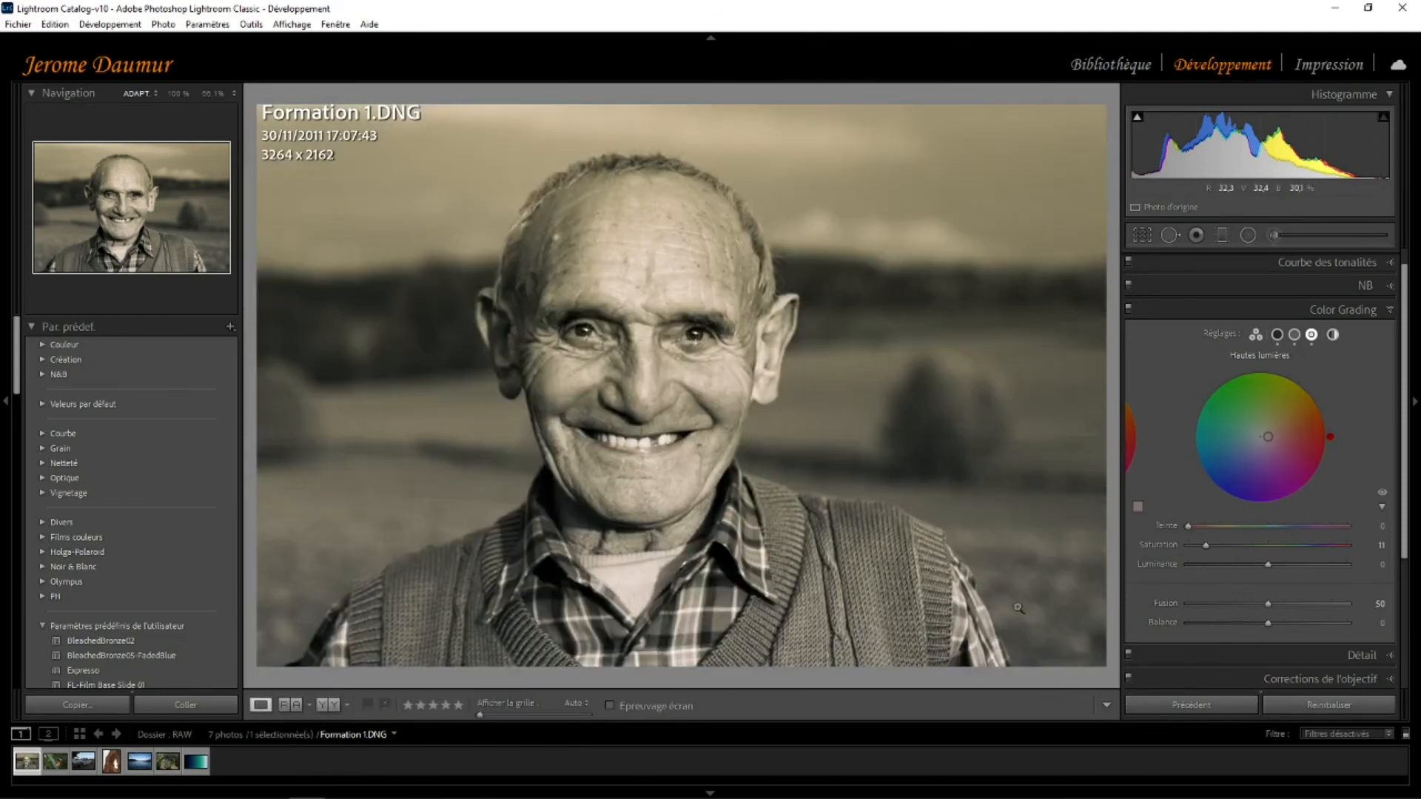